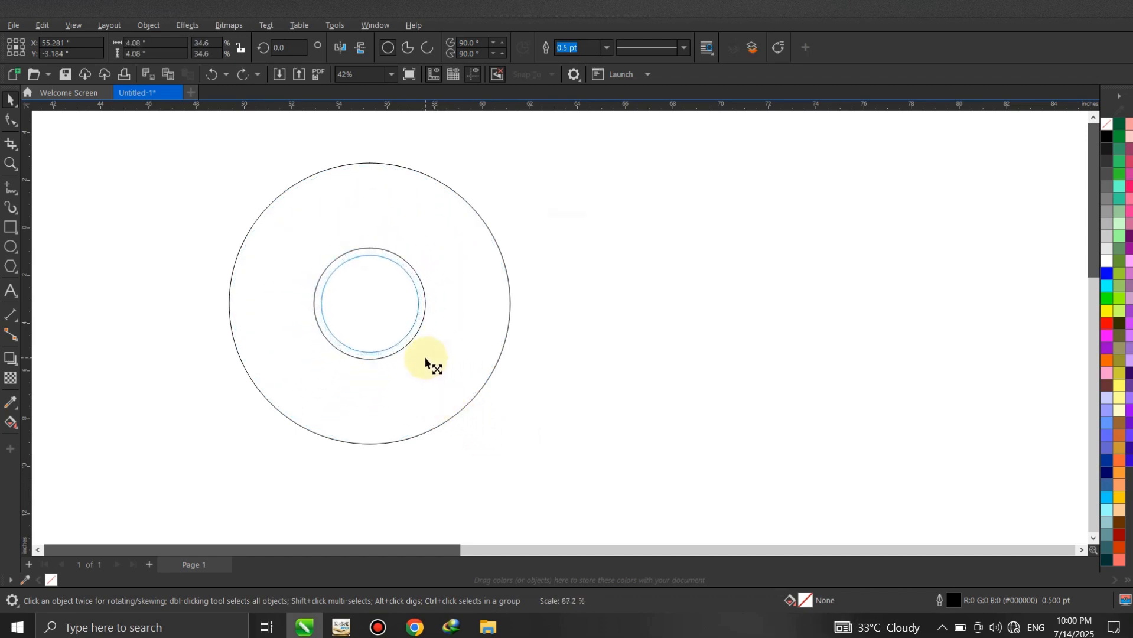
# - Align the small circle with the top edge of the large circle
pyautogui.click(562, 259)
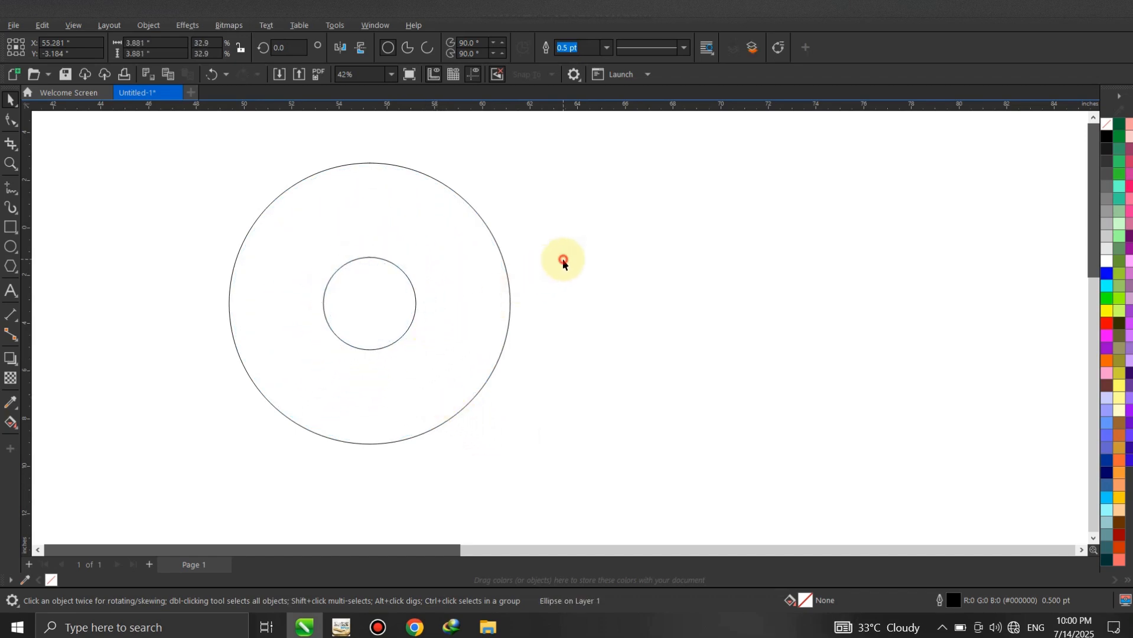
pyautogui.click(359, 259)
pyautogui.keyDown('shift'); pyautogui.click(367, 167); pyautogui.keyUp('shift')
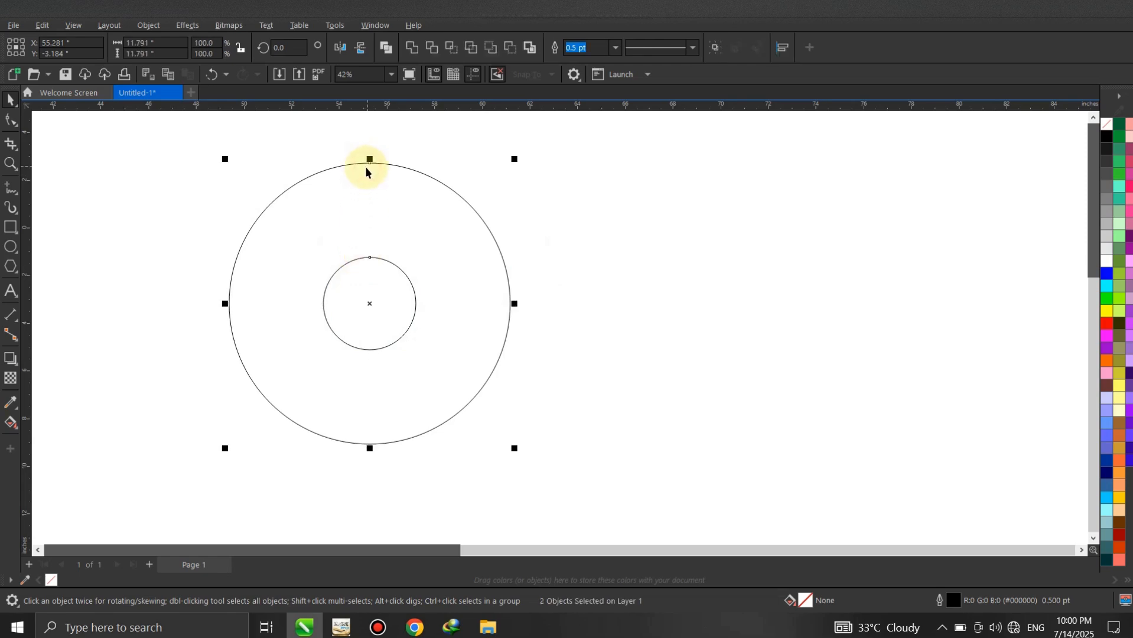
pyautogui.press('t')
pyautogui.click(385, 198)
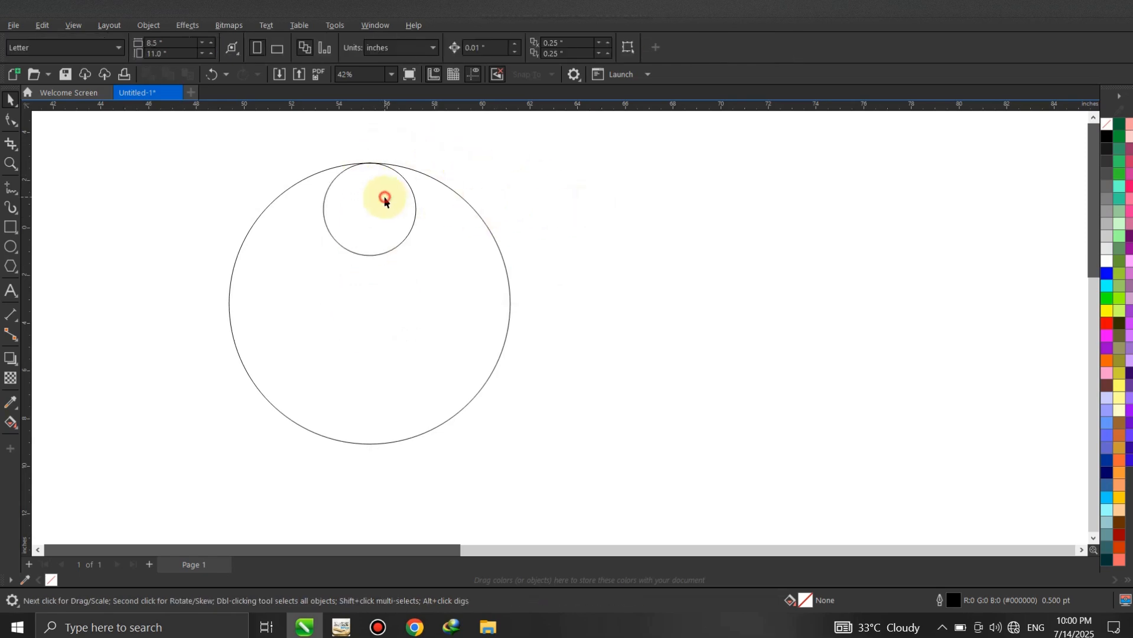
pyautogui.click(486, 228)
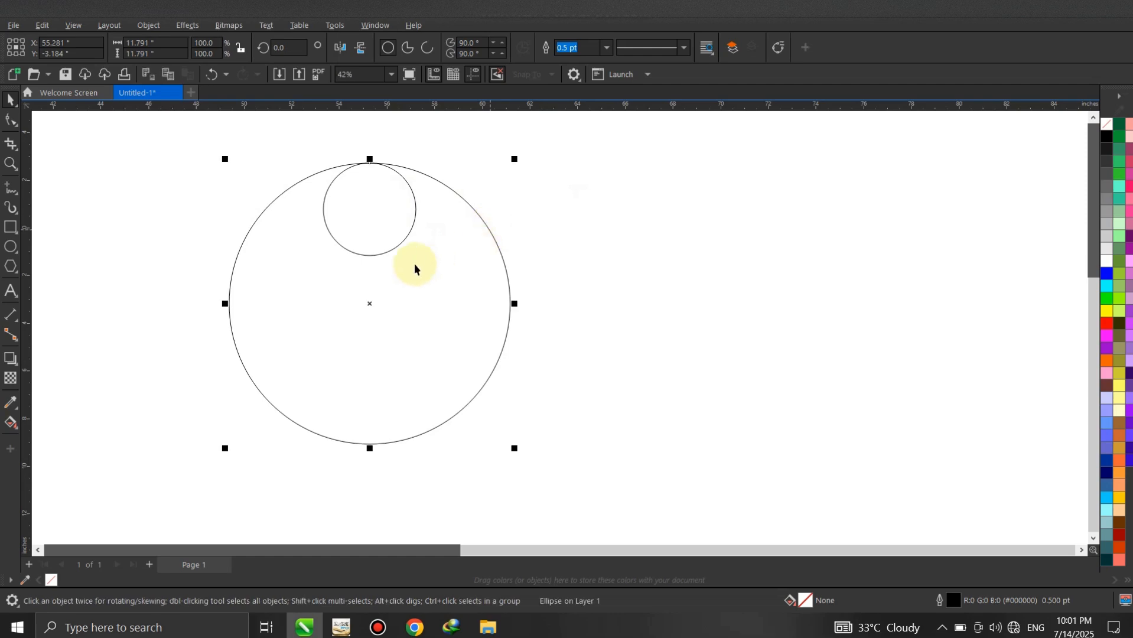
# - Draw two straight diagonal guide lines that cross near the middle of the large circle and extend past its edge
pyautogui.click(12, 191)
pyautogui.click(486, 179)
pyautogui.click(339, 336)
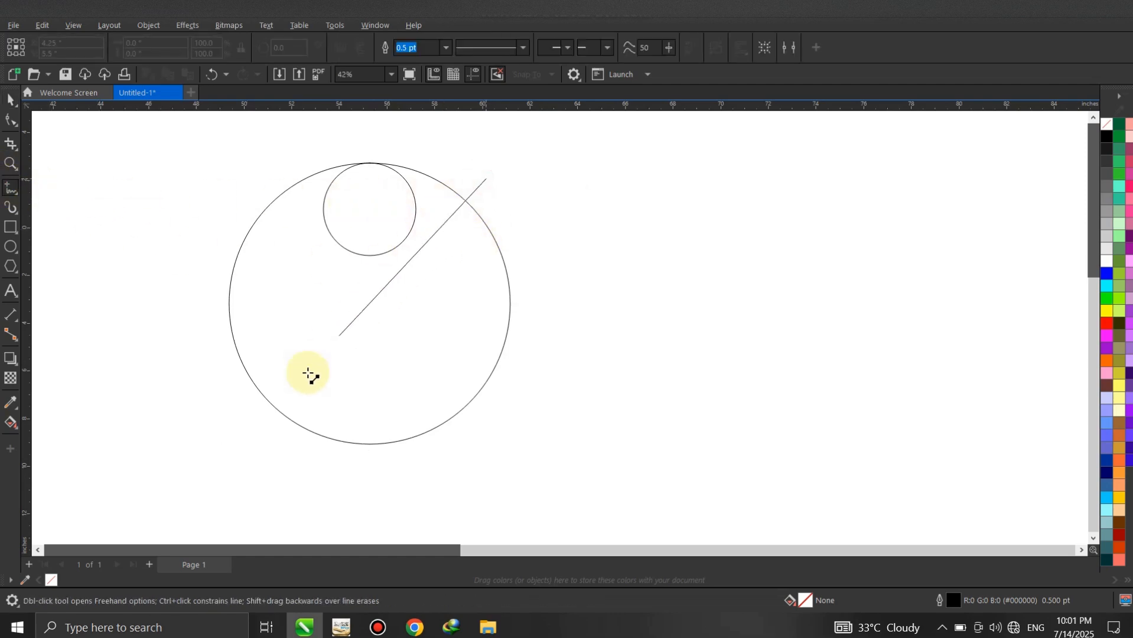
pyautogui.click(265, 443)
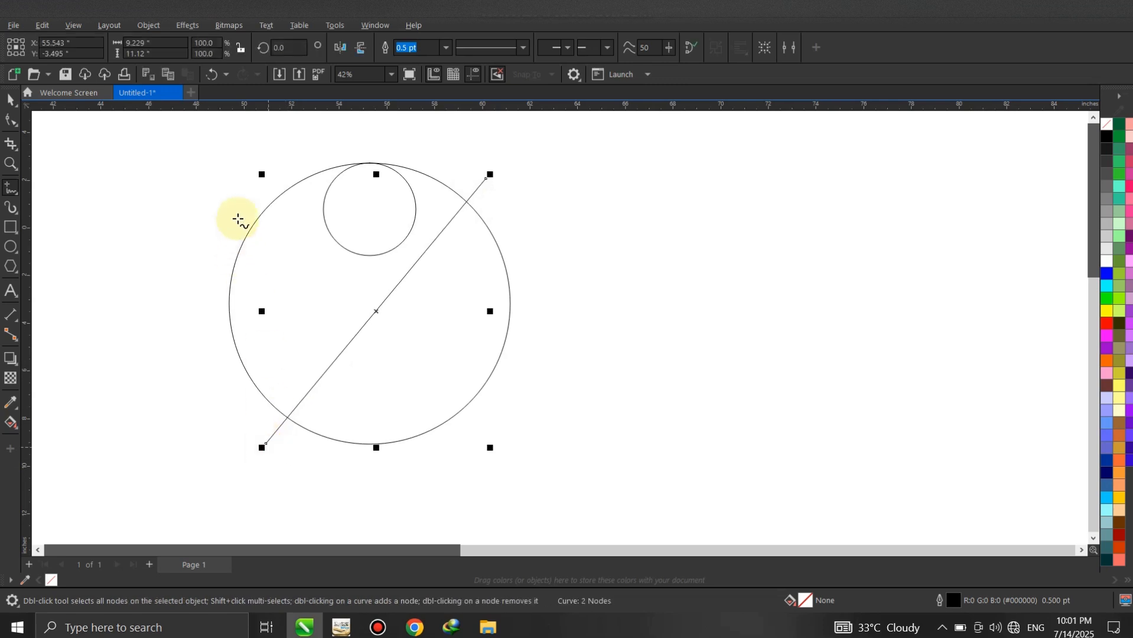
pyautogui.click(247, 191)
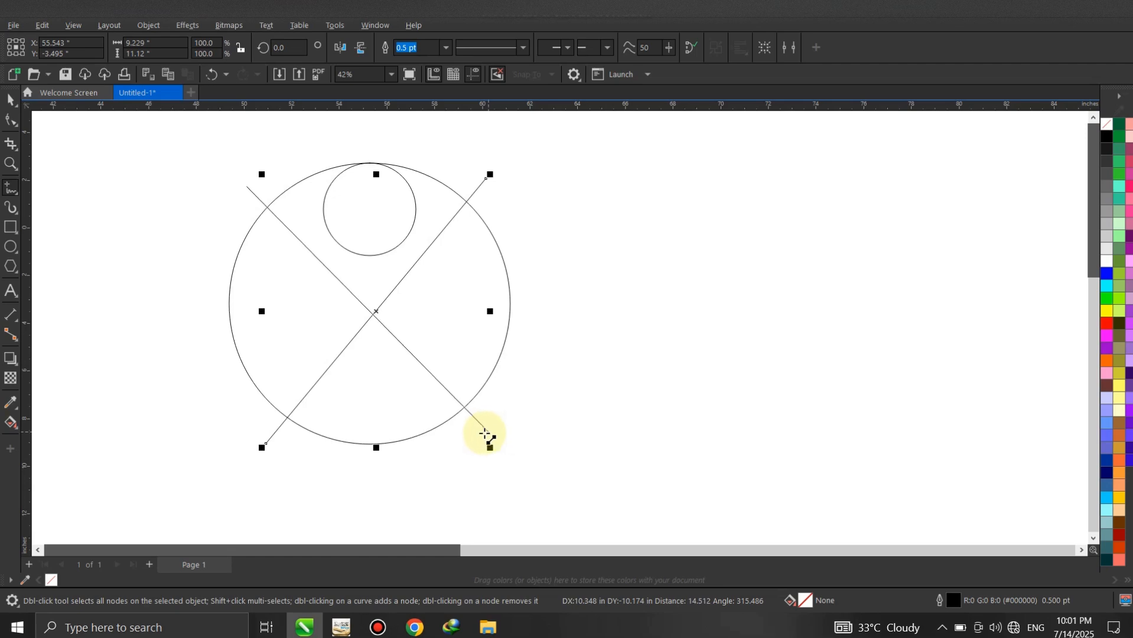
pyautogui.click(481, 435)
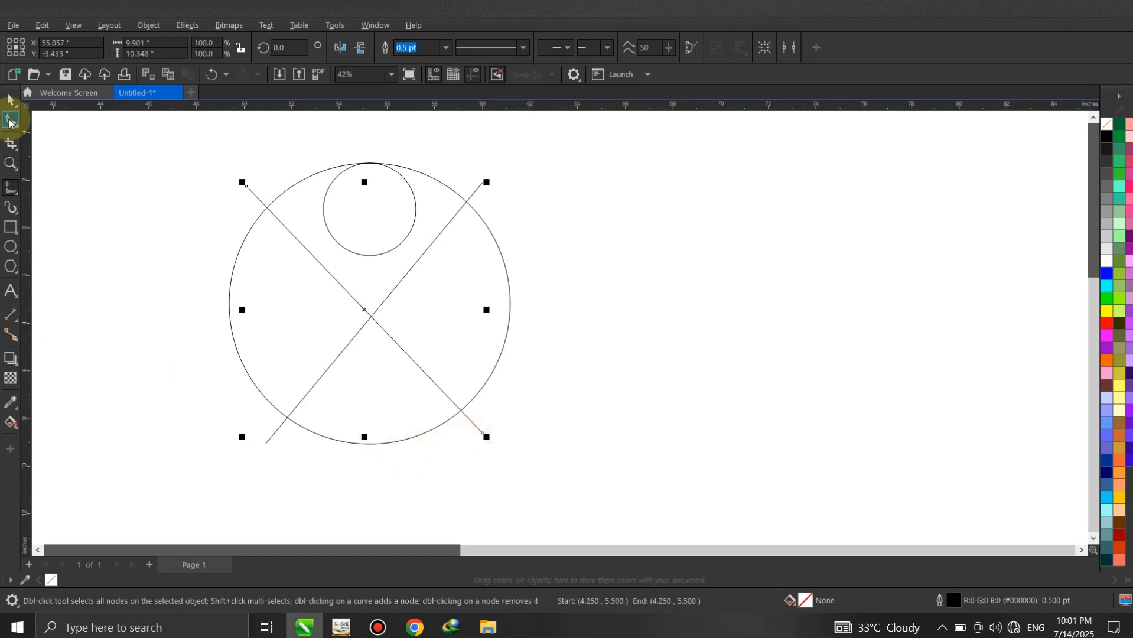
pyautogui.click(10, 100)
pyautogui.click(578, 237)
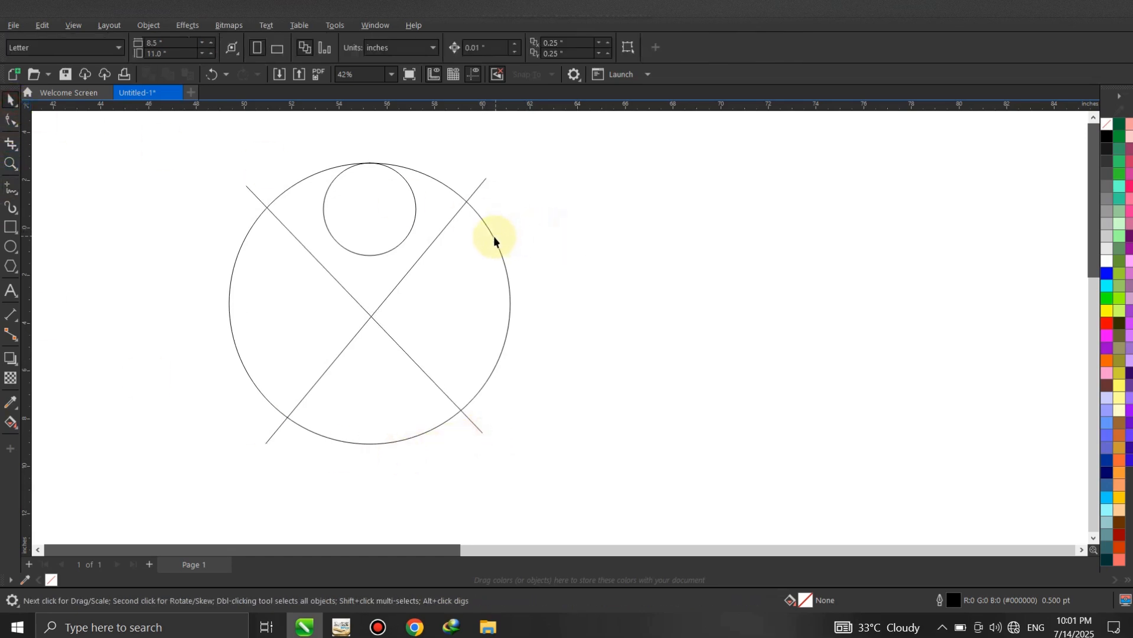
# - Move the diagonal guide lines so their intersection sits on the large circle's centre, and check it against the circle's rotation centre
pyautogui.click(493, 236)
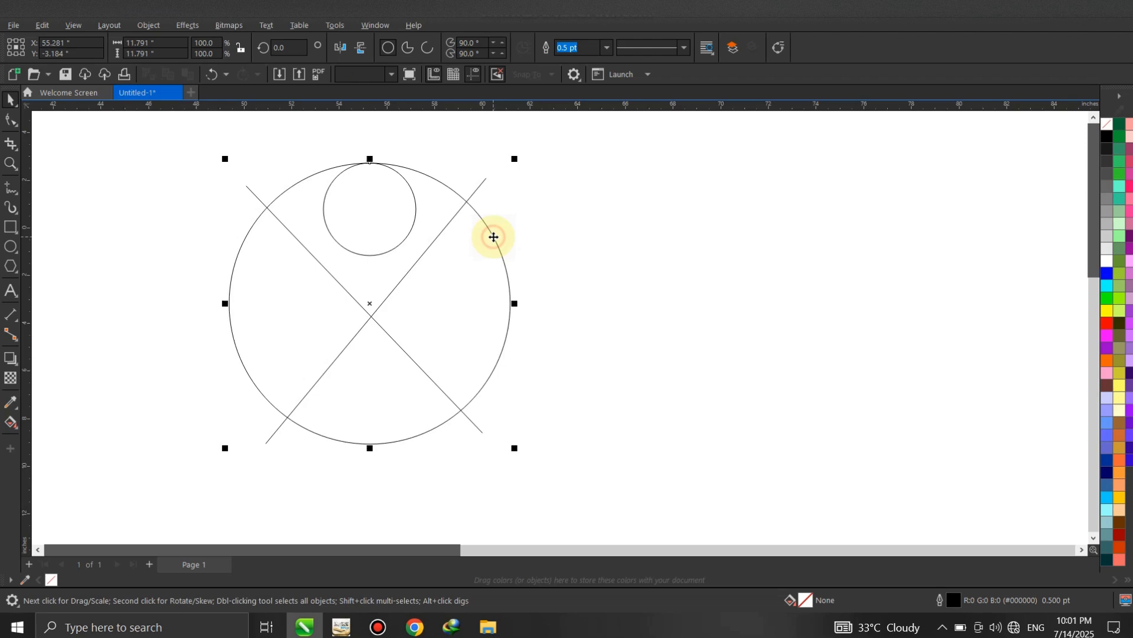
pyautogui.click(372, 319)
pyautogui.moveTo(374, 320); pyautogui.dragTo(379, 296)
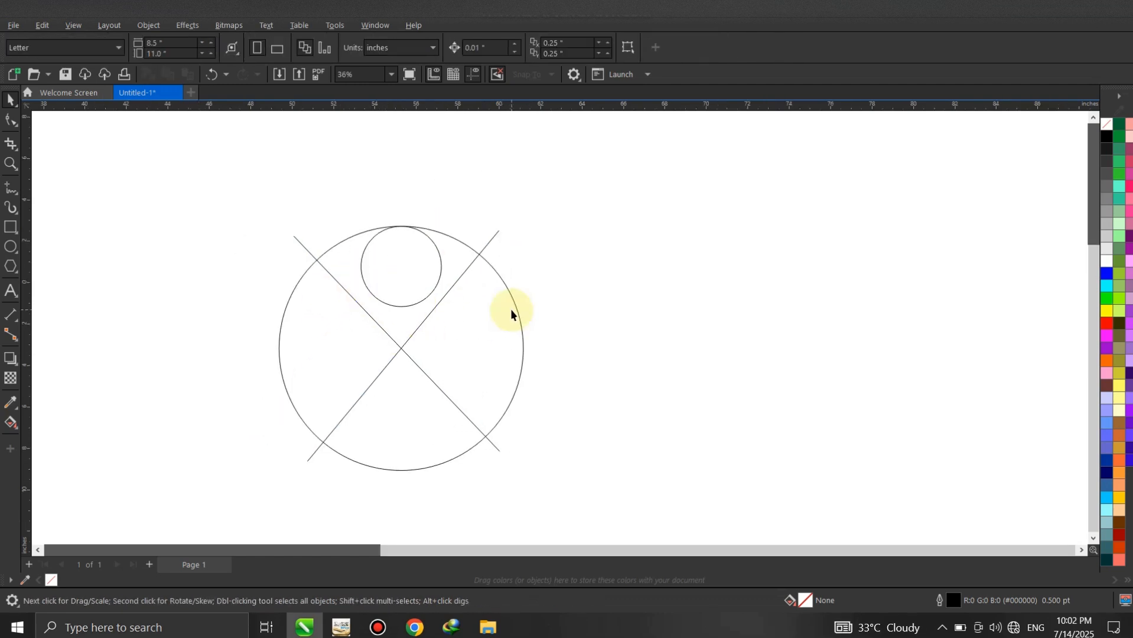
pyautogui.click(517, 310)
pyautogui.click(517, 311)
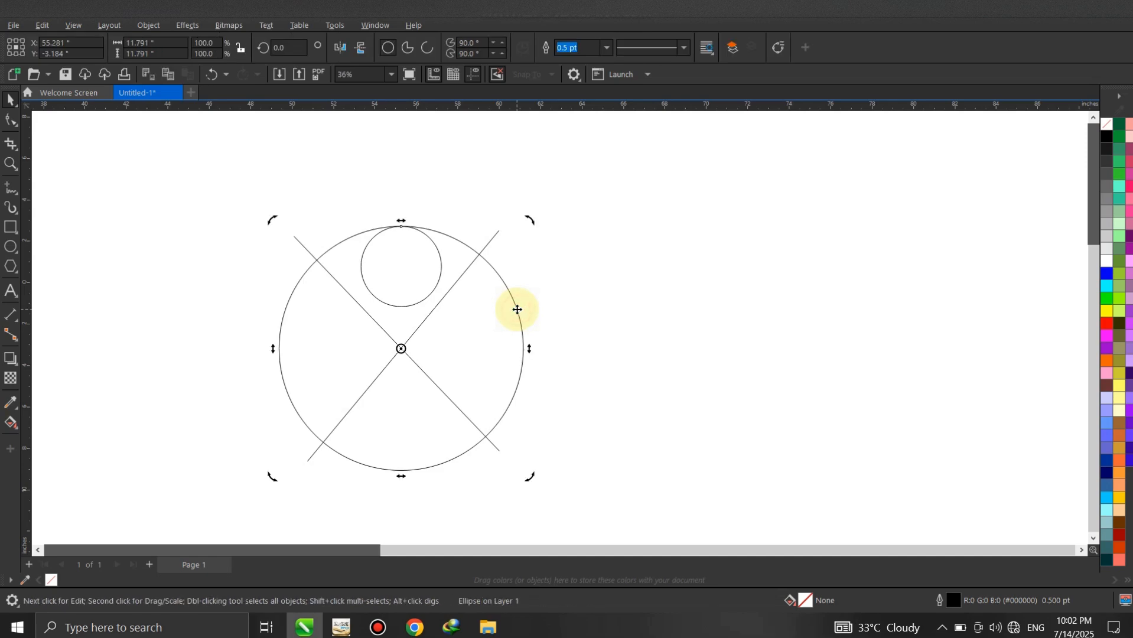
# - Set the small circle's rotation centre to the guide line intersection and create a copy rotated 120° to the lower left
pyautogui.click(397, 296)
pyautogui.click(398, 307)
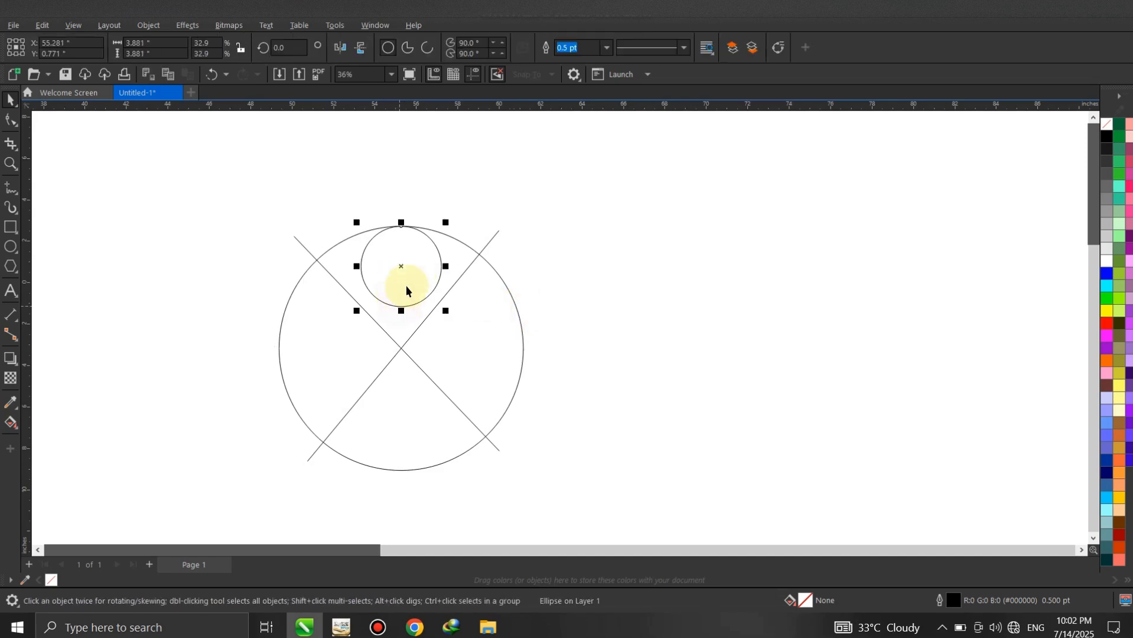
pyautogui.click(401, 267)
pyautogui.moveTo(401, 269); pyautogui.dragTo(401, 348)
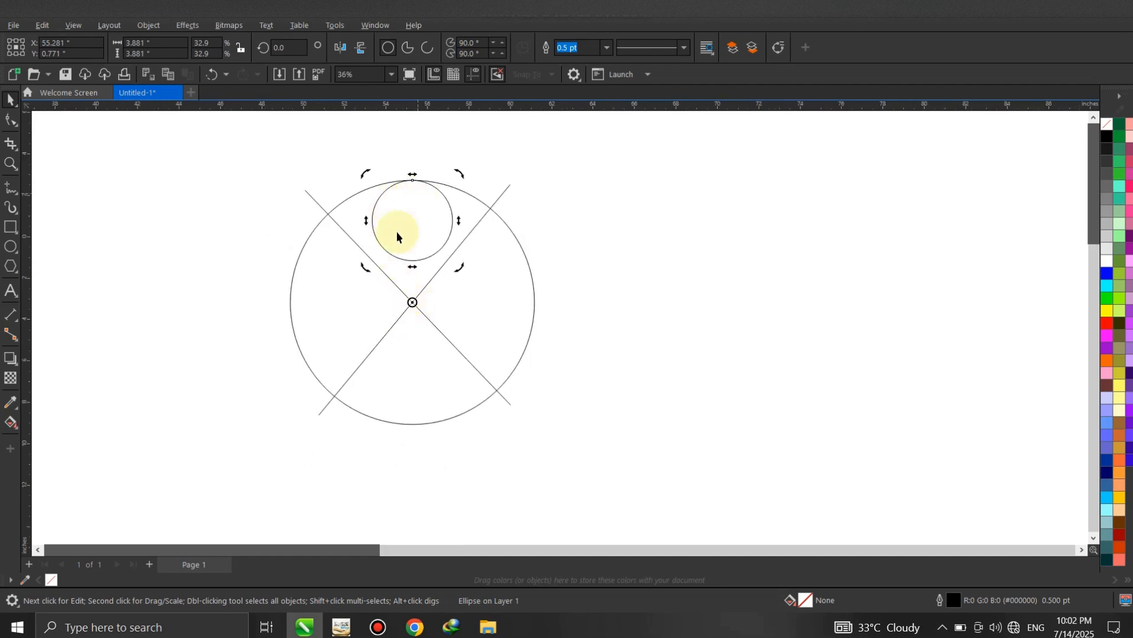
pyautogui.scroll(1, 396, 267)
pyautogui.moveTo(468, 163); pyautogui.dragTo(274, 329)
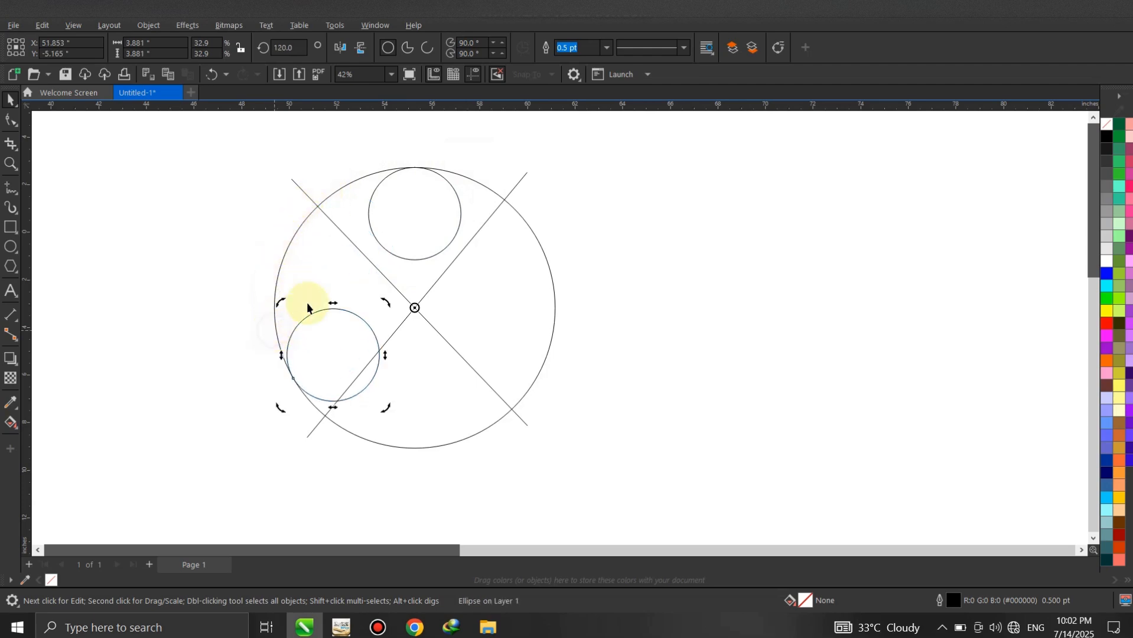
# - Create another copy of the top small circle rotated to 240° around the large circle's centre, at the lower right
pyautogui.click(372, 202)
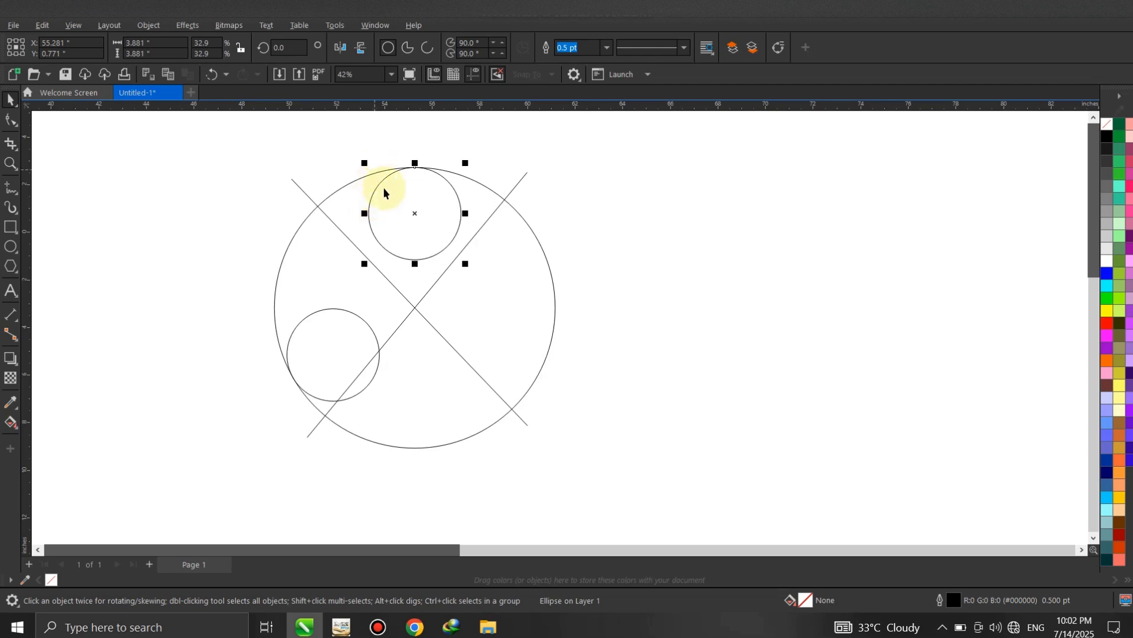
pyautogui.click(416, 213)
pyautogui.moveTo(363, 162); pyautogui.dragTo(566, 319)
pyautogui.click(583, 248)
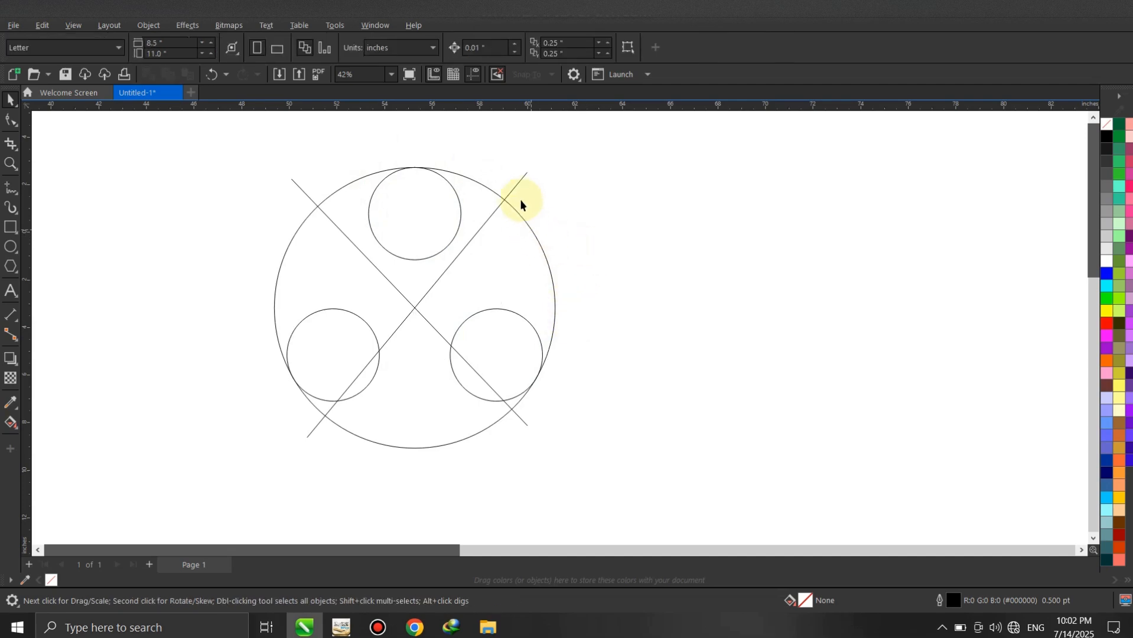
# - Delete both diagonal guide lines
pyautogui.click(523, 178)
pyautogui.press('Delete')
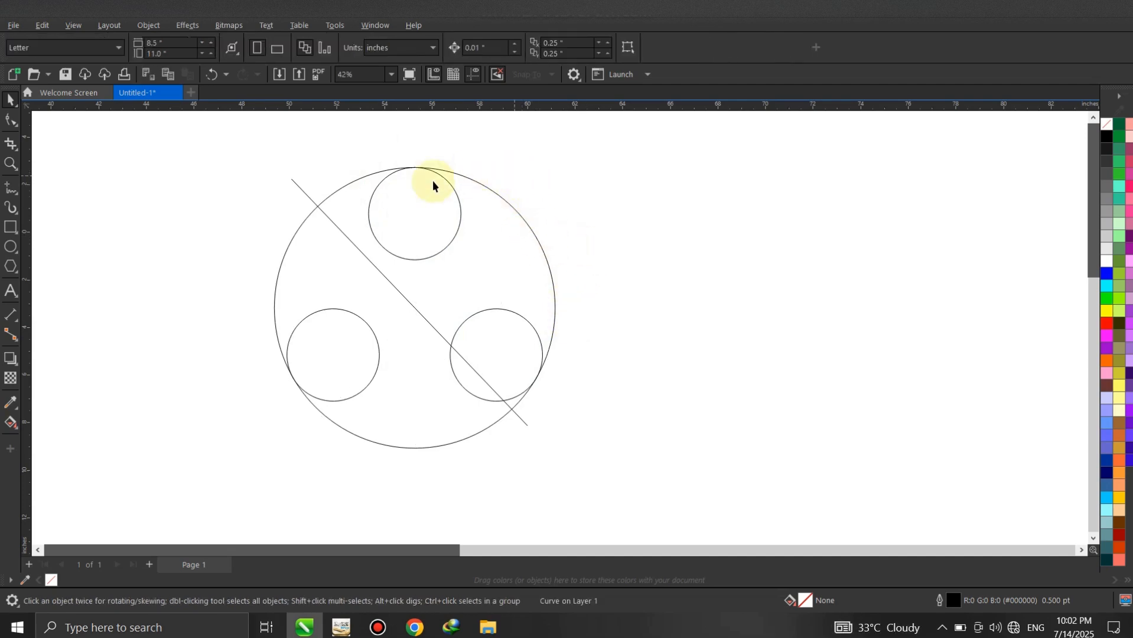
pyautogui.click(295, 186)
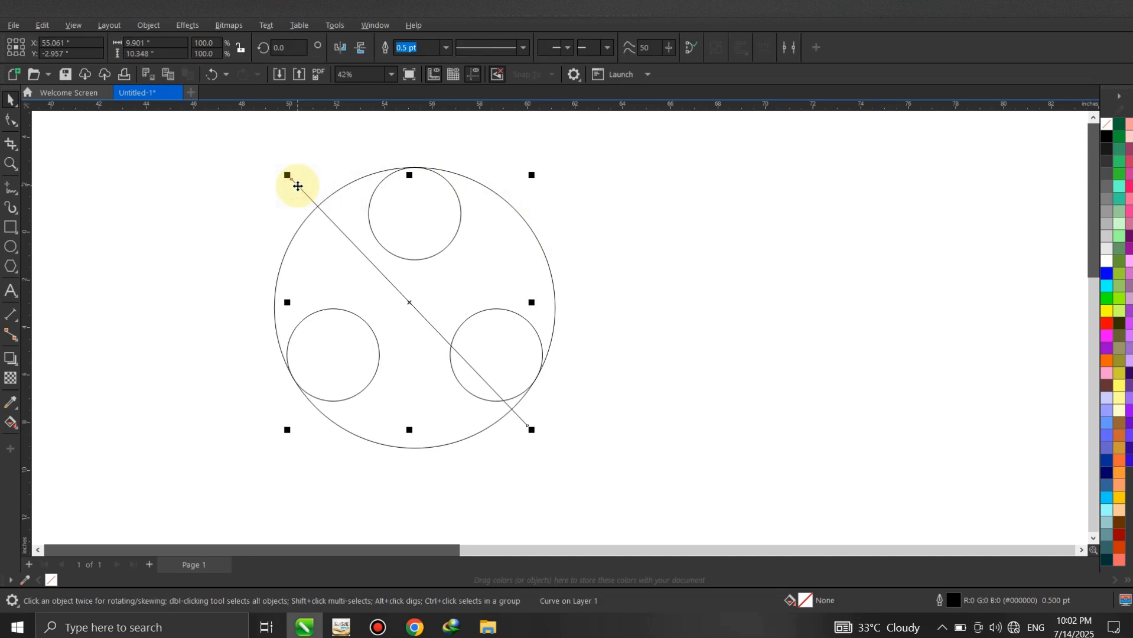
pyautogui.press('Delete')
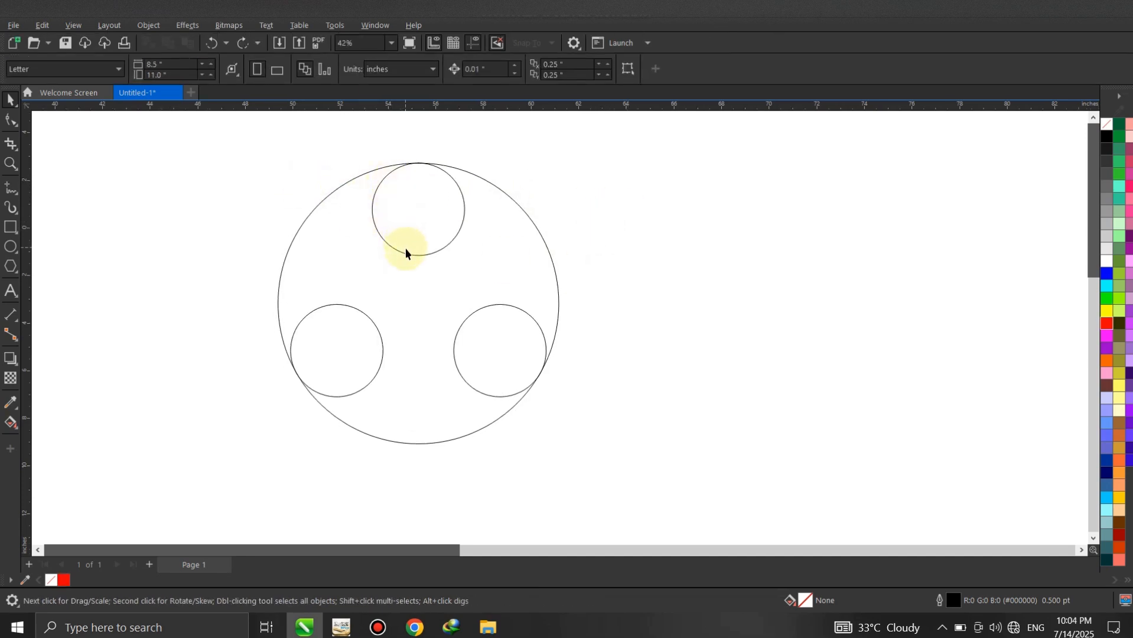
# - Nudge the top small circle up to about Y 0.861" so it slightly overlaps the large circle's edge
pyautogui.click(406, 255)
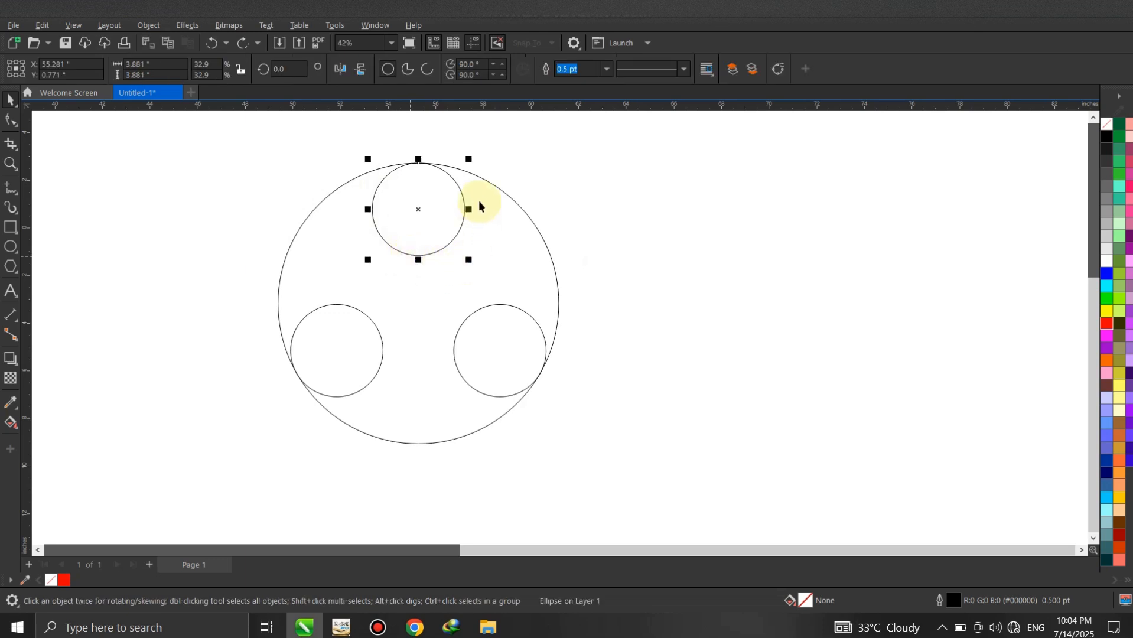
pyautogui.press('Up')
pyautogui.press('Up')
pyautogui.press('Up')
pyautogui.press('Up')
pyautogui.press('Up')
pyautogui.press('Up')
pyautogui.press('Up')
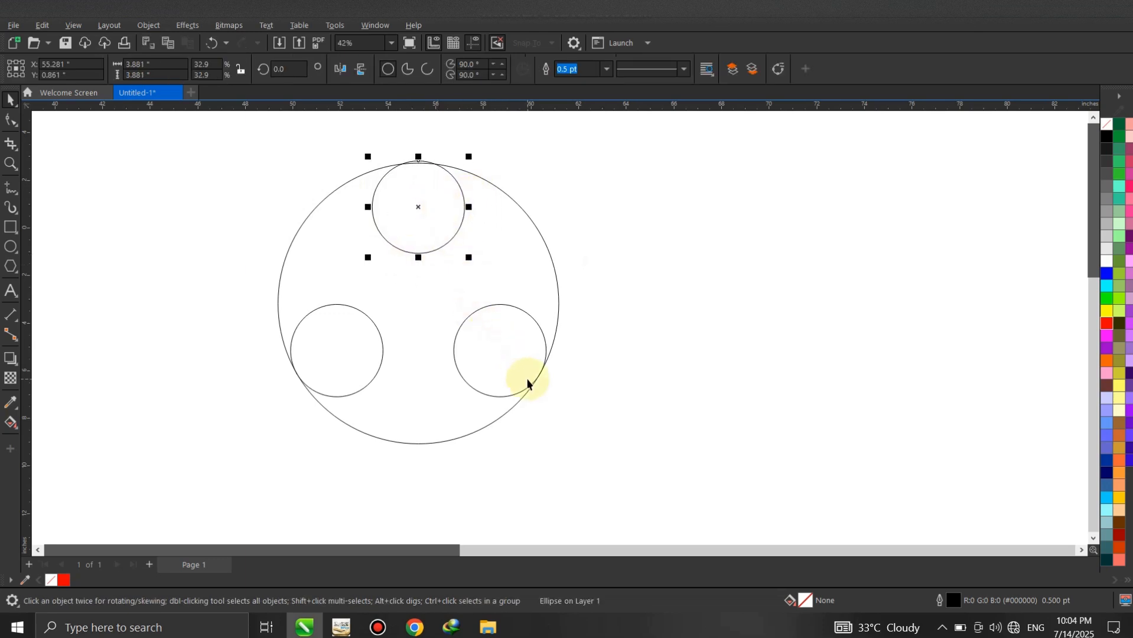
# - Nudge the two lower small circles outward so they slightly overlap the large circle's edge
pyautogui.click(537, 383)
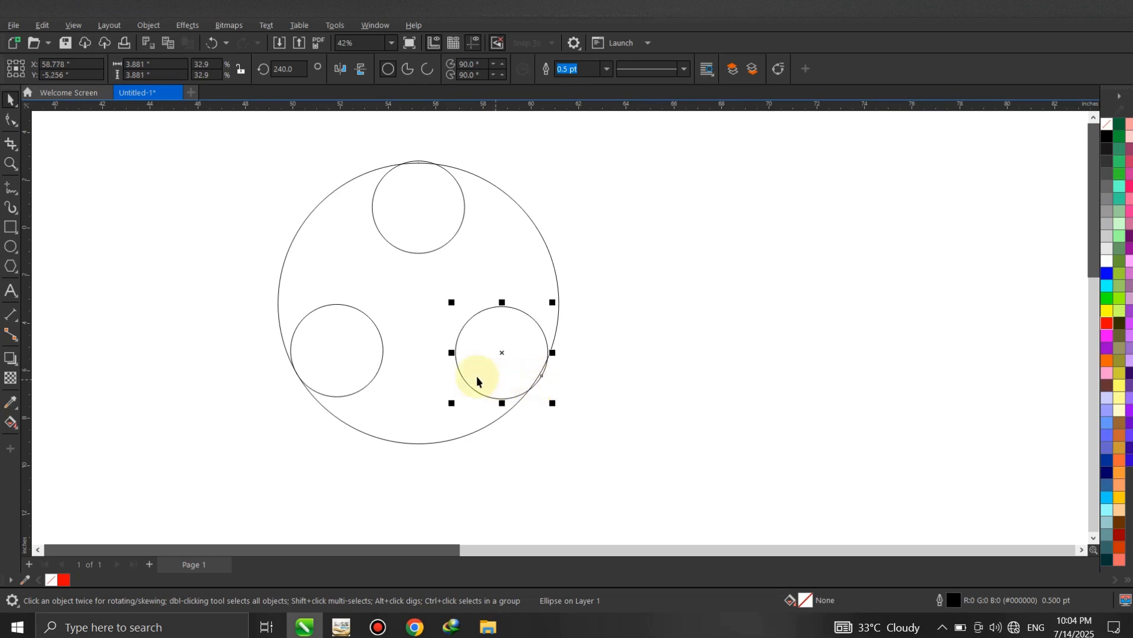
pyautogui.click(319, 355)
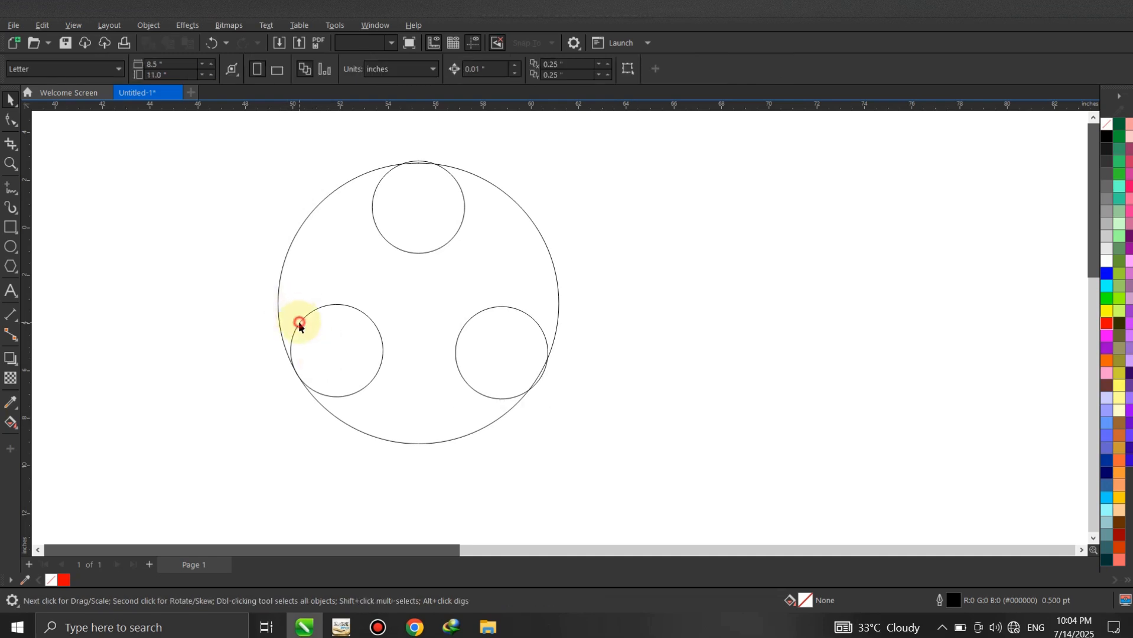
pyautogui.click(299, 323)
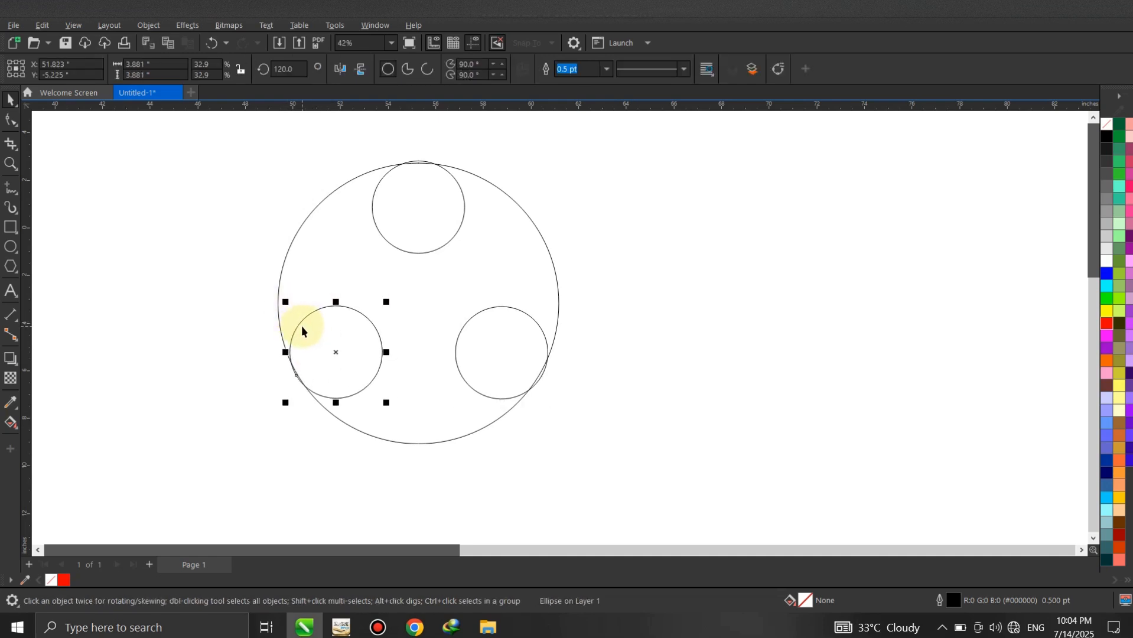
pyautogui.moveTo(301, 326); pyautogui.dragTo(301, 326)
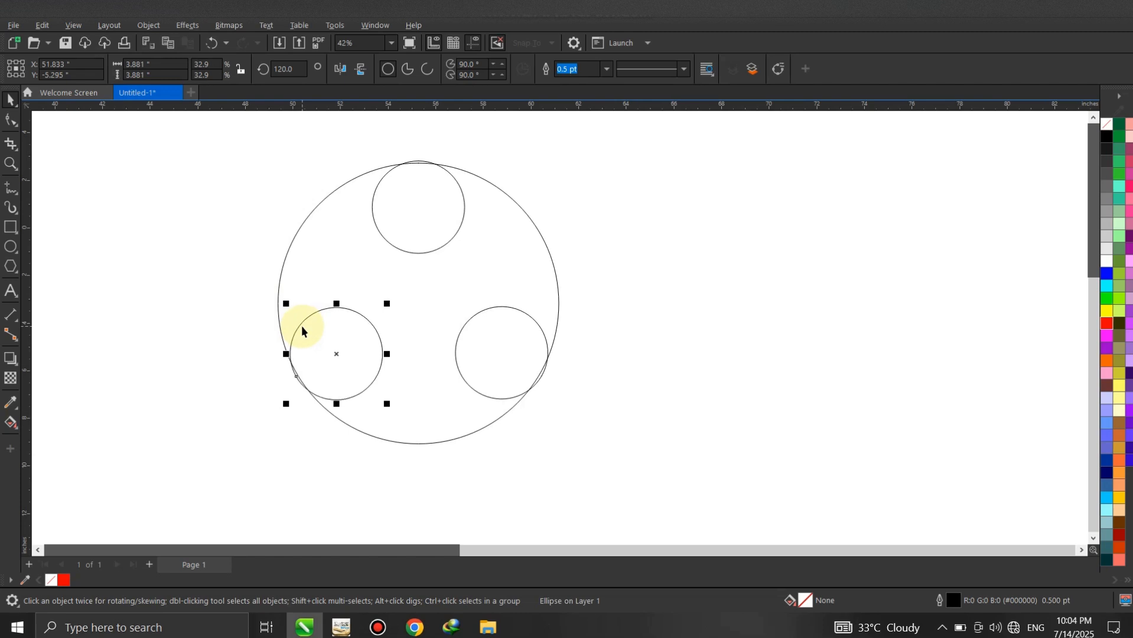
pyautogui.click(207, 288)
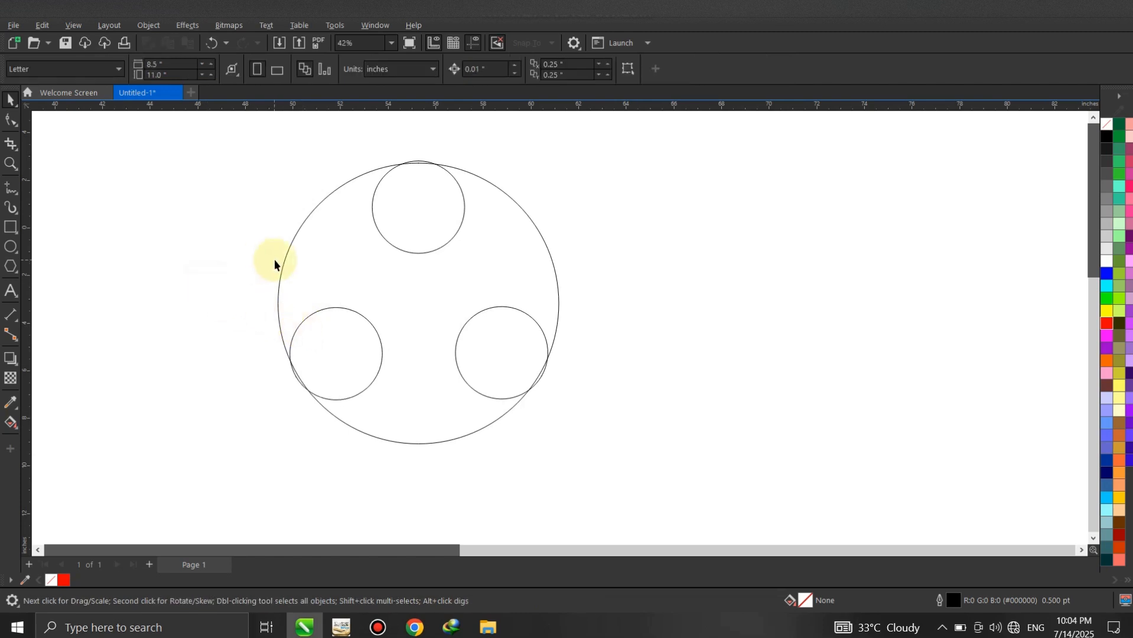
# - Trim the large circle with the three small circles
pyautogui.moveTo(195, 149); pyautogui.dragTo(636, 464)
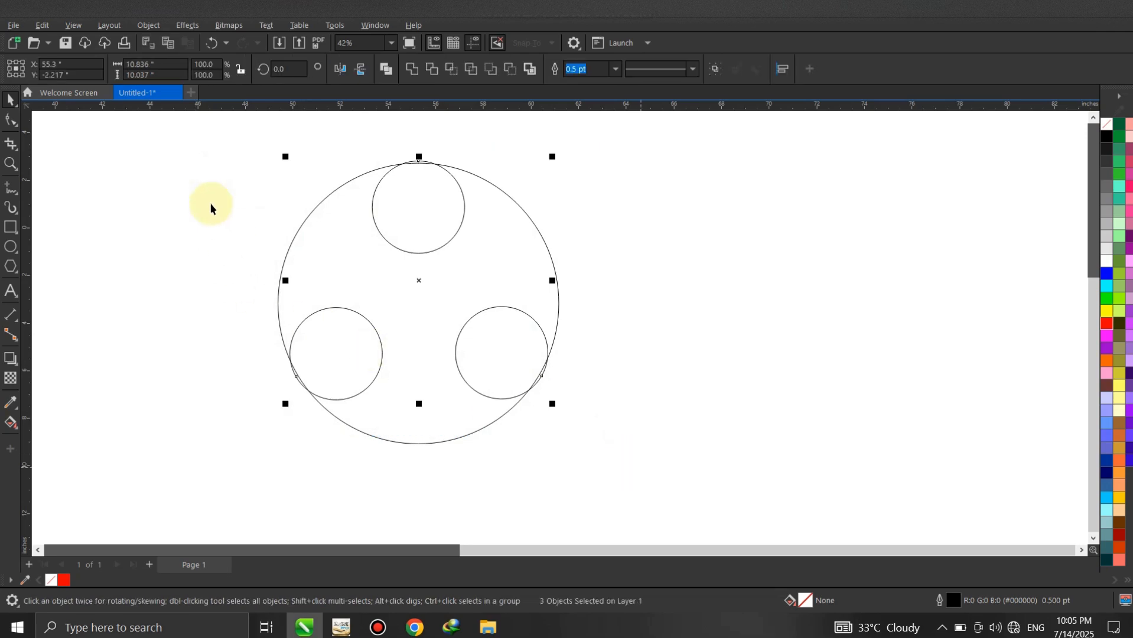
pyautogui.moveTo(173, 124); pyautogui.dragTo(375, 279)
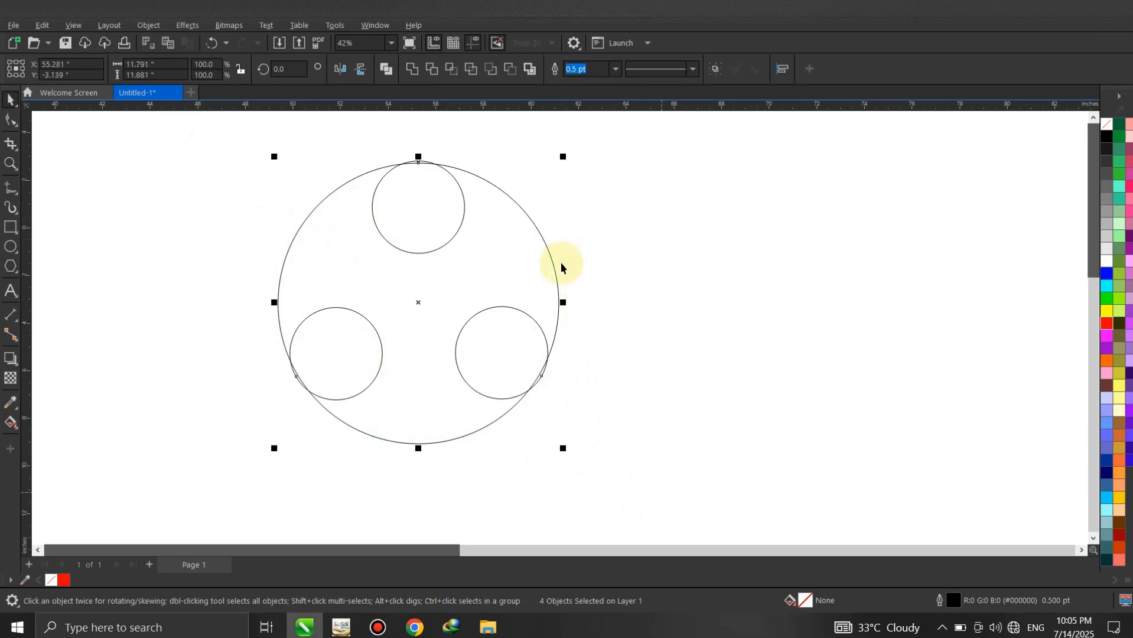
pyautogui.click(432, 70)
pyautogui.click(619, 189)
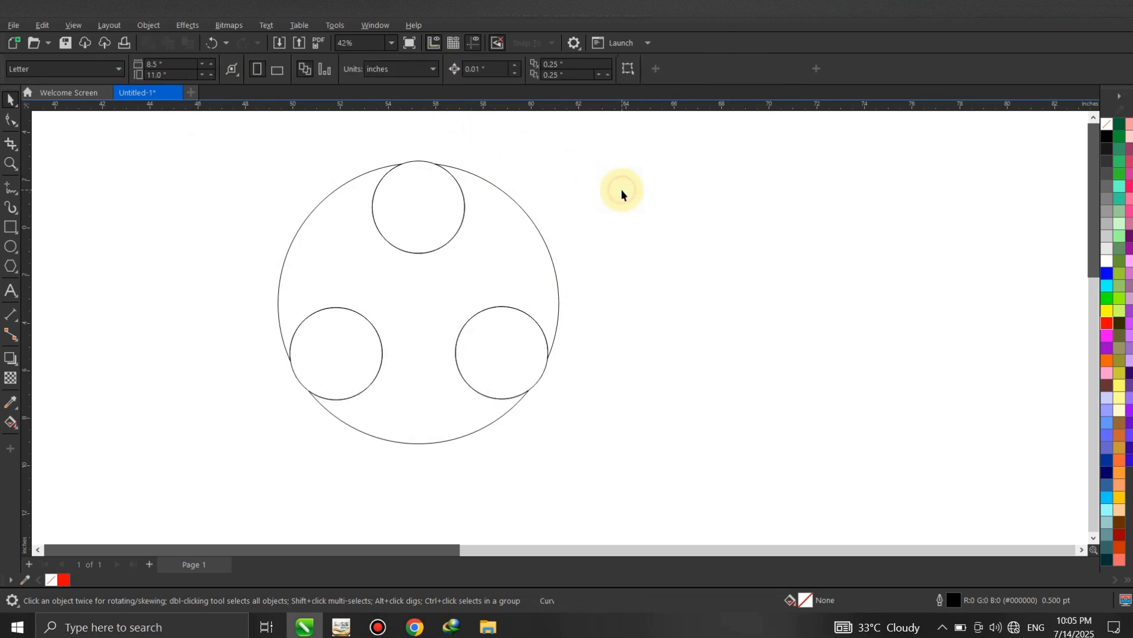
# - Delete the three small circles, leaving only the trimmed large shape
pyautogui.click(418, 159)
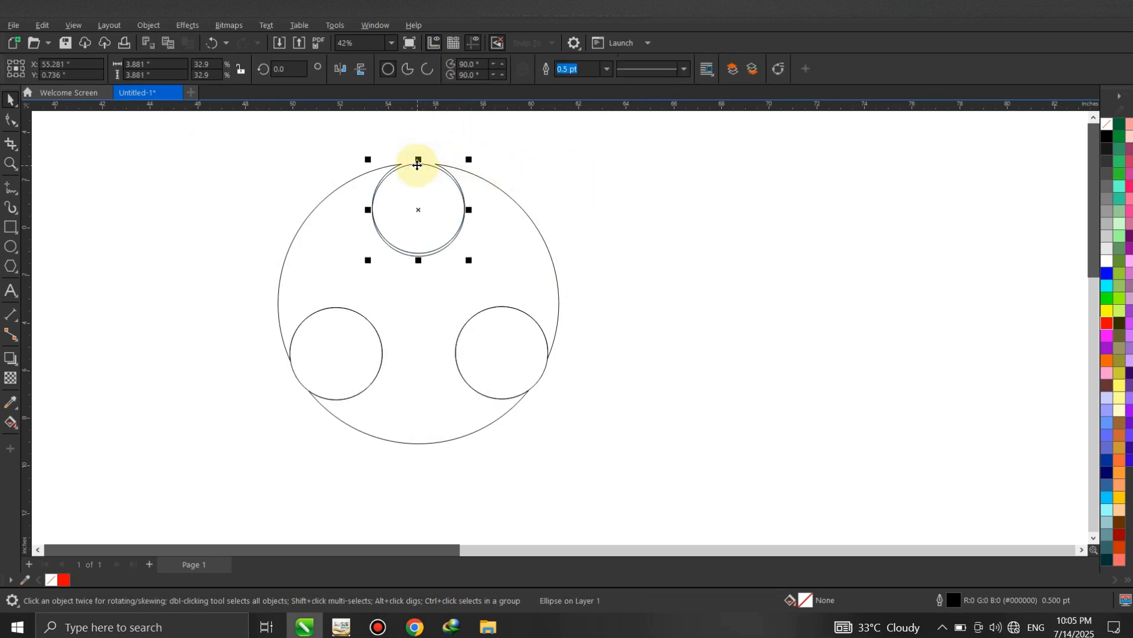
pyautogui.press('Delete')
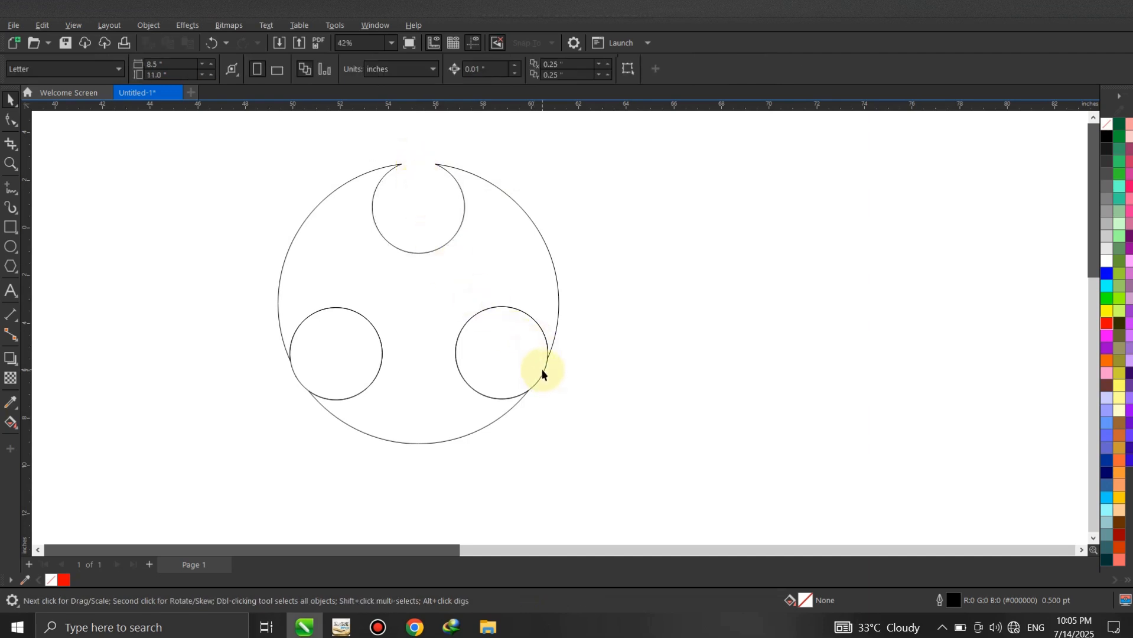
pyautogui.click(545, 377)
pyautogui.press('Delete')
pyautogui.moveTo(625, 286); pyautogui.dragTo(202, 437)
pyautogui.press('Delete')
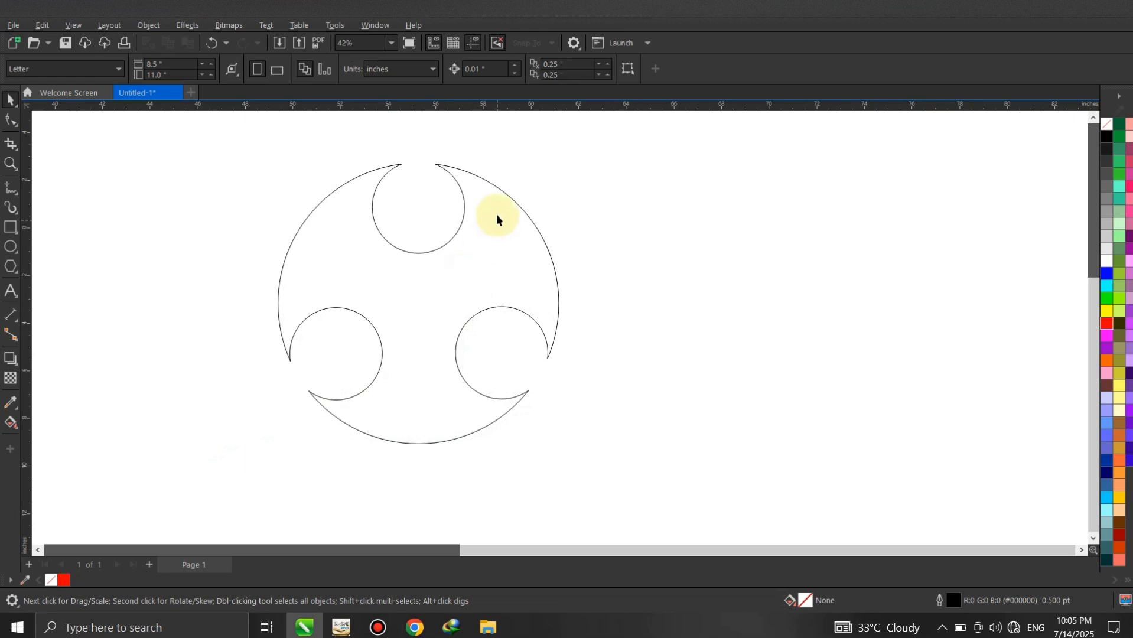
# - Fill the trimmed shape with red (R:255 G:0 B:0)
pyautogui.click(487, 185)
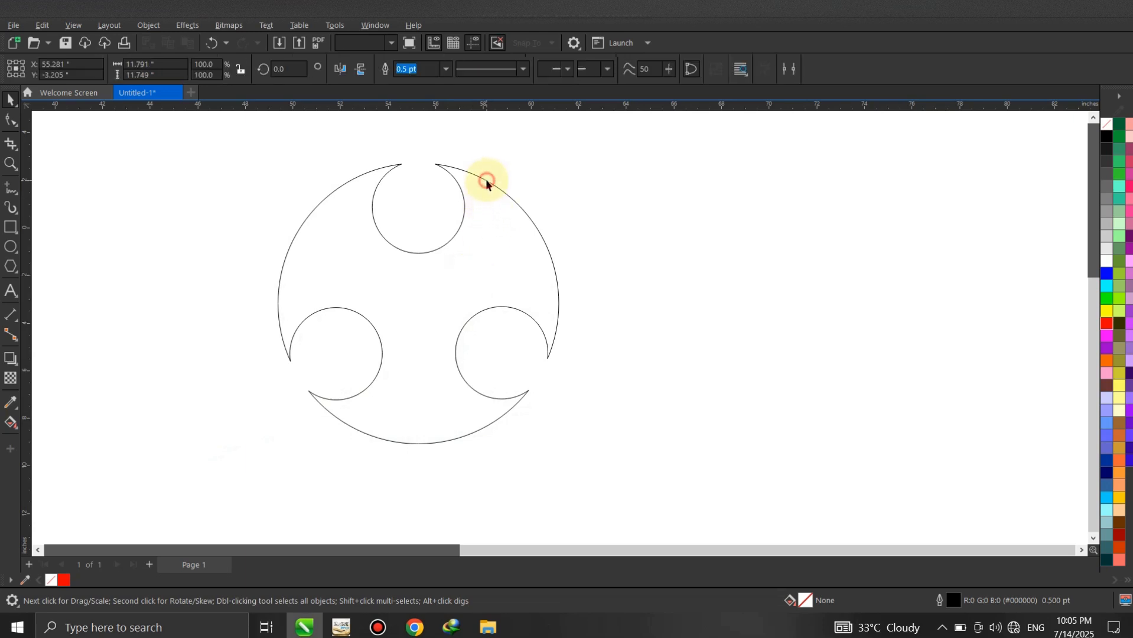
pyautogui.click(1107, 323)
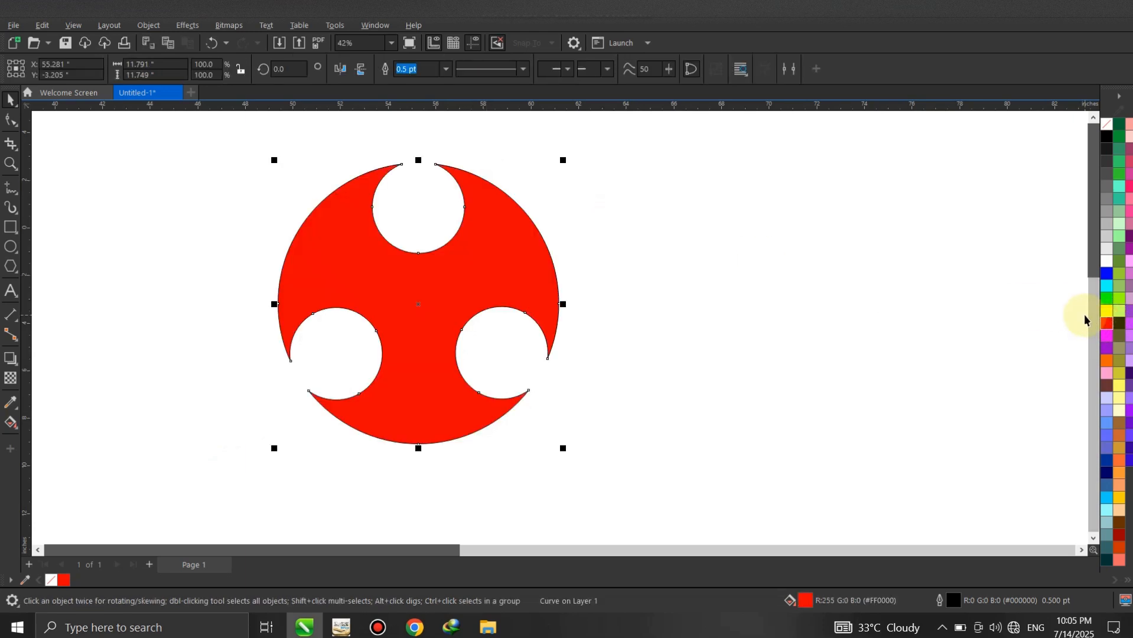
# - Extrude the red shape using the type that shrinks towards the back, with the vanishing point at the shape's centre
pyautogui.click(18, 367)
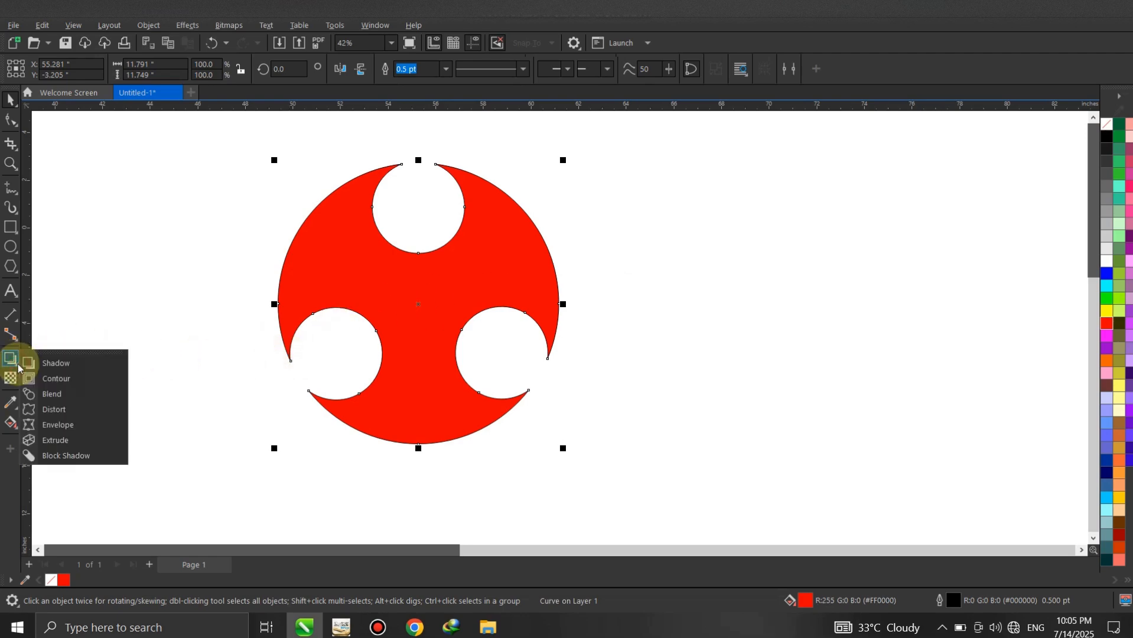
pyautogui.click(48, 441)
pyautogui.moveTo(420, 300); pyautogui.dragTo(494, 293)
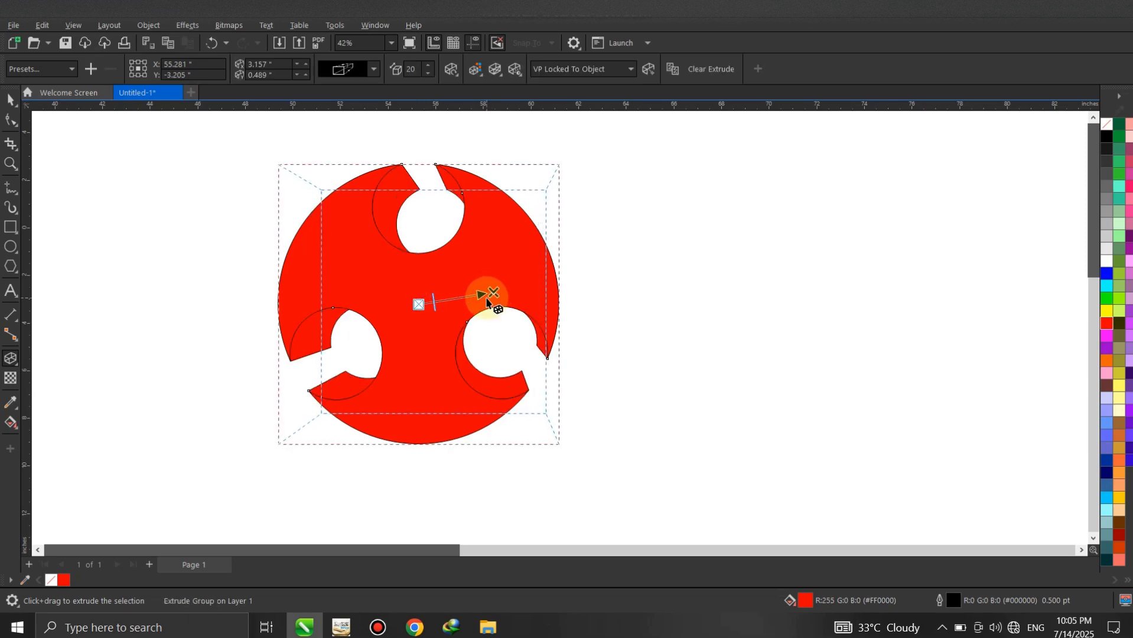
pyautogui.click(372, 68)
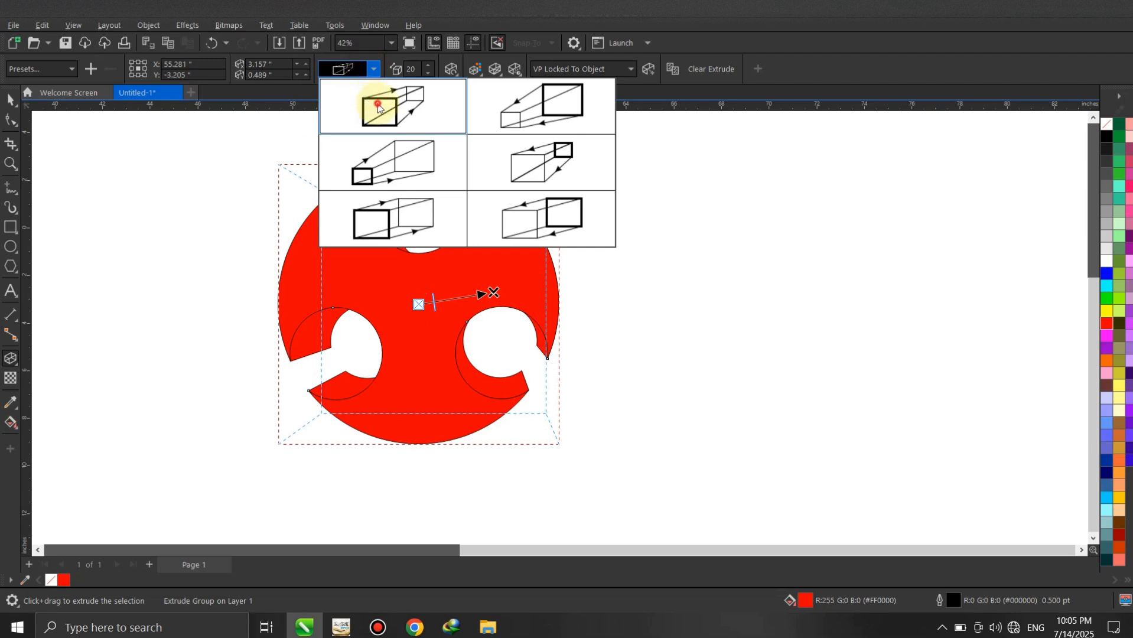
pyautogui.click(378, 107)
pyautogui.moveTo(495, 294); pyautogui.dragTo(419, 304)
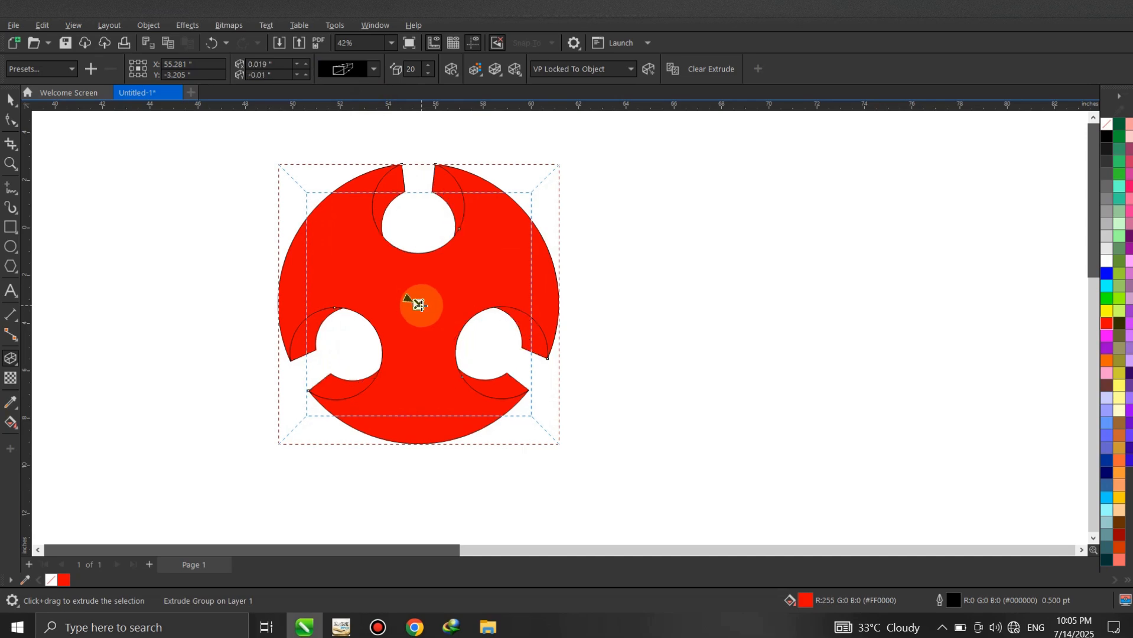
# - Set the extrusion depth to 25 and deselect the extruded shape
pyautogui.click(428, 65)
pyautogui.click(428, 65)
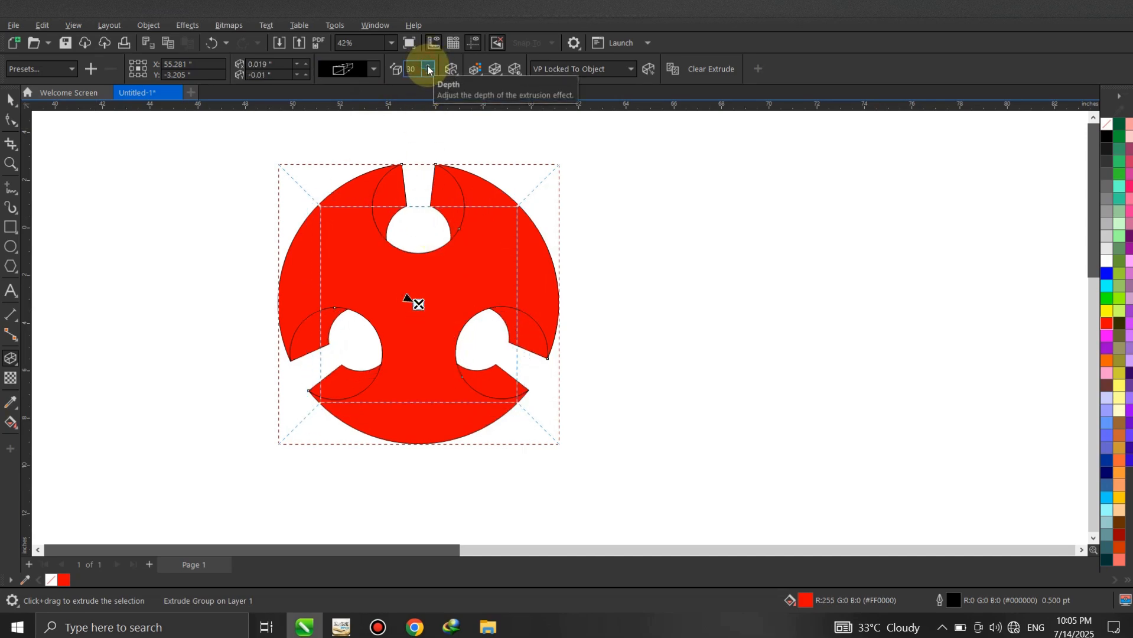
pyautogui.click(429, 73)
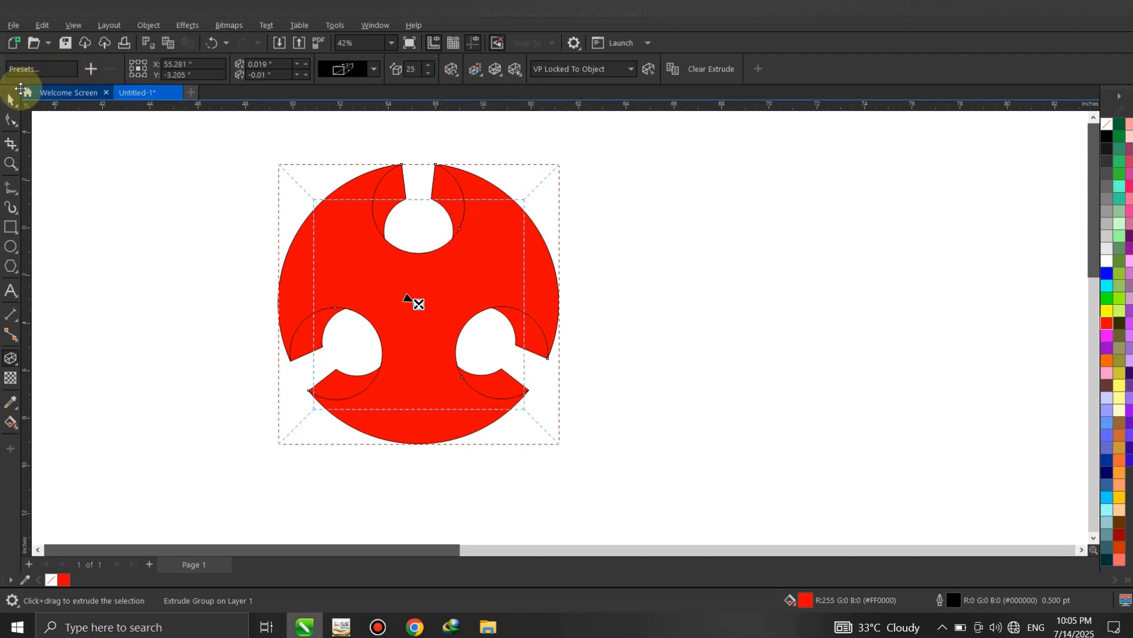
pyautogui.click(20, 88)
pyautogui.click(678, 223)
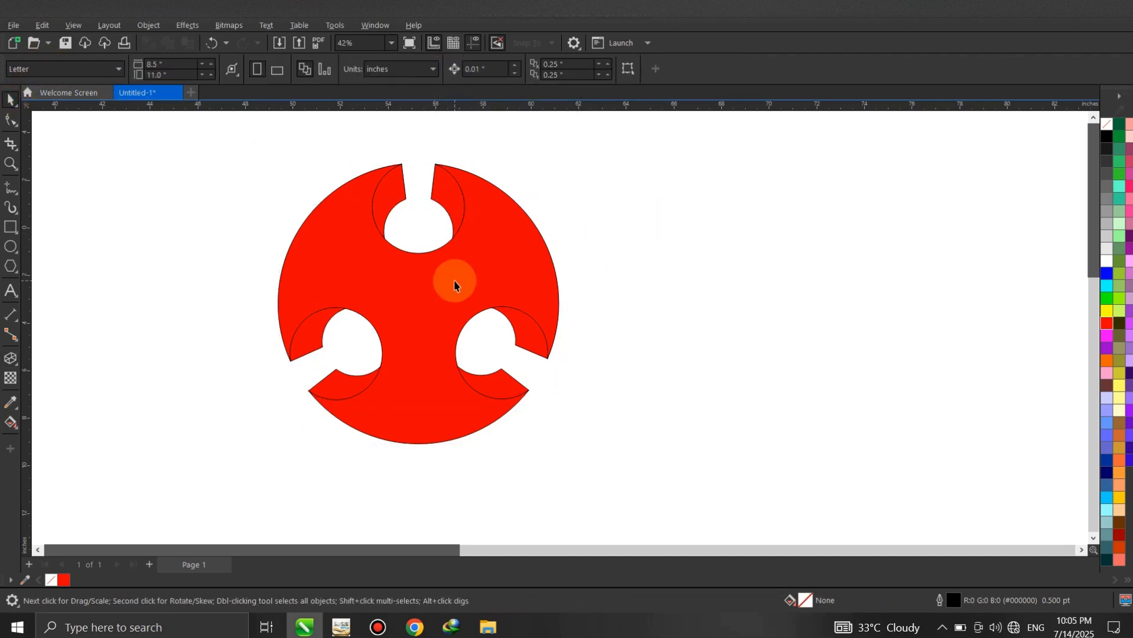
# - Draw a circle about 8.07 inches in diameter beside the red shape and fill it with cyan (R:0 G:255 B:255)
pyautogui.click(11, 247)
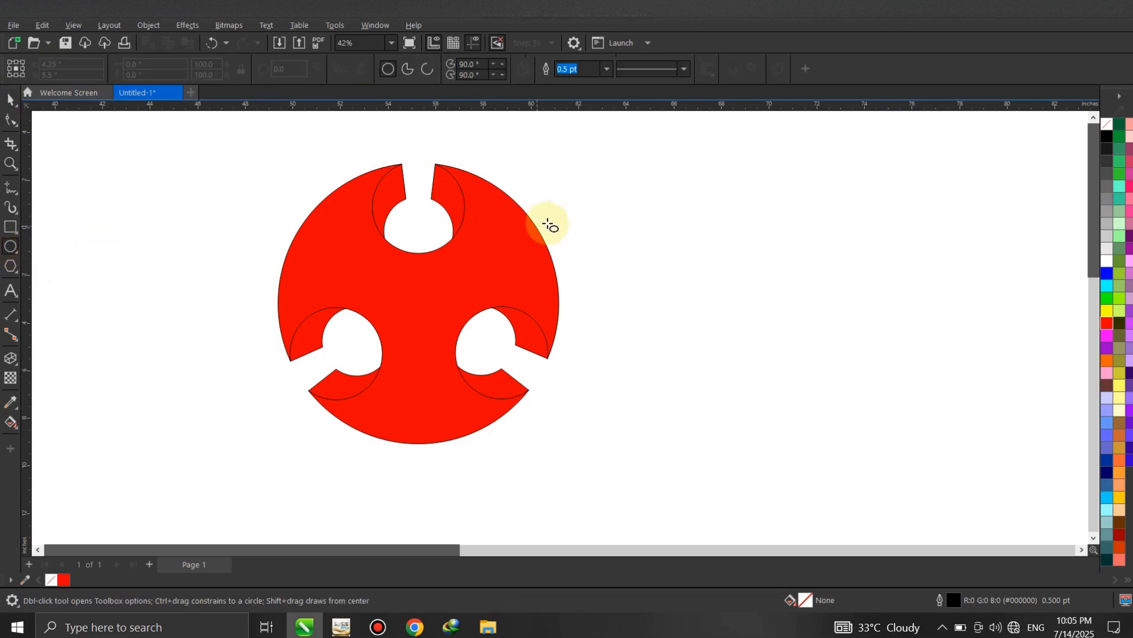
pyautogui.moveTo(595, 193); pyautogui.dragTo(711, 385)
pyautogui.click(11, 100)
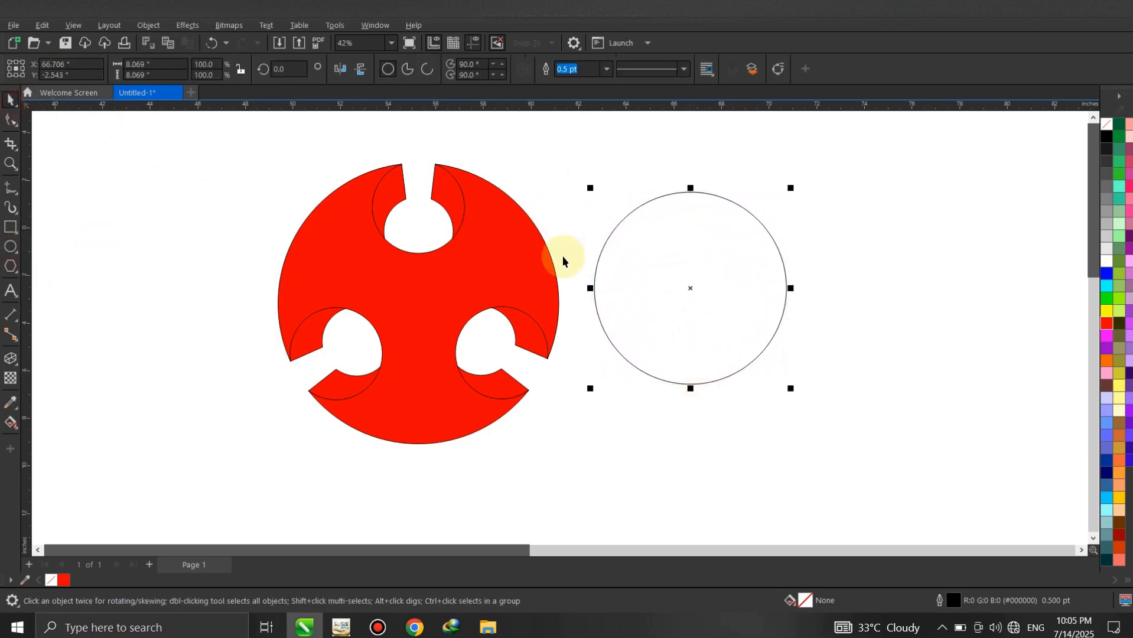
pyautogui.click(684, 254)
pyautogui.click(680, 194)
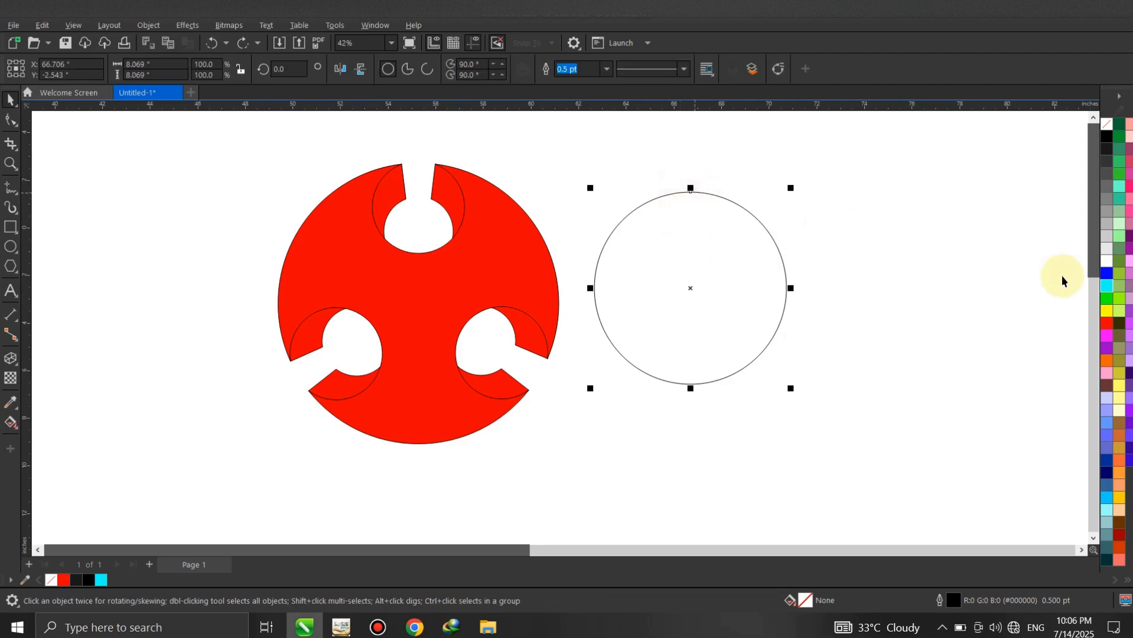
pyautogui.click(1107, 286)
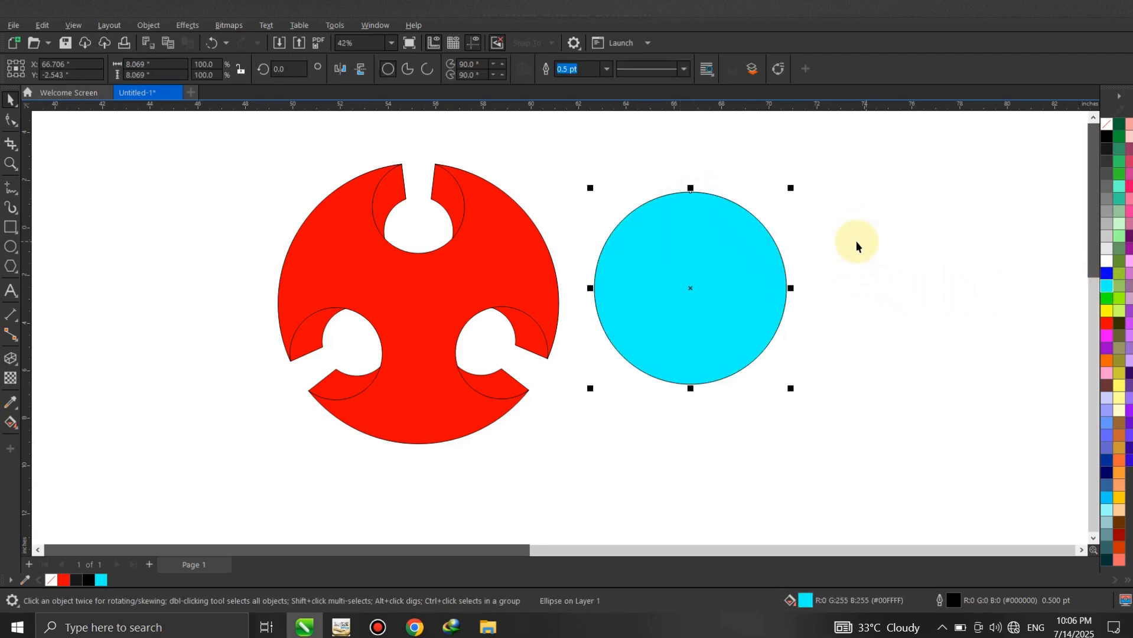
# - Align the centre of the cyan circle with the centre of the red extruded shape, horizontally and vertically
pyautogui.keyDown('shift'); pyautogui.click(405, 272); pyautogui.keyUp('shift')
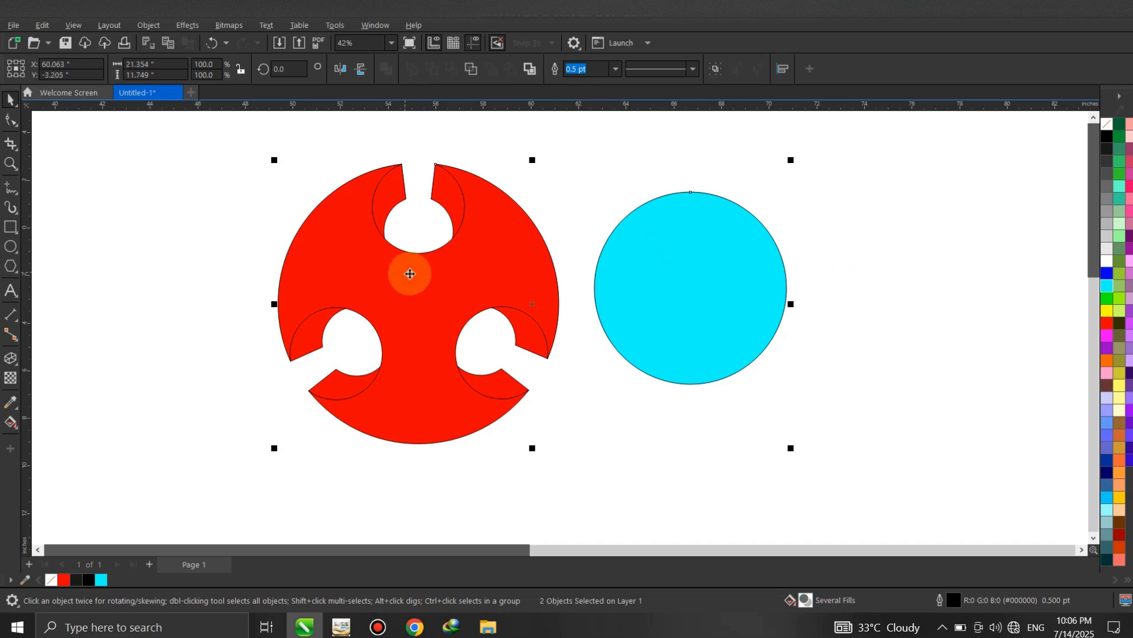
pyautogui.press('c')
pyautogui.press('e')
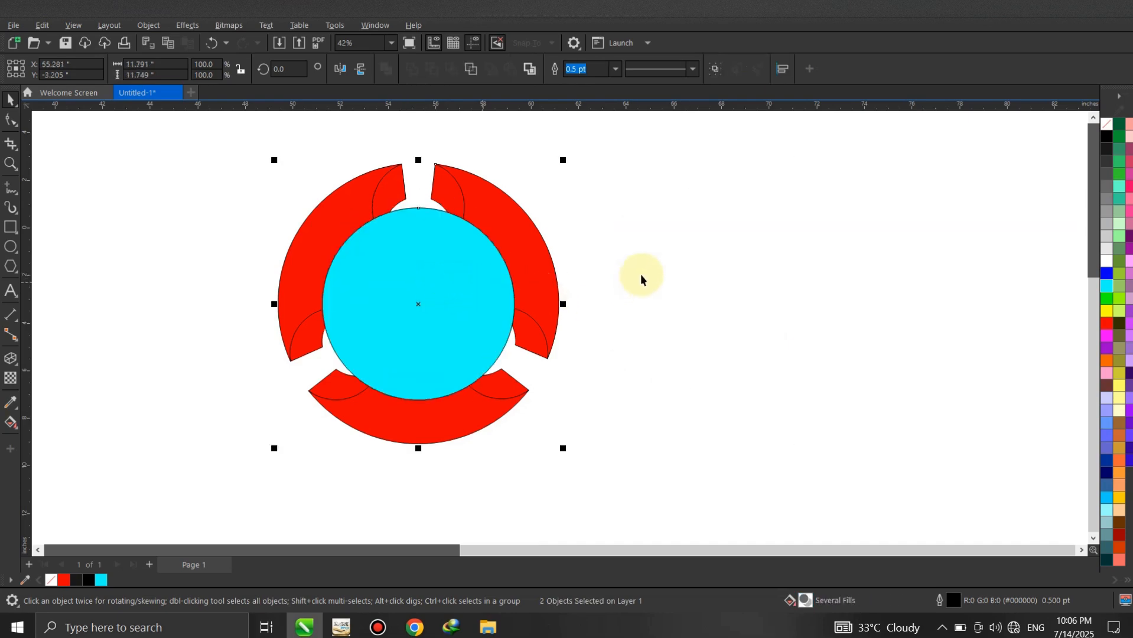
pyautogui.click(633, 231)
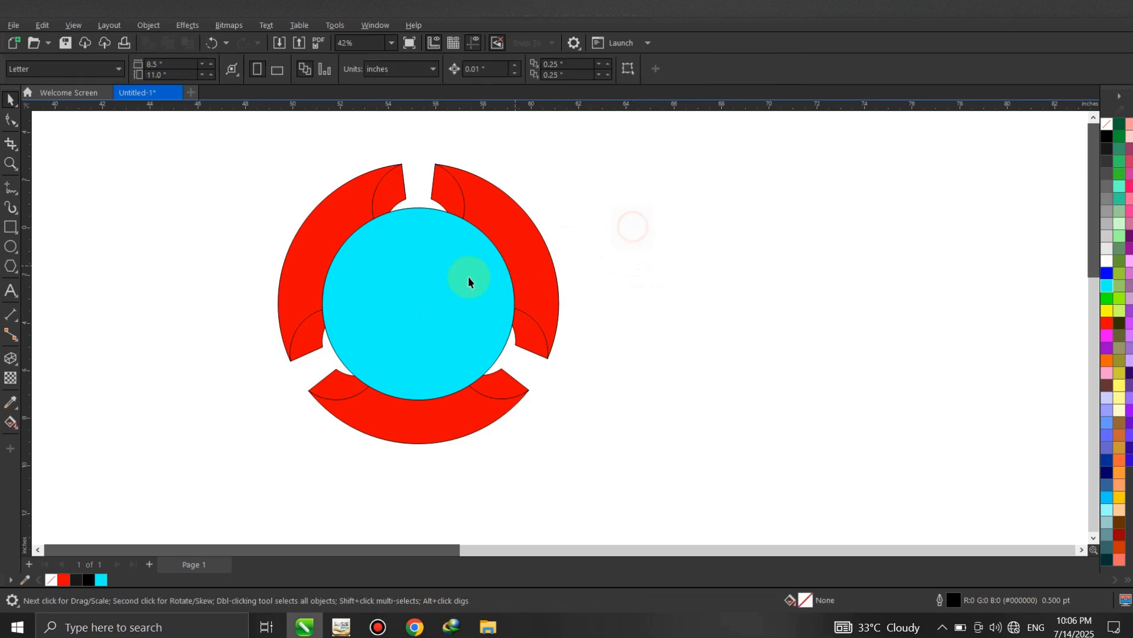
# - Send the cyan circle behind the red shape and enlarge it from its centre to about 9.7 inches in diameter
pyautogui.click(409, 210)
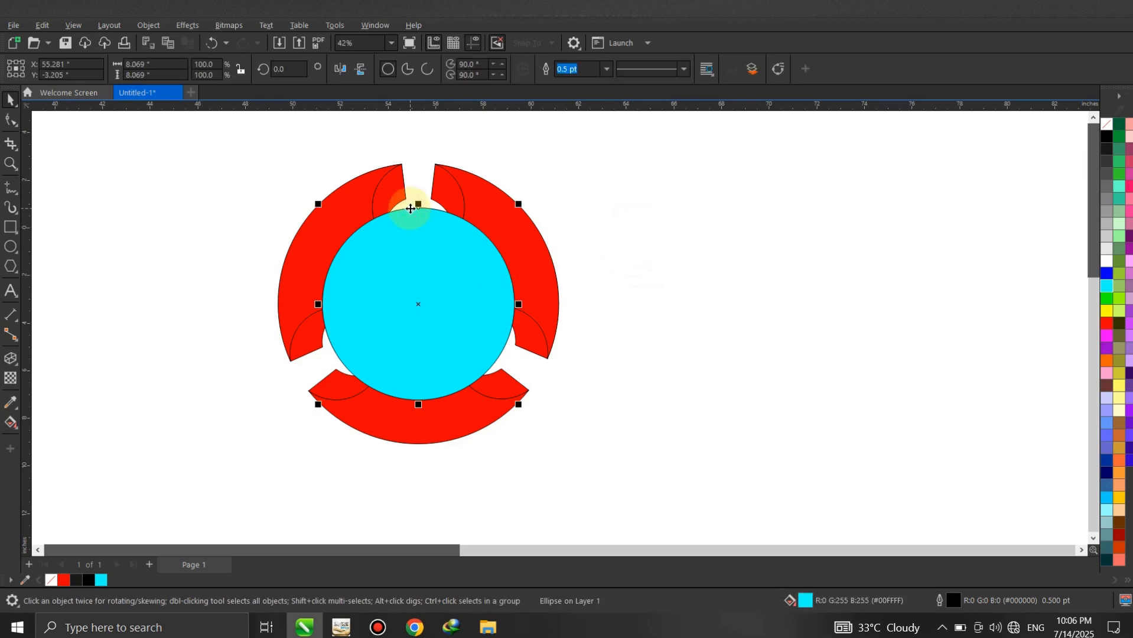
pyautogui.hotkey('shift', 'pagedown')
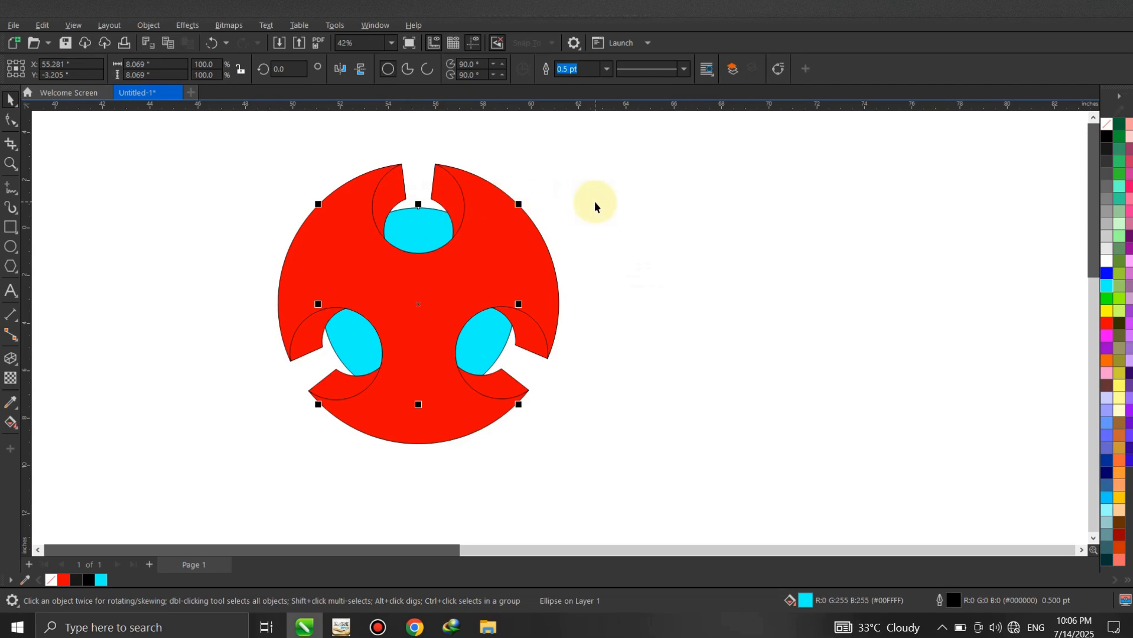
pyautogui.moveTo(520, 406); pyautogui.dragTo(559, 416)
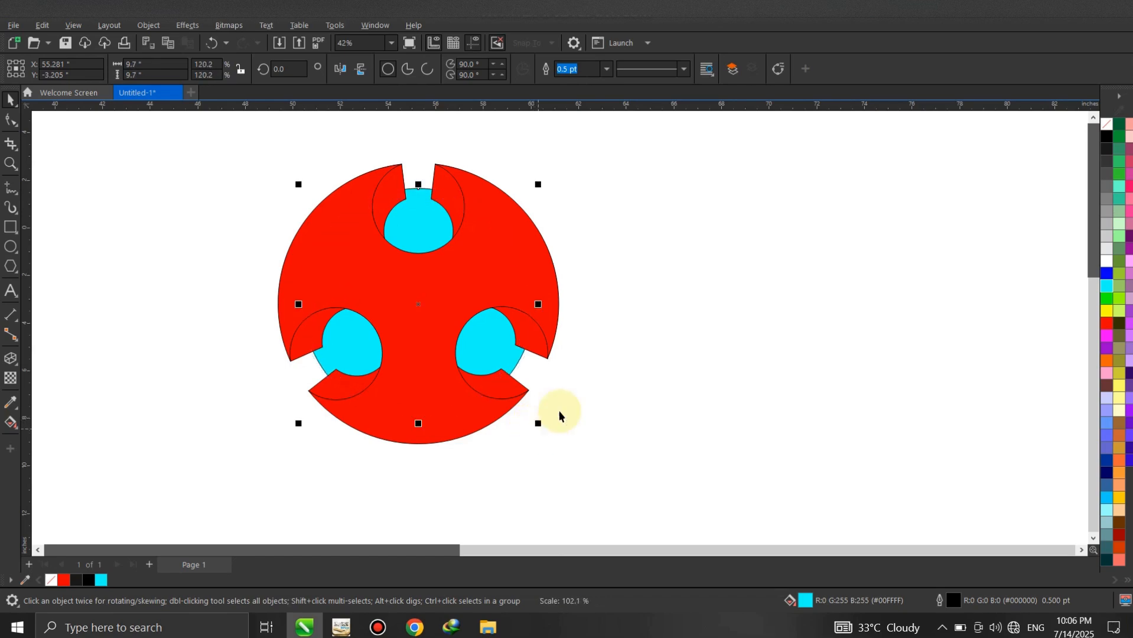
pyautogui.click(624, 321)
pyautogui.click(540, 347)
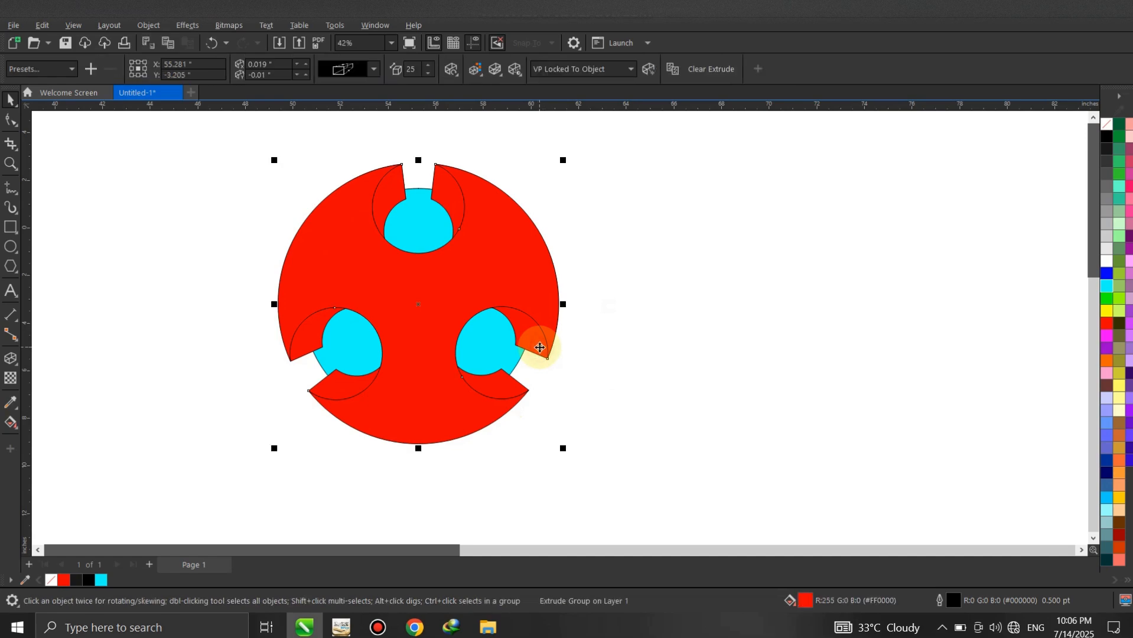
pyautogui.rightClick(540, 347)
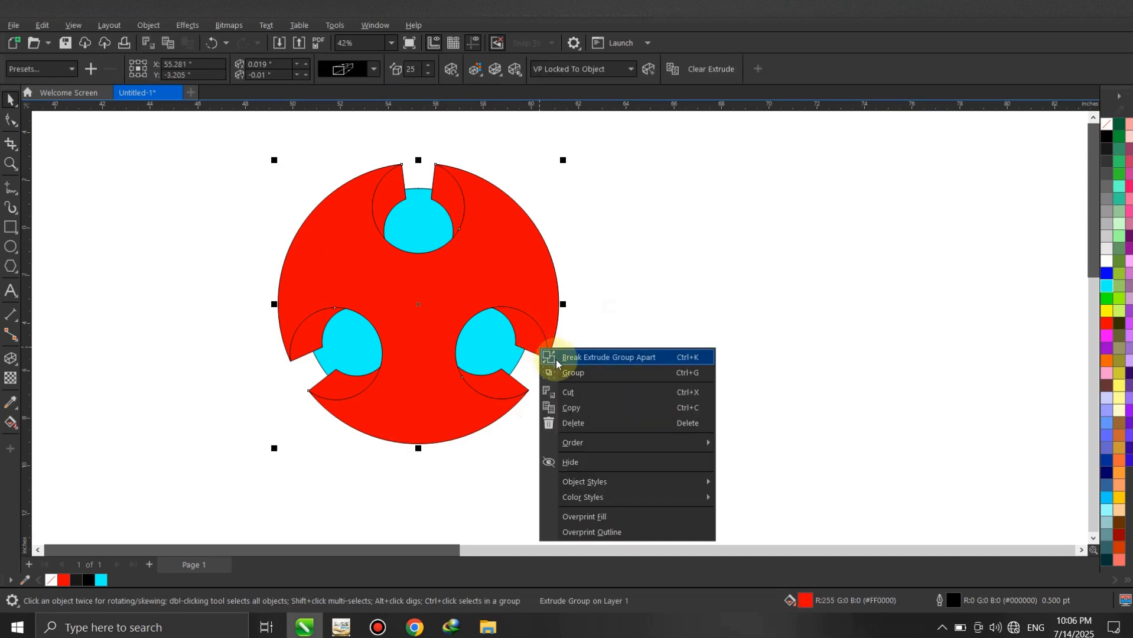
pyautogui.click(609, 357)
pyautogui.click(600, 299)
pyautogui.click(538, 344)
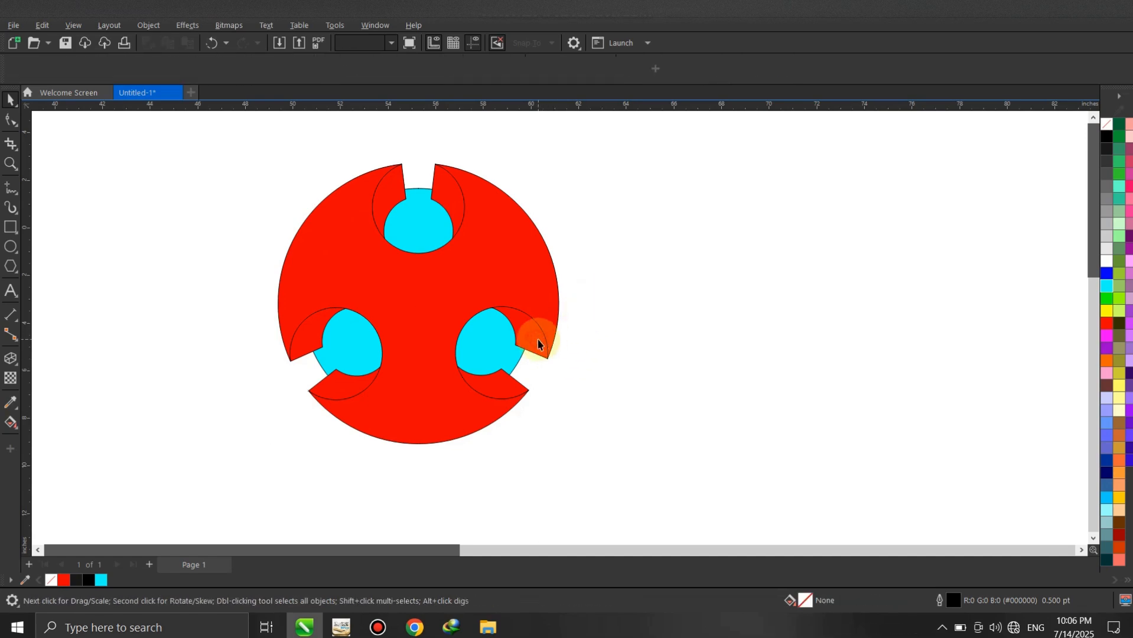
pyautogui.moveTo(534, 338); pyautogui.dragTo(659, 354)
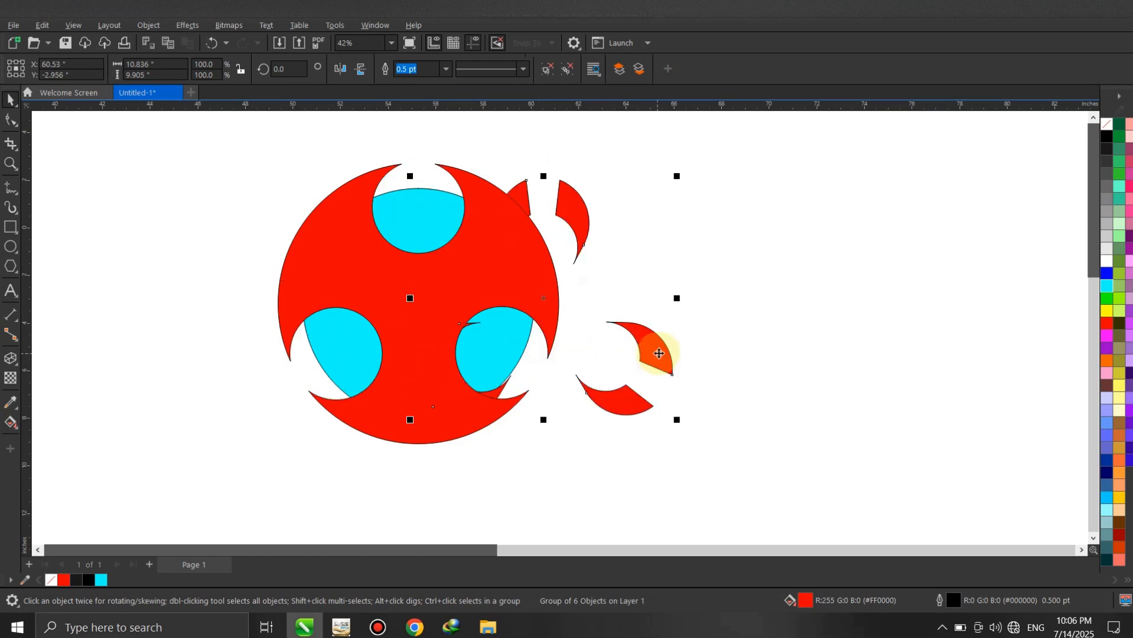
pyautogui.hotkey('ctrl', 'z')
pyautogui.hotkey('ctrl', 'z')
pyautogui.click(632, 263)
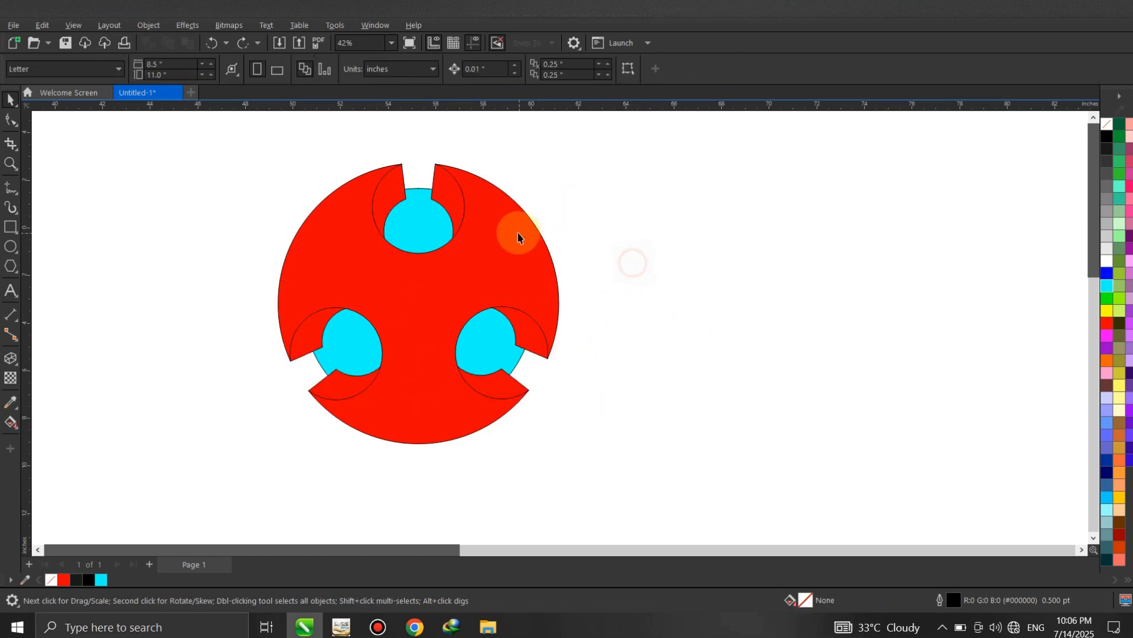
pyautogui.click(518, 233)
pyautogui.moveTo(505, 233); pyautogui.dragTo(662, 245)
pyautogui.hotkey('ctrl', 'z')
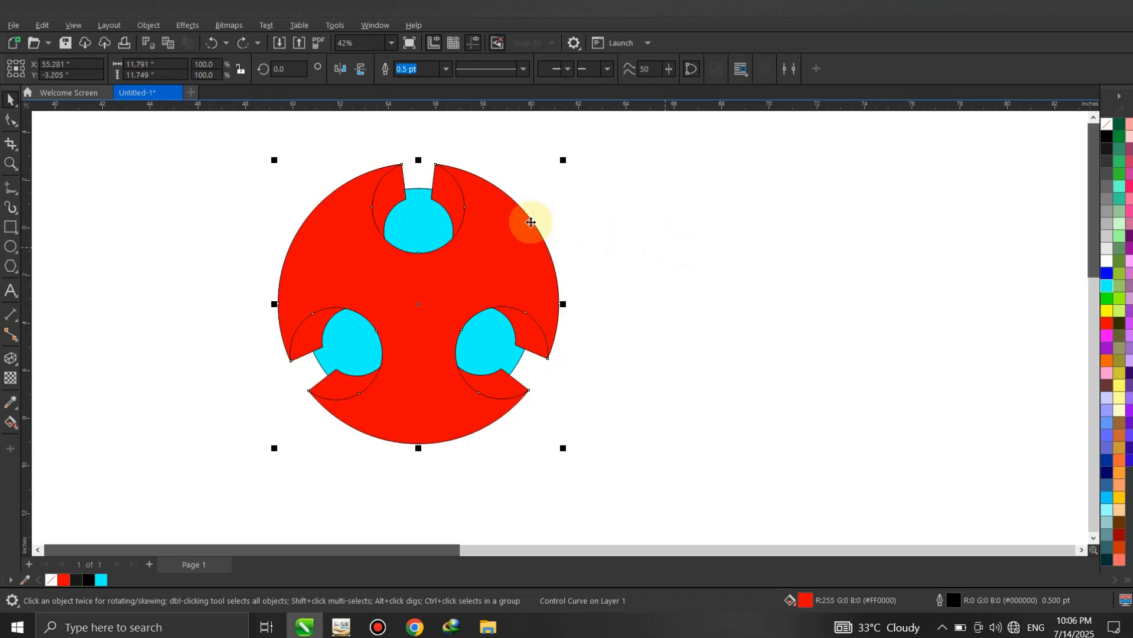
pyautogui.rightClick(487, 222)
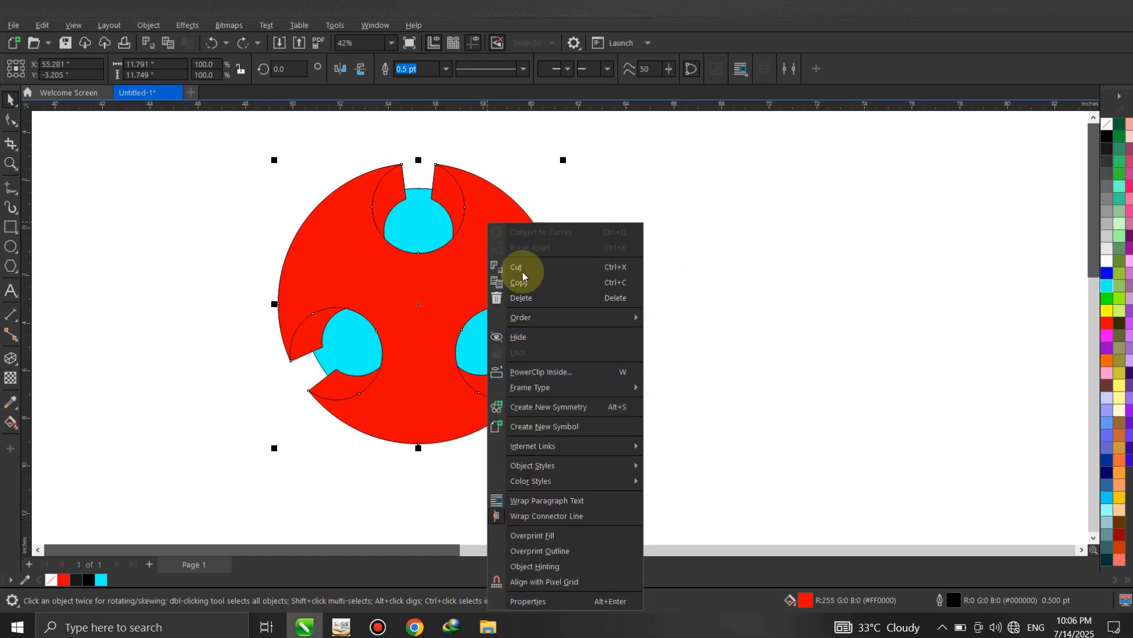
pyautogui.click(635, 190)
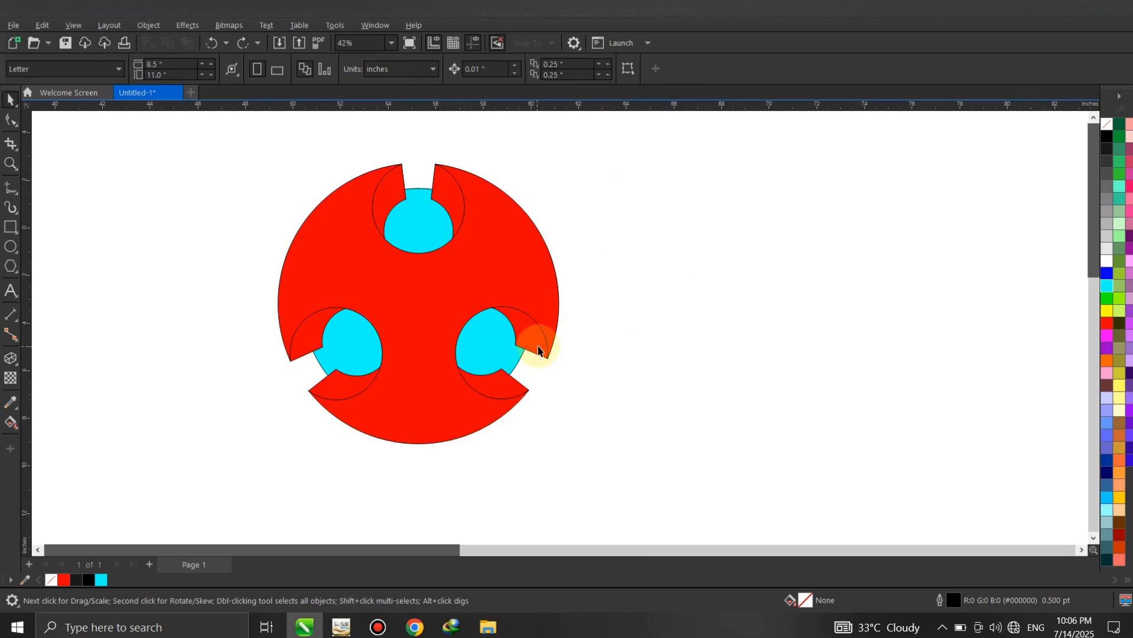
# - Break the extrude group apart so its side faces are separate from the red front shape
pyautogui.click(538, 346)
pyautogui.rightClick(538, 346)
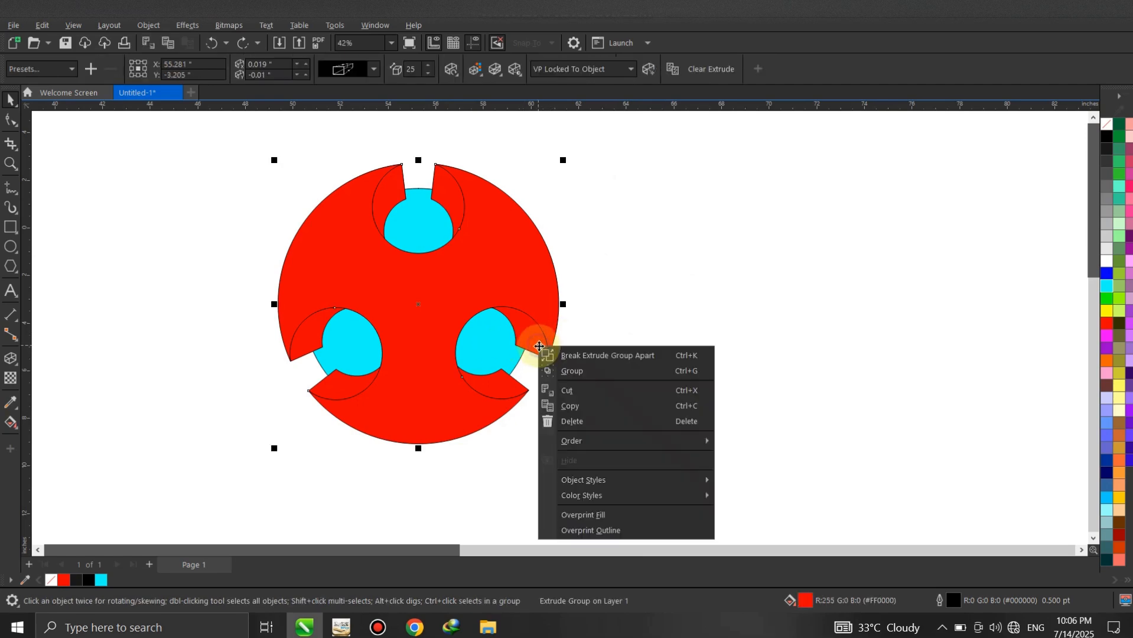
pyautogui.click(555, 357)
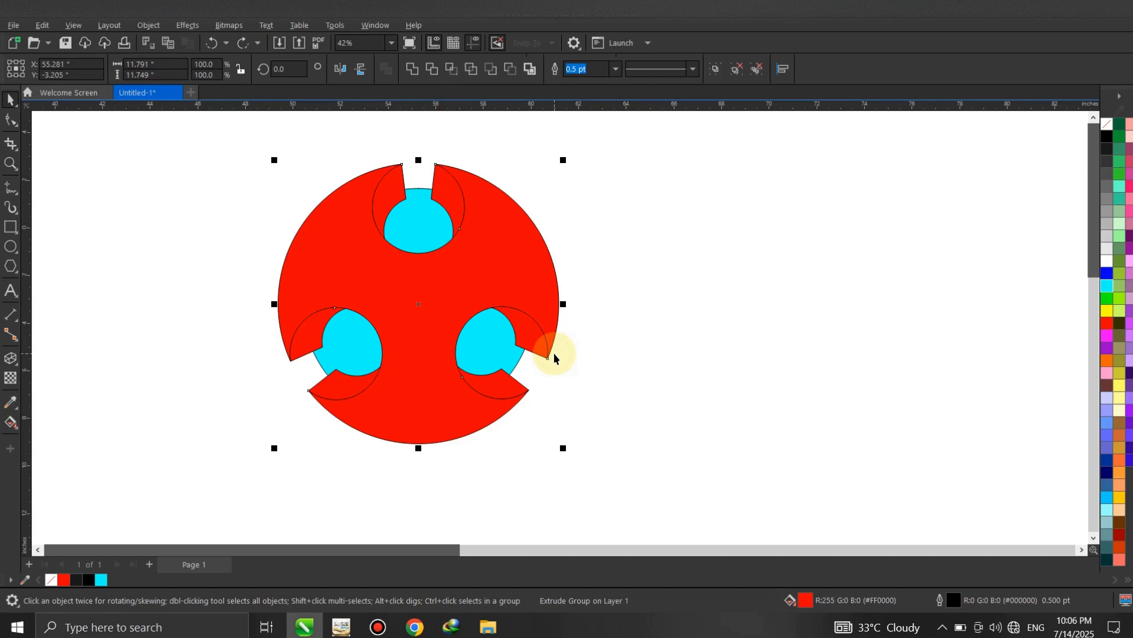
pyautogui.click(608, 324)
pyautogui.click(539, 324)
pyautogui.moveTo(530, 331); pyautogui.dragTo(677, 338)
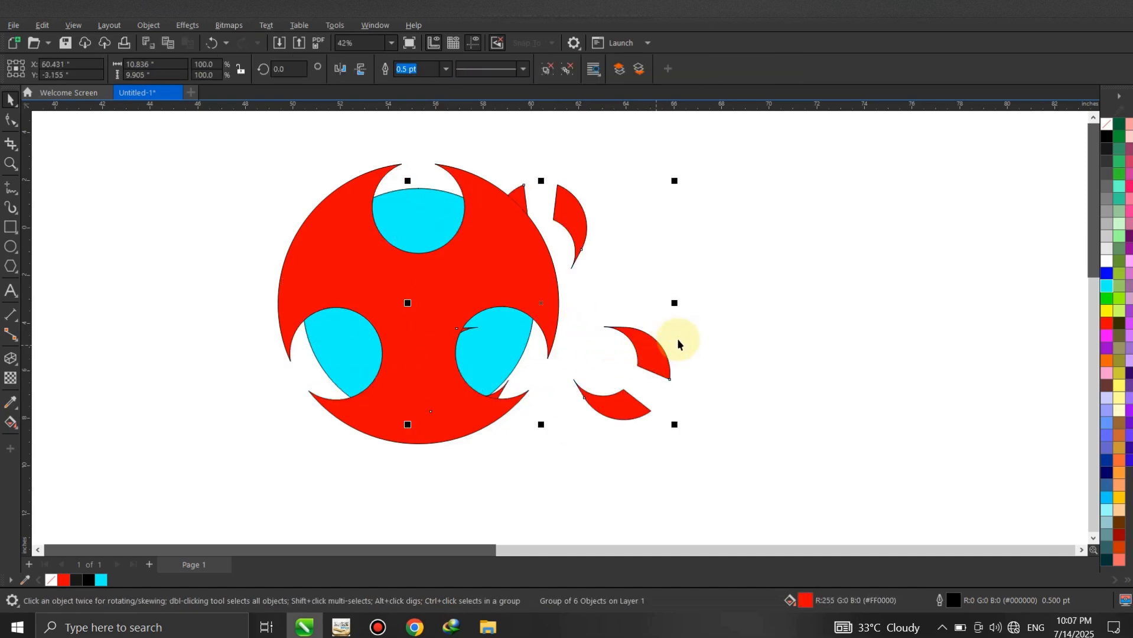
pyautogui.hotkey('ctrl', 'z')
# - Ungroup the extruded side faces into individual pieces
pyautogui.click(453, 200)
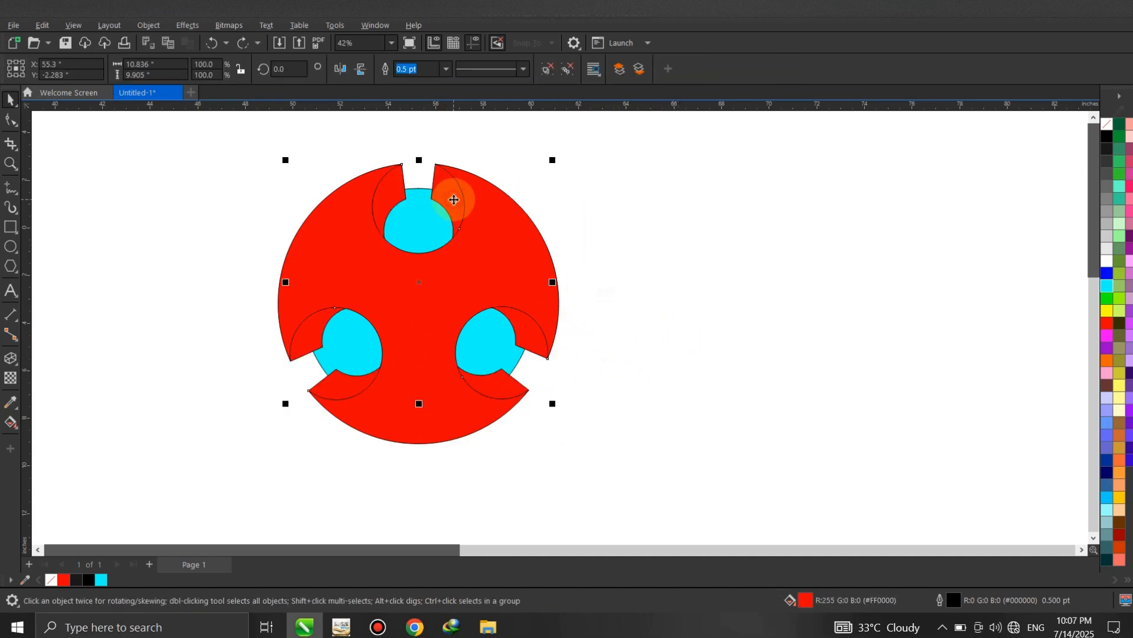
pyautogui.click(547, 71)
pyautogui.click(607, 228)
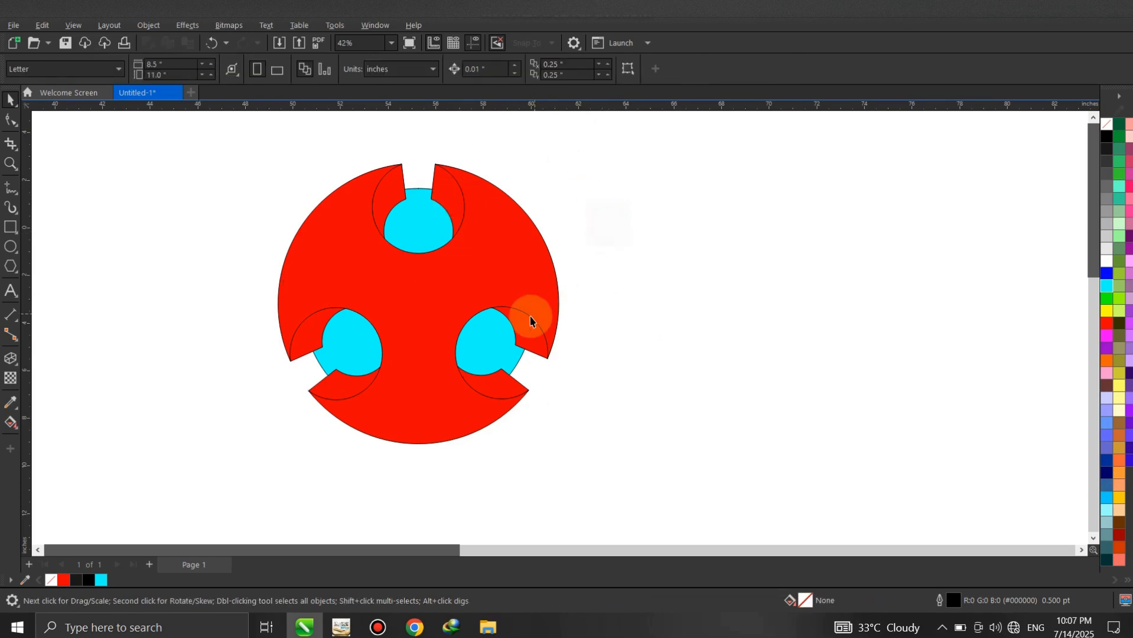
# - Weld the two side pieces around each of the three openings into a single curve
pyautogui.scroll(1, 460, 312)
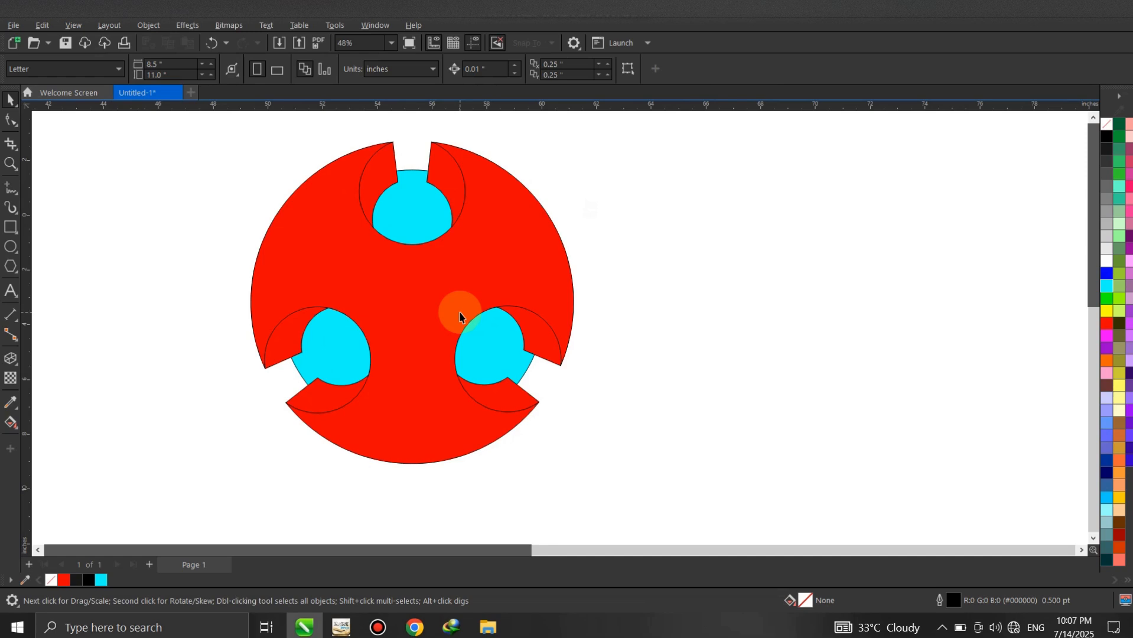
pyautogui.click(542, 333)
pyautogui.keyDown('shift'); pyautogui.click(505, 396); pyautogui.keyUp('shift')
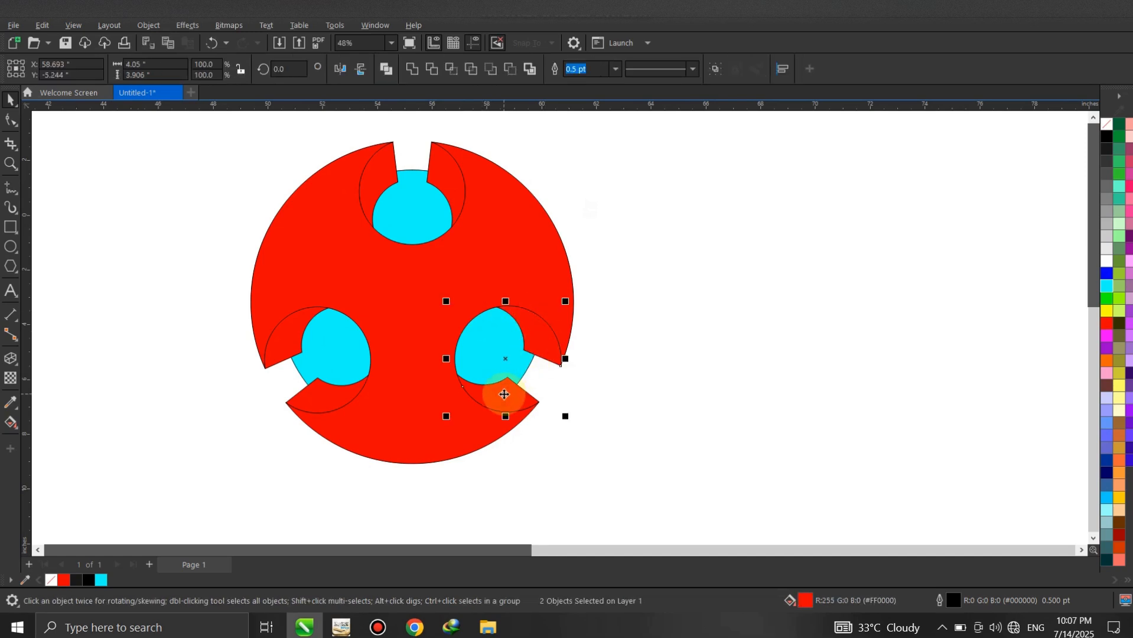
pyautogui.click(456, 172)
pyautogui.keyDown('shift'); pyautogui.click(381, 177); pyautogui.keyUp('shift')
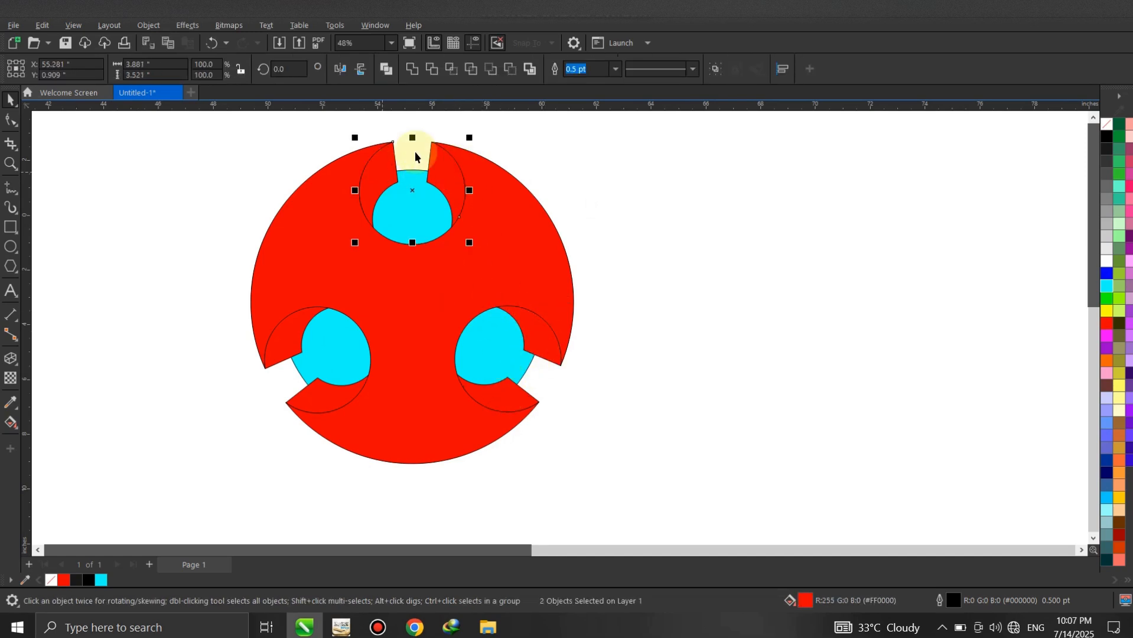
pyautogui.click(419, 70)
pyautogui.click(291, 314)
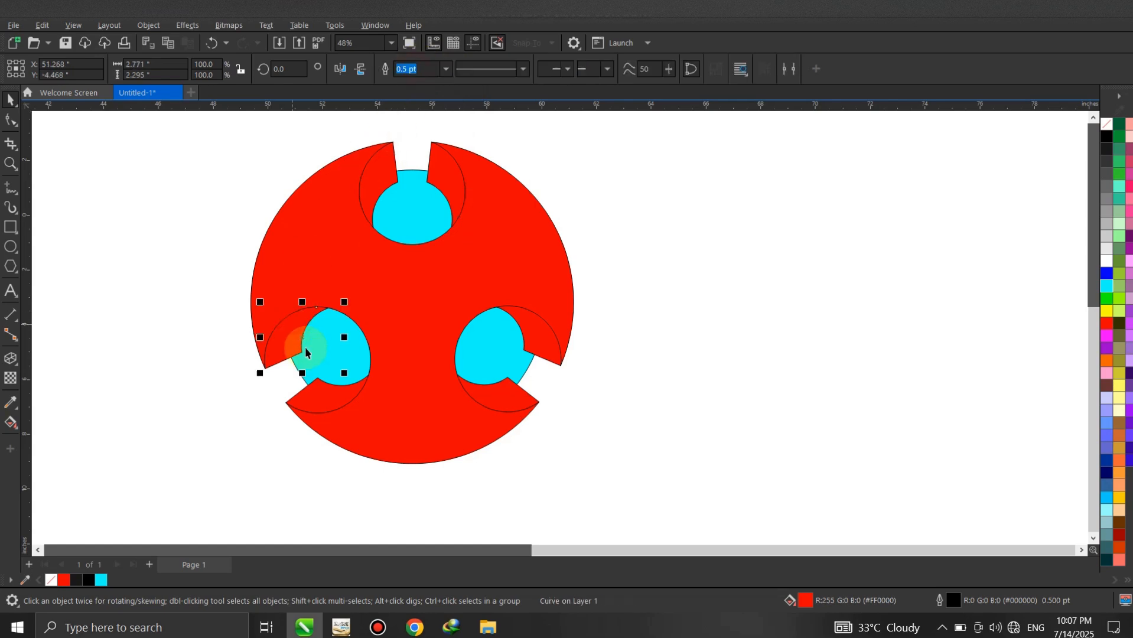
pyautogui.keyDown('shift'); pyautogui.click(321, 405); pyautogui.keyUp('shift')
pyautogui.click(413, 70)
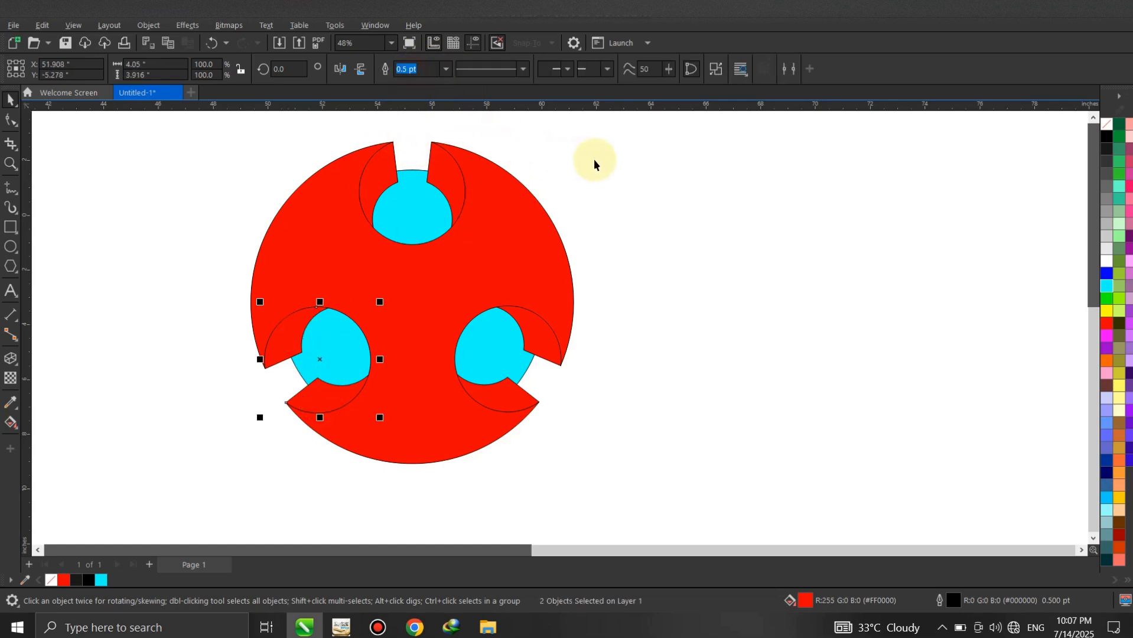
# - Apply a linear fountain fill from red at the outer gap to black inward on the side faces of the lower-right opening
pyautogui.click(541, 332)
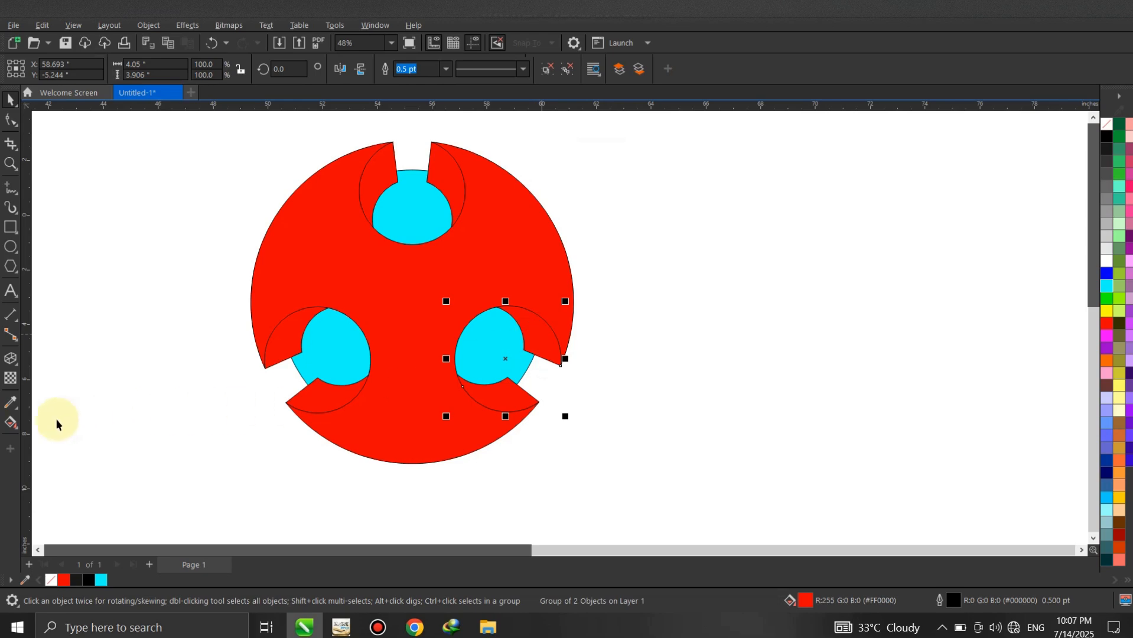
pyautogui.click(16, 433)
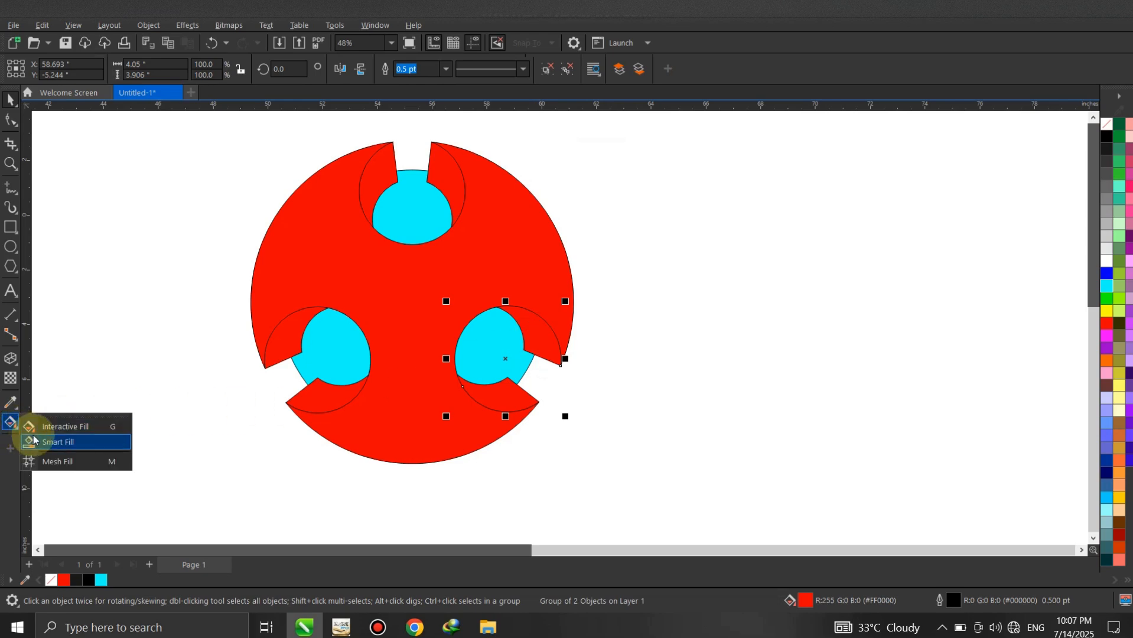
pyautogui.click(36, 425)
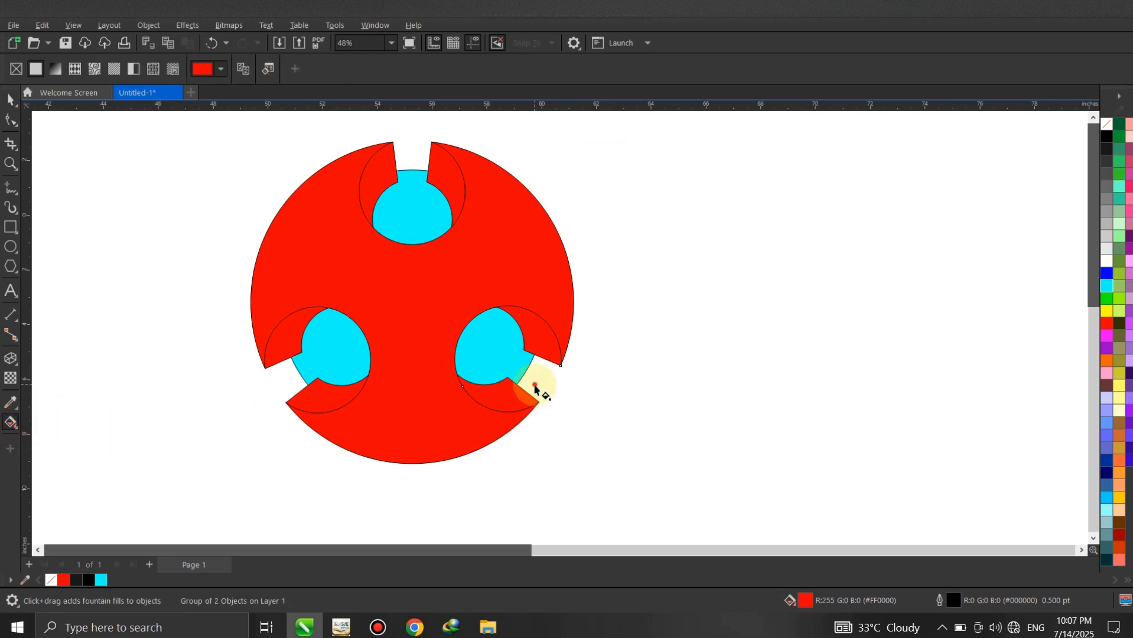
pyautogui.moveTo(535, 387); pyautogui.dragTo(485, 341)
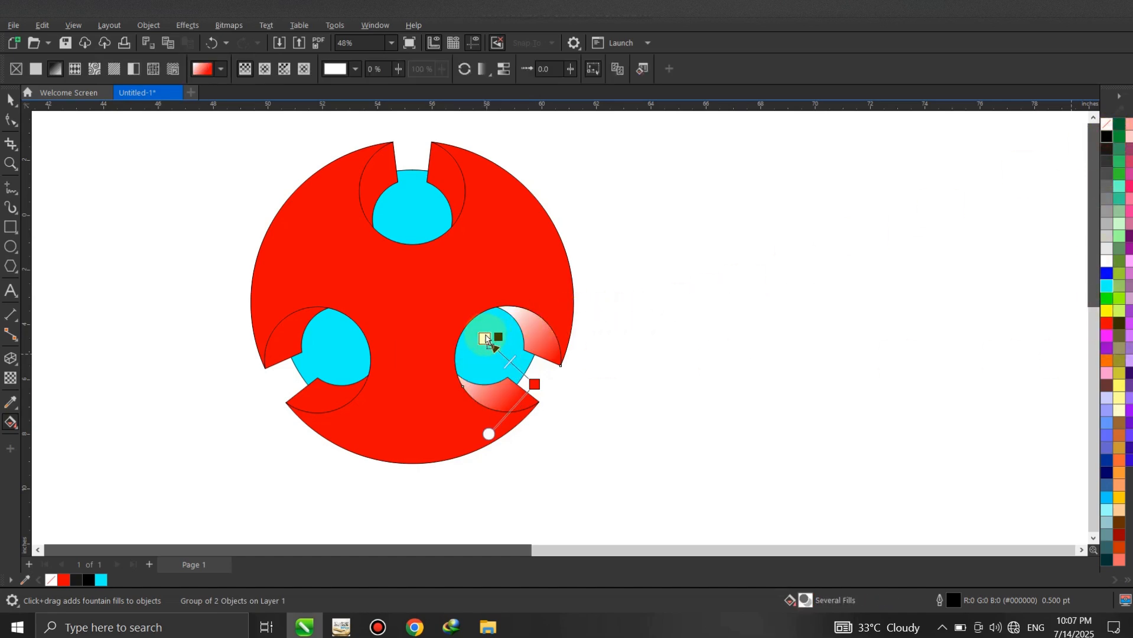
pyautogui.moveTo(485, 340); pyautogui.dragTo(484, 340)
pyautogui.moveTo(533, 387); pyautogui.dragTo(544, 391)
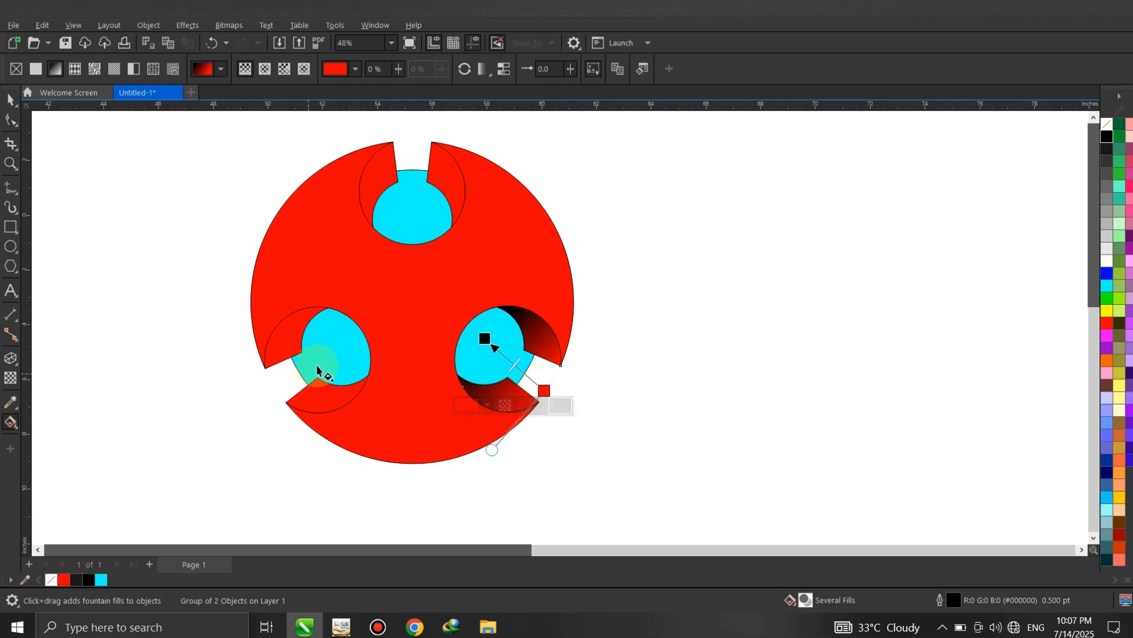
# - Give the side faces of the lower-left opening a red-to-black linear fountain fill, with red at the outer gap
pyautogui.click(304, 393)
pyautogui.moveTo(312, 371); pyautogui.dragTo(336, 345)
pyautogui.moveTo(595, 276); pyautogui.dragTo(336, 345)
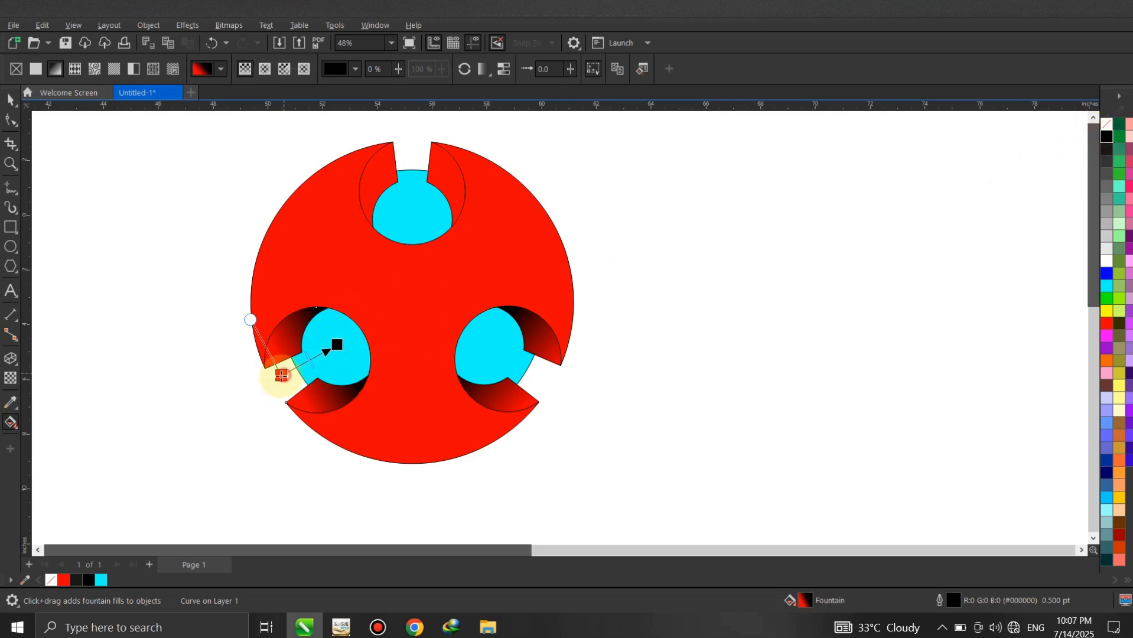
pyautogui.moveTo(281, 375); pyautogui.dragTo(277, 380)
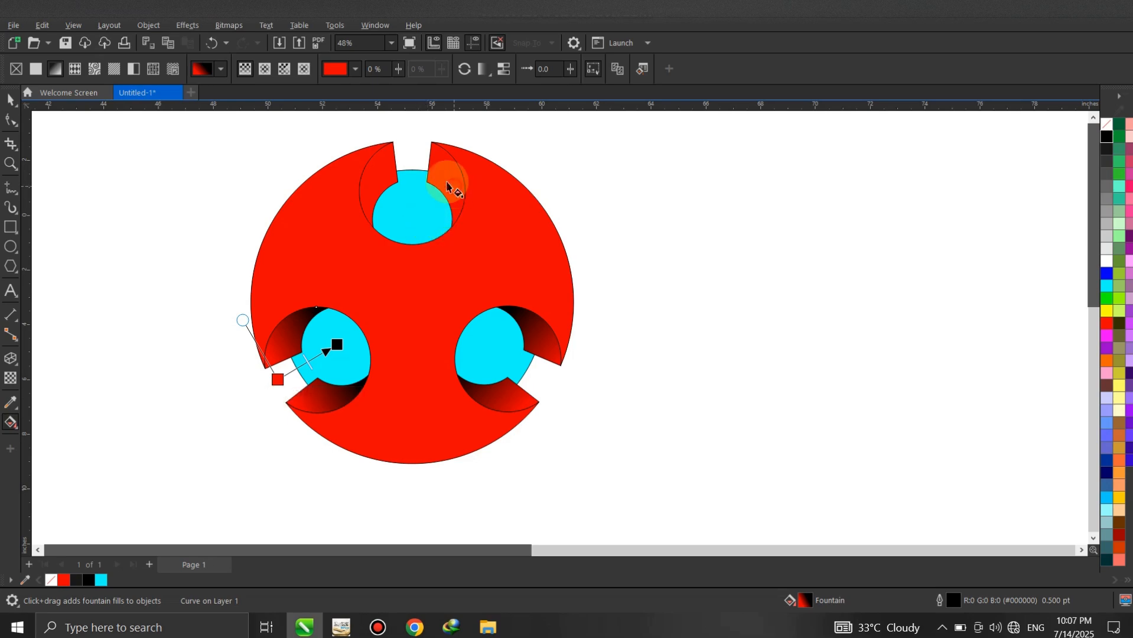
# - Fill the side faces of the upper opening with a vertical fountain fill from red at the outer gap to black inward
pyautogui.moveTo(418, 157); pyautogui.dragTo(413, 212)
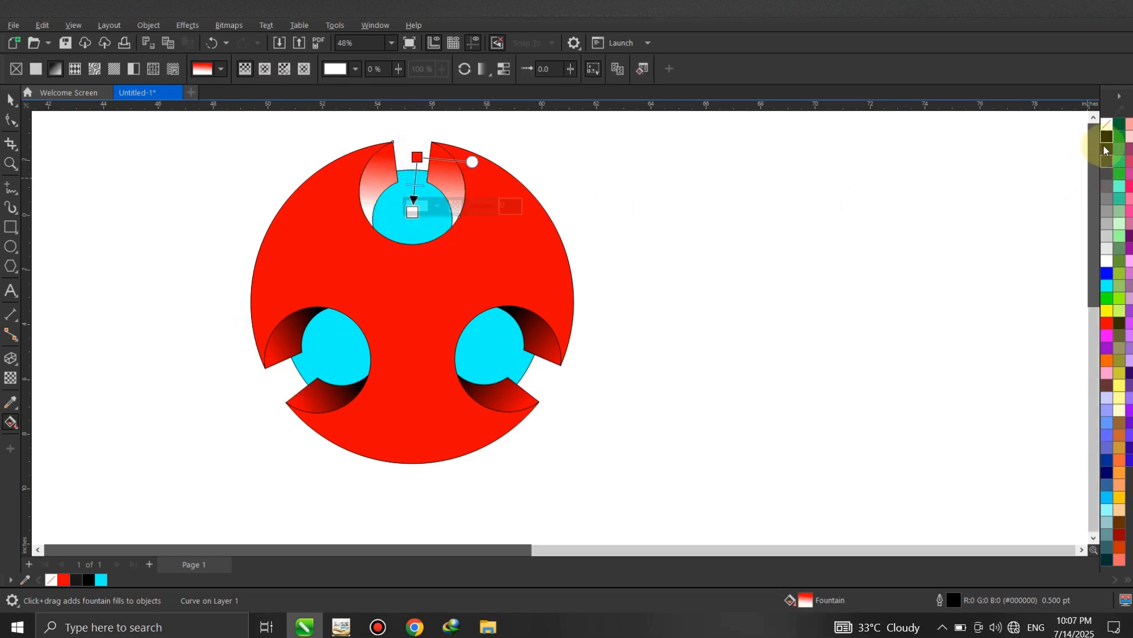
pyautogui.moveTo(1106, 142); pyautogui.dragTo(412, 216)
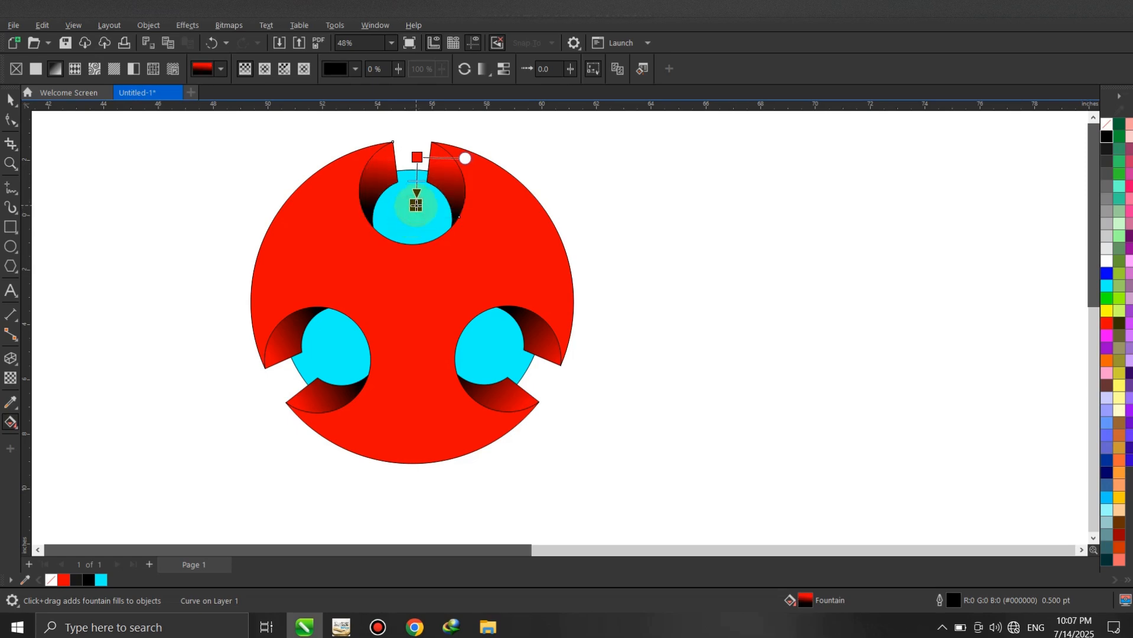
pyautogui.click(416, 155)
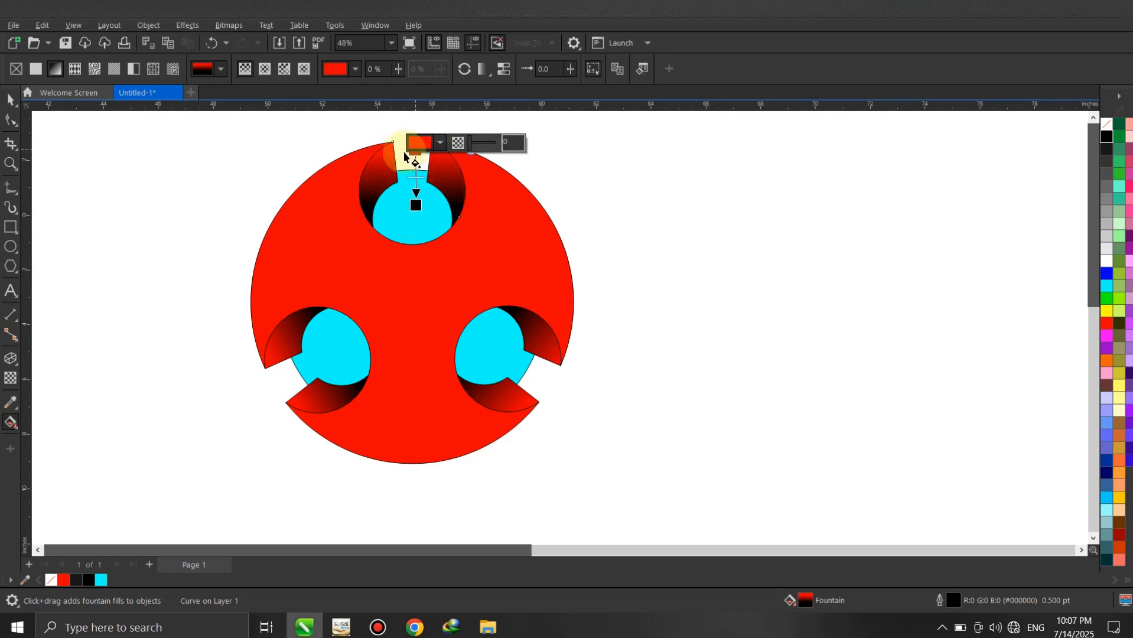
pyautogui.click(12, 98)
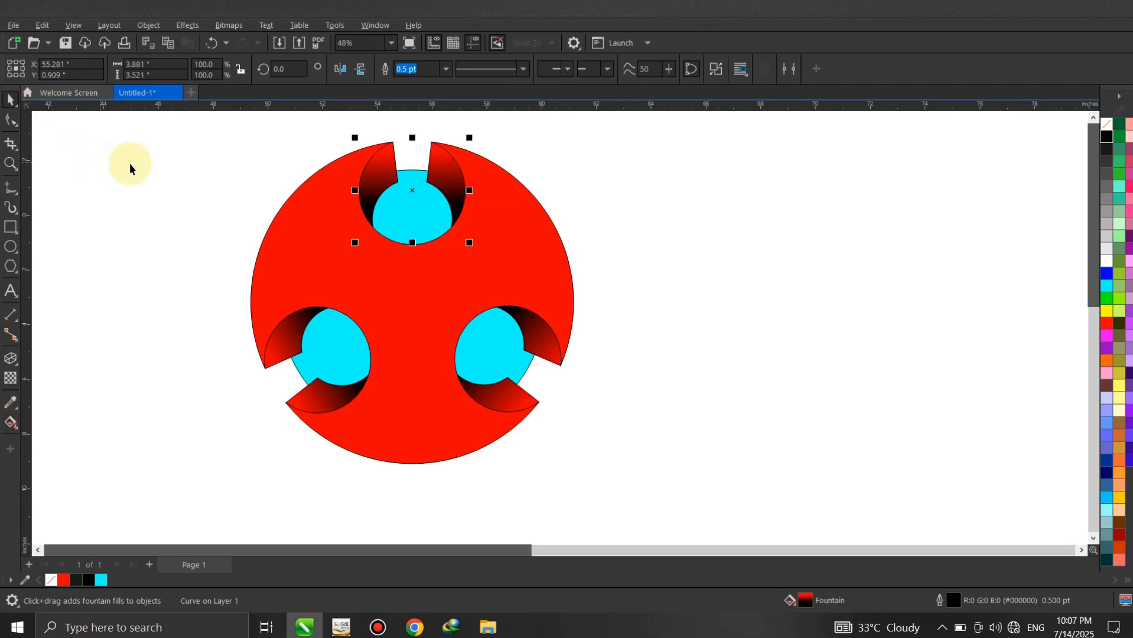
pyautogui.click(130, 163)
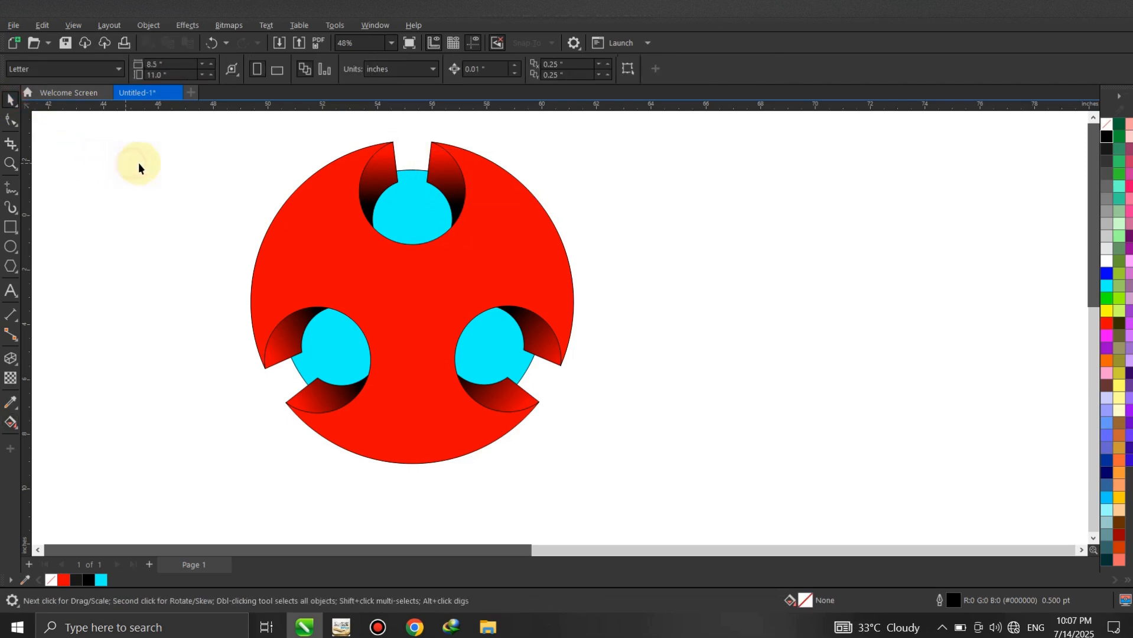
# - Place a copy of the cyan circle beside the logo and remove the copy's fill, keeping its outline
pyautogui.click(410, 173)
pyautogui.moveTo(414, 306); pyautogui.dragTo(733, 314)
pyautogui.click(972, 246)
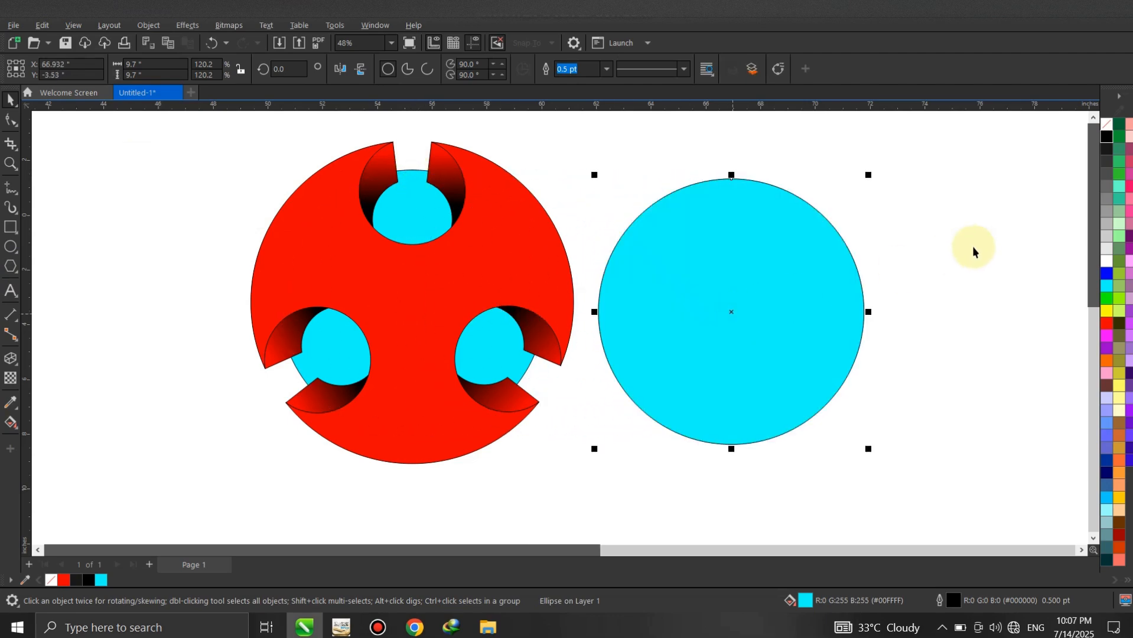
pyautogui.click(847, 253)
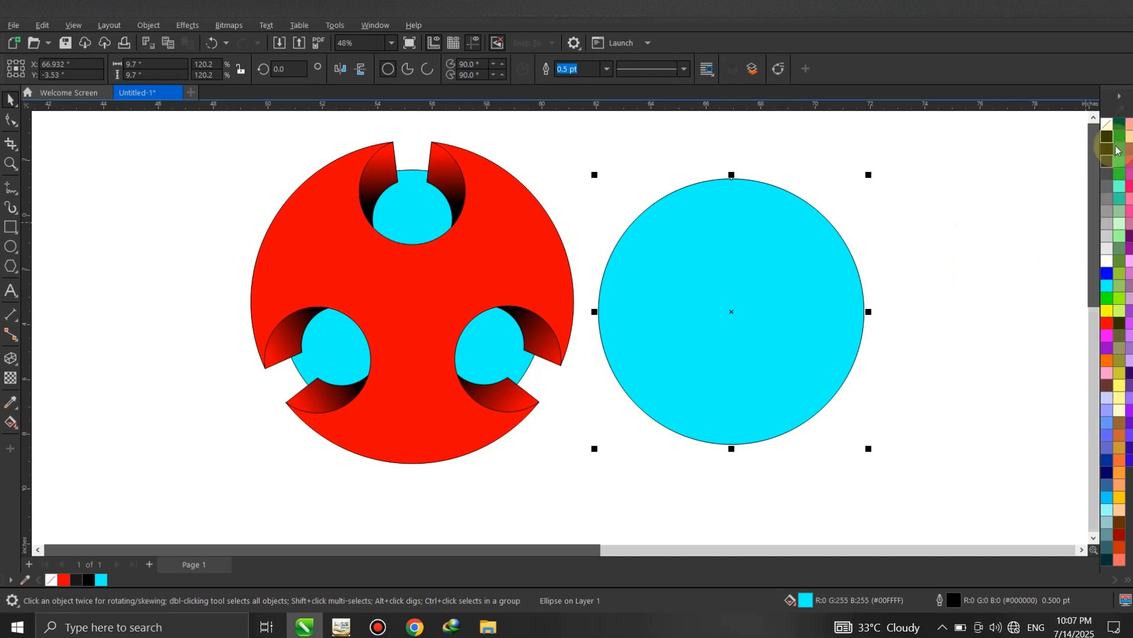
pyautogui.click(1108, 123)
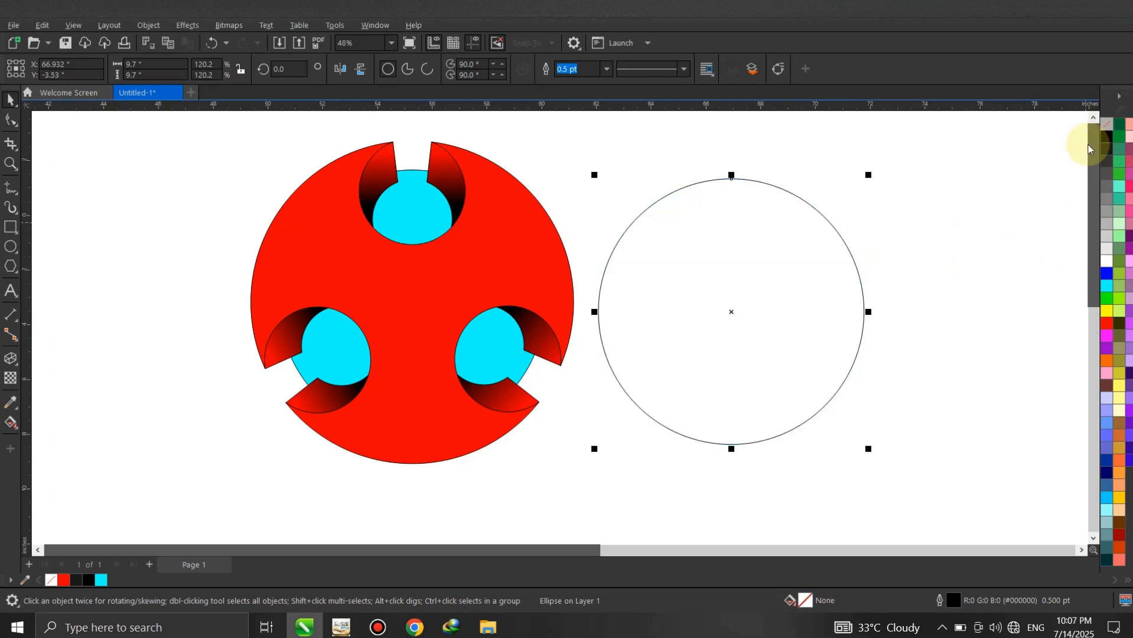
pyautogui.click(1014, 207)
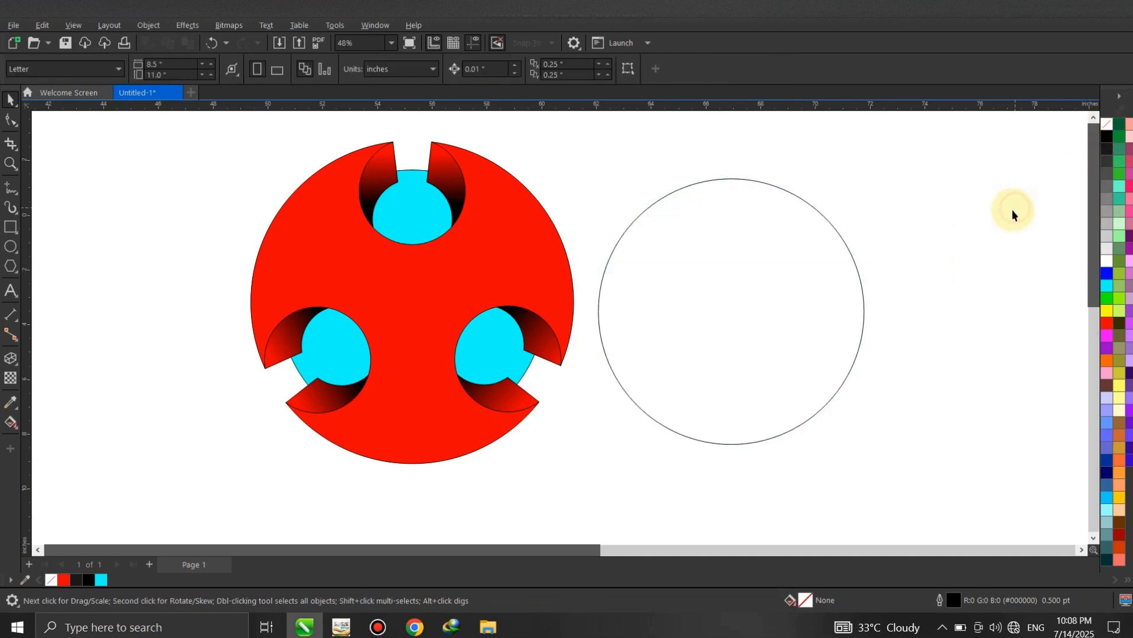
# - Add a drop shadow to the unfilled circle from its upper edge to its lower edge with the feathering direction set to Outside
pyautogui.click(785, 195)
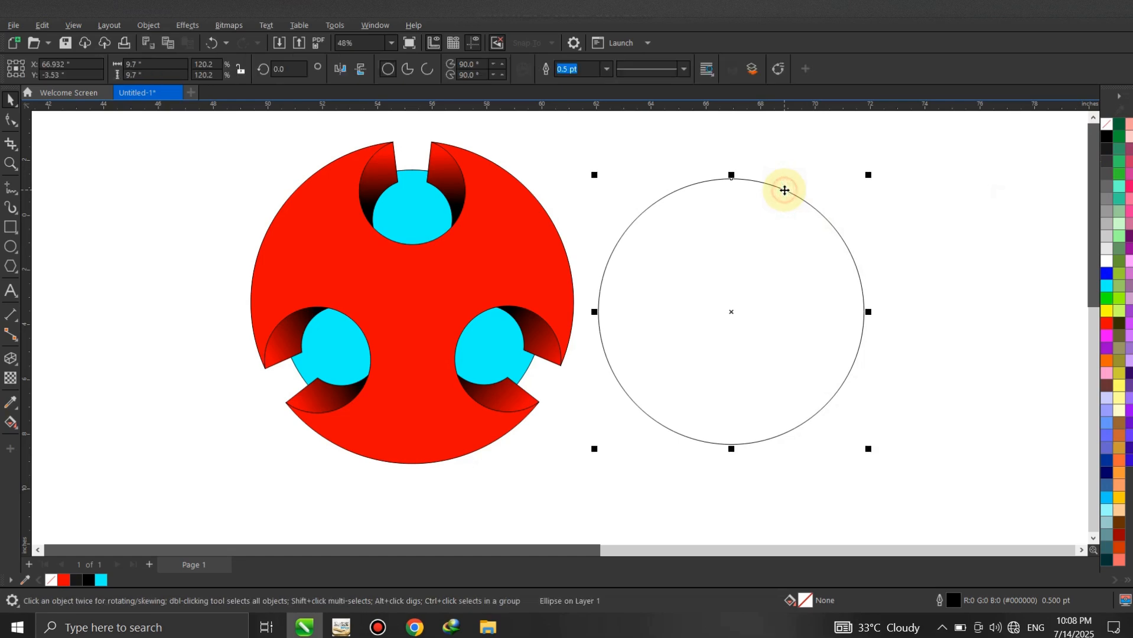
pyautogui.click(13, 426)
pyautogui.click(16, 366)
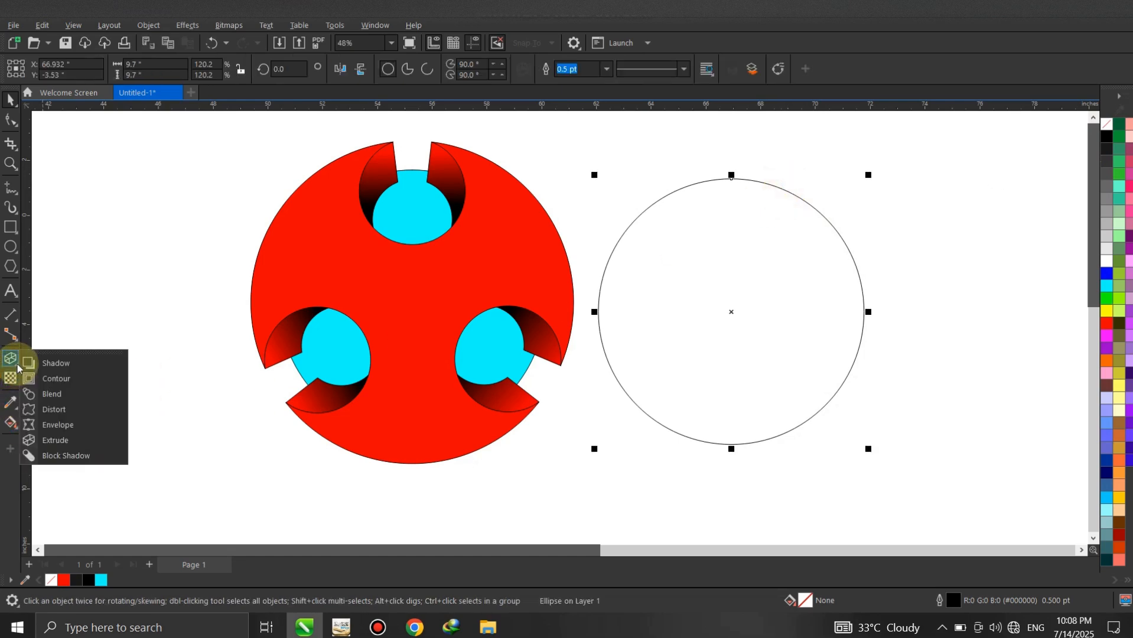
pyautogui.click(28, 364)
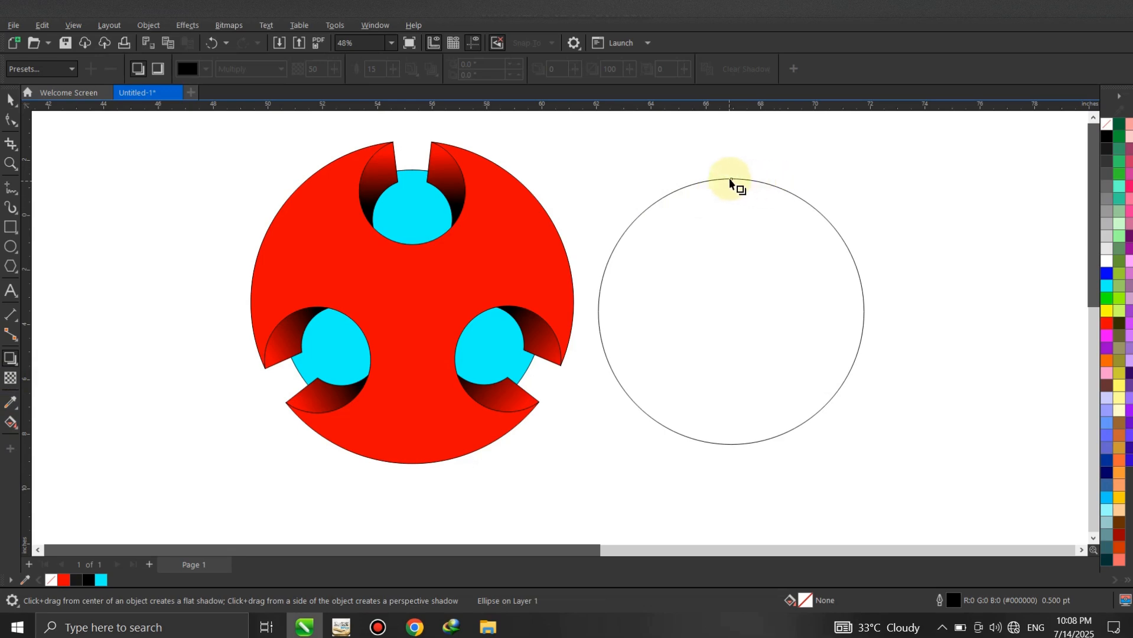
pyautogui.moveTo(731, 178); pyautogui.dragTo(731, 446)
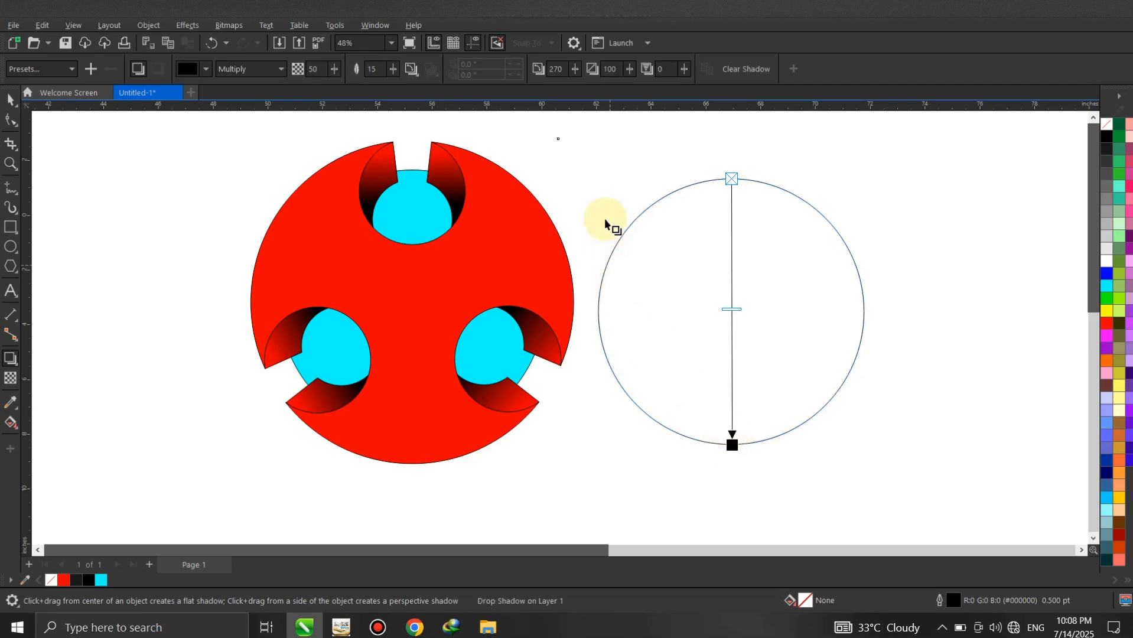
pyautogui.click(412, 69)
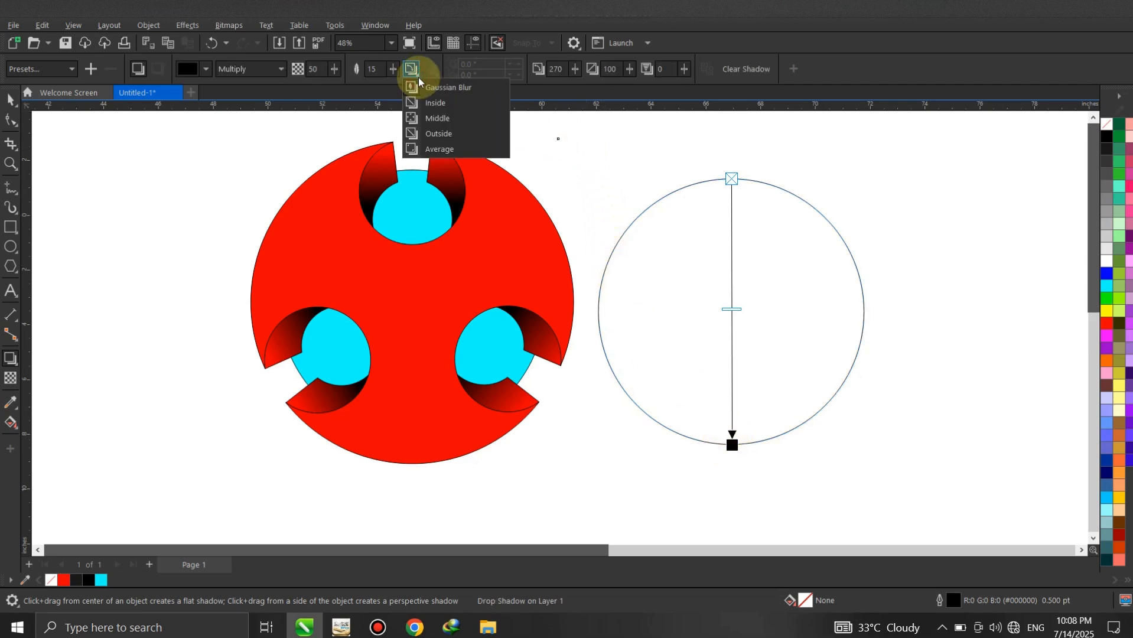
pyautogui.click(442, 135)
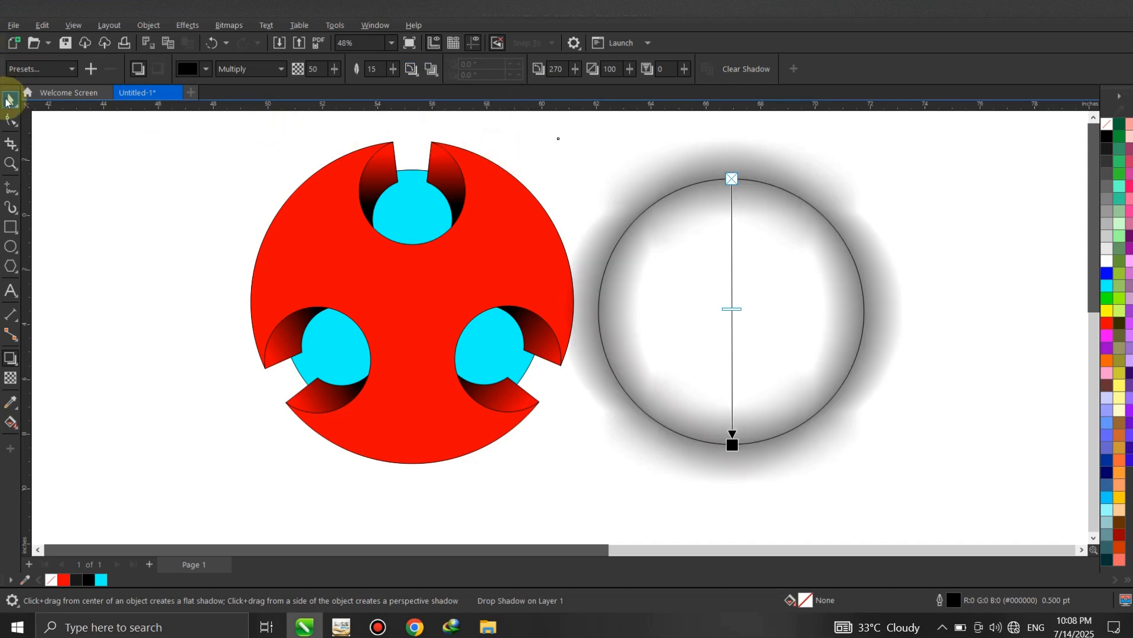
# - Break the drop shadow apart from the unfilled circle
pyautogui.click(6, 102)
pyautogui.click(973, 171)
pyautogui.click(784, 180)
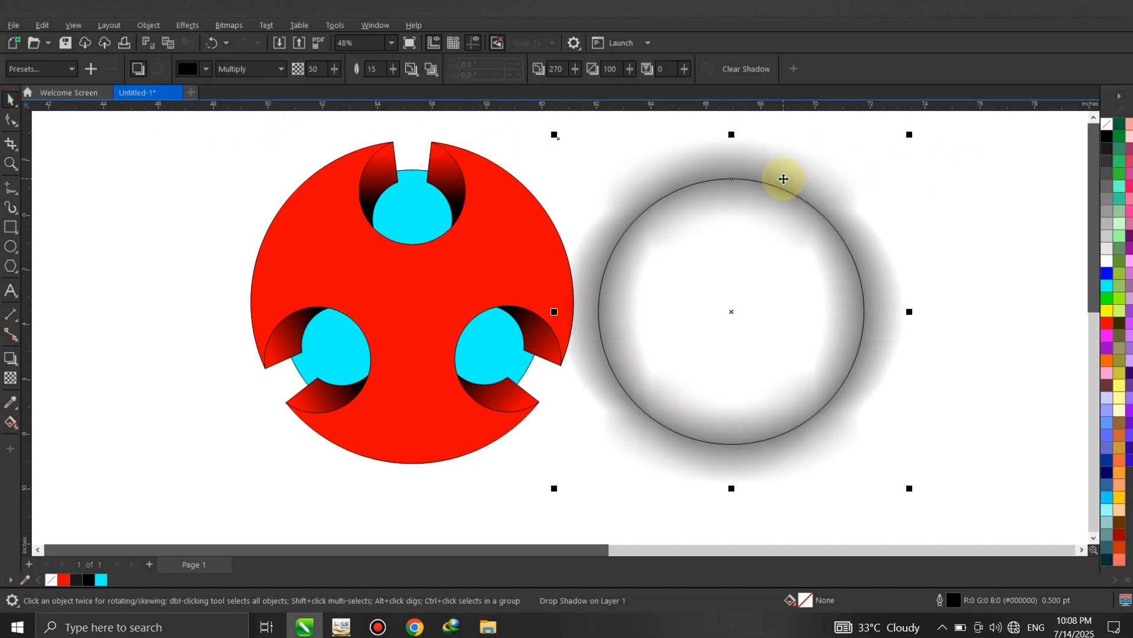
pyautogui.click(149, 25)
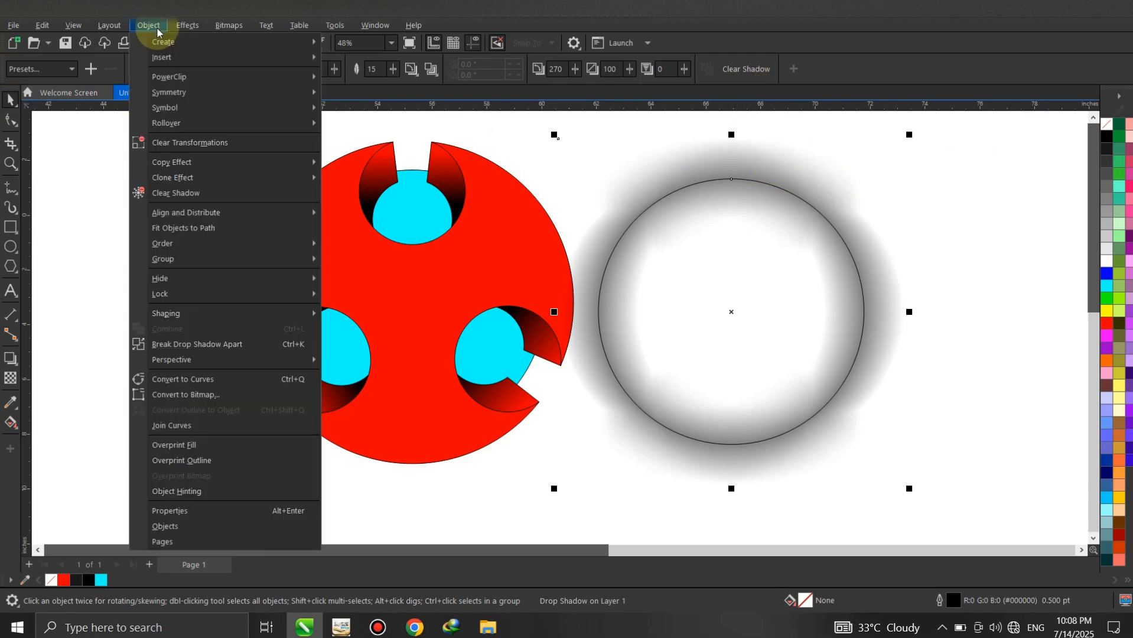
pyautogui.click(181, 344)
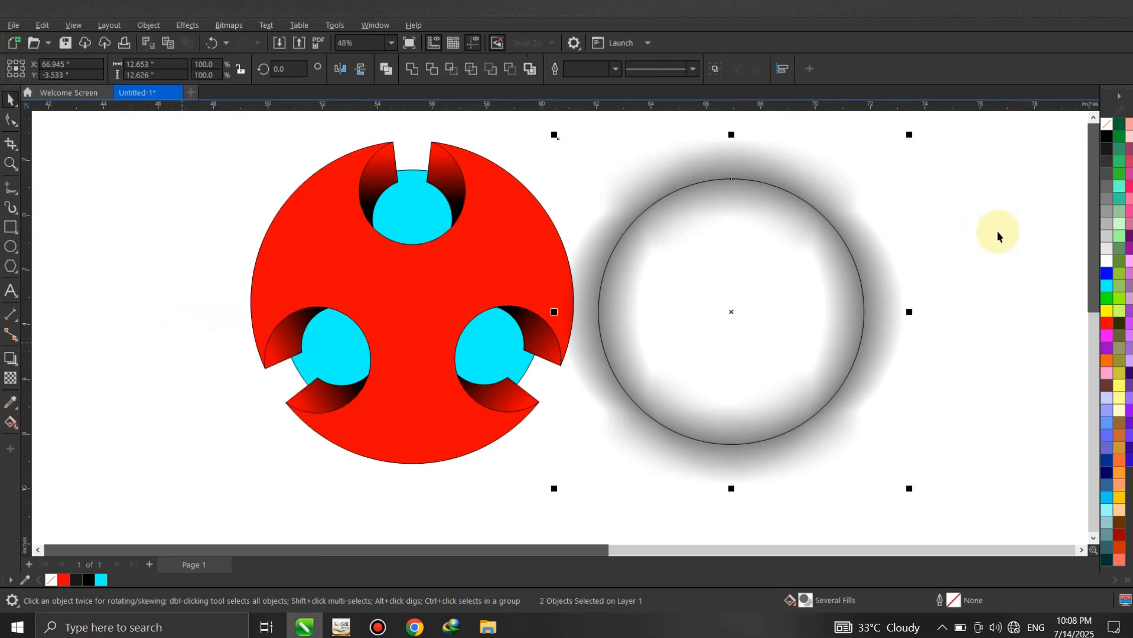
# - PowerClip the separated shadow inside the unfilled circle
pyautogui.scroll(3, 751, 162)
pyautogui.rightClick(696, 160)
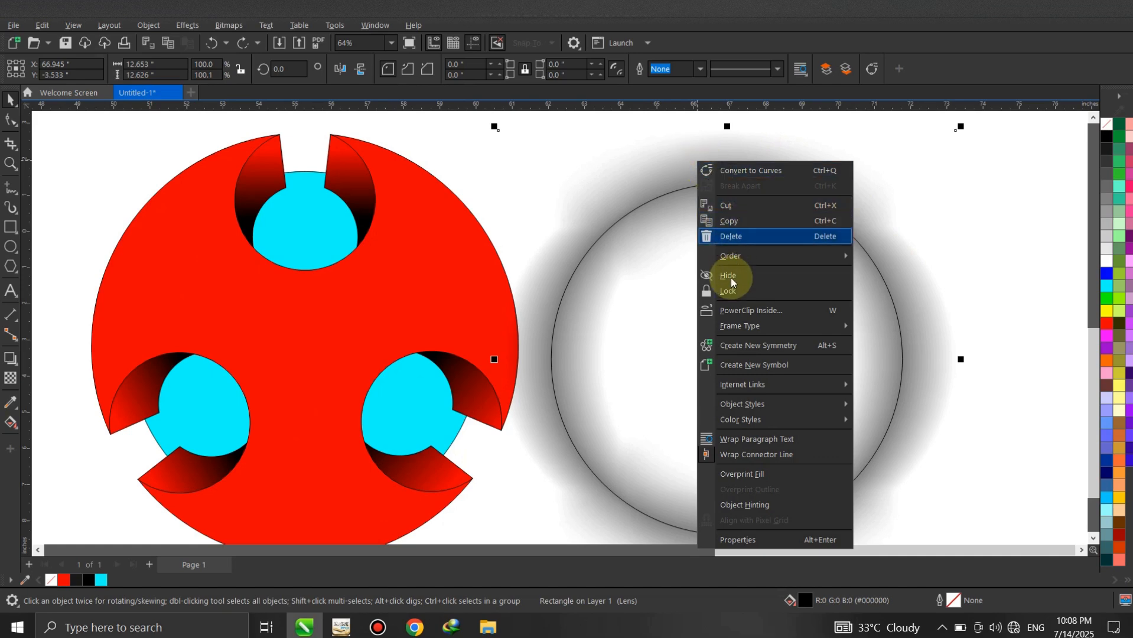
pyautogui.click(732, 307)
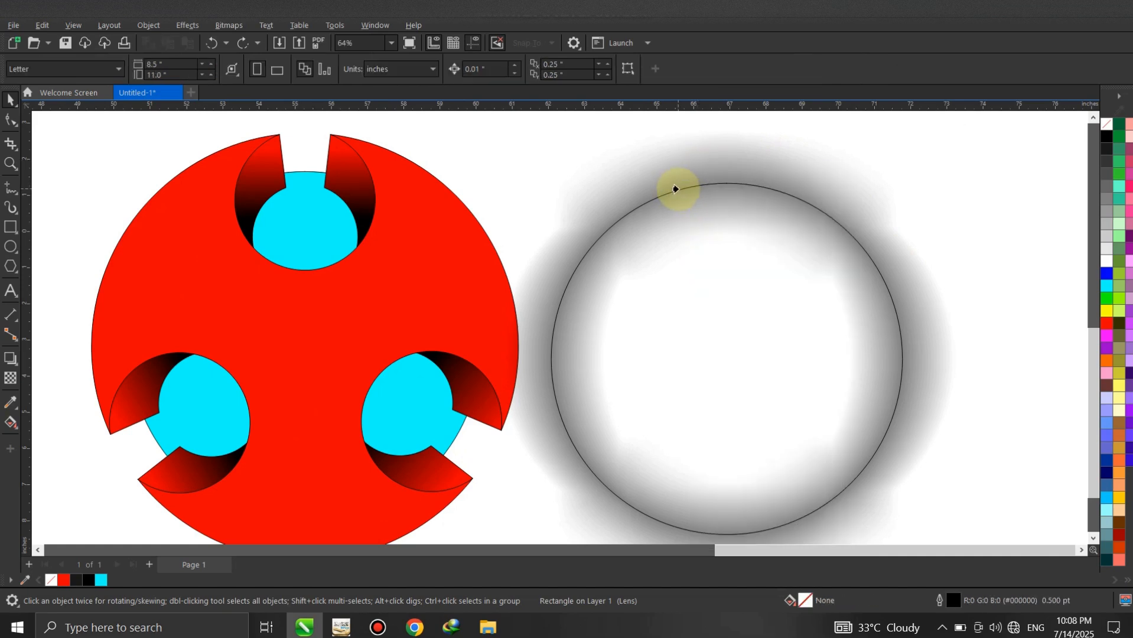
pyautogui.click(675, 189)
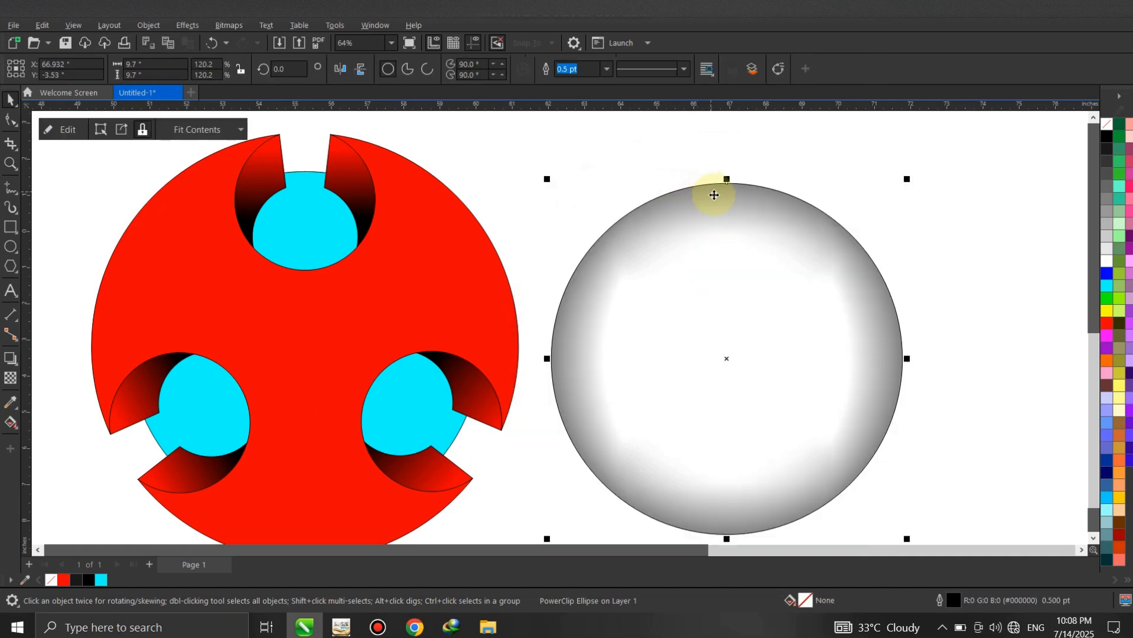
pyautogui.scroll(-1, 715, 195)
pyautogui.scroll(-1, 715, 196)
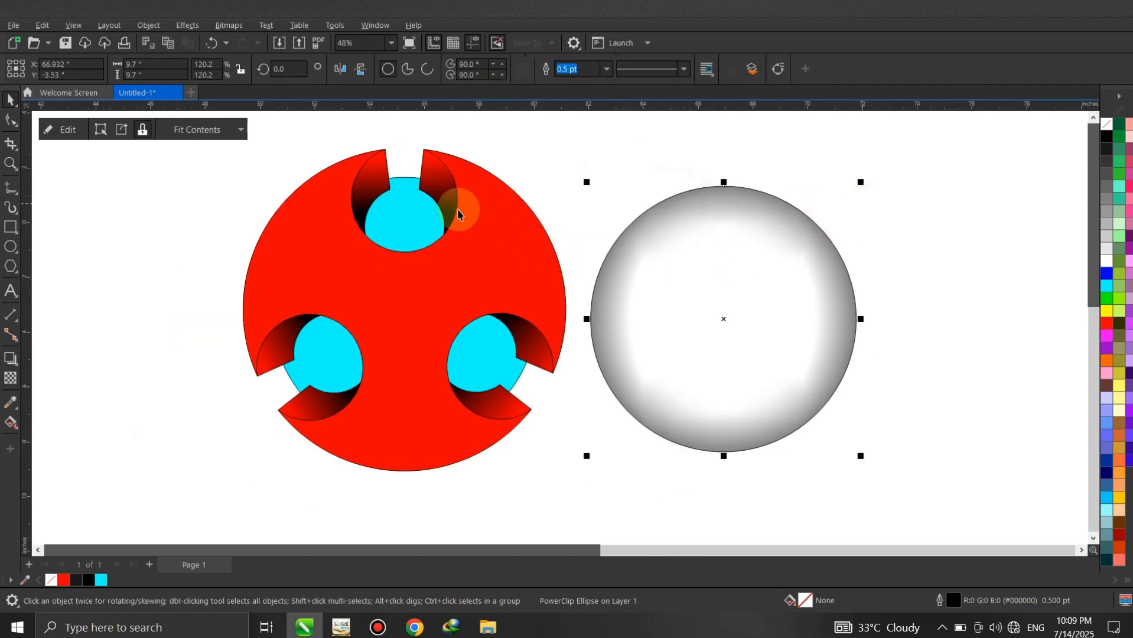
# - Align the shaded circle's horizontal and vertical centres with the cyan circle
pyautogui.keyDown('shift'); pyautogui.click(401, 214); pyautogui.keyUp('shift')
pyautogui.press('c')
pyautogui.press('e')
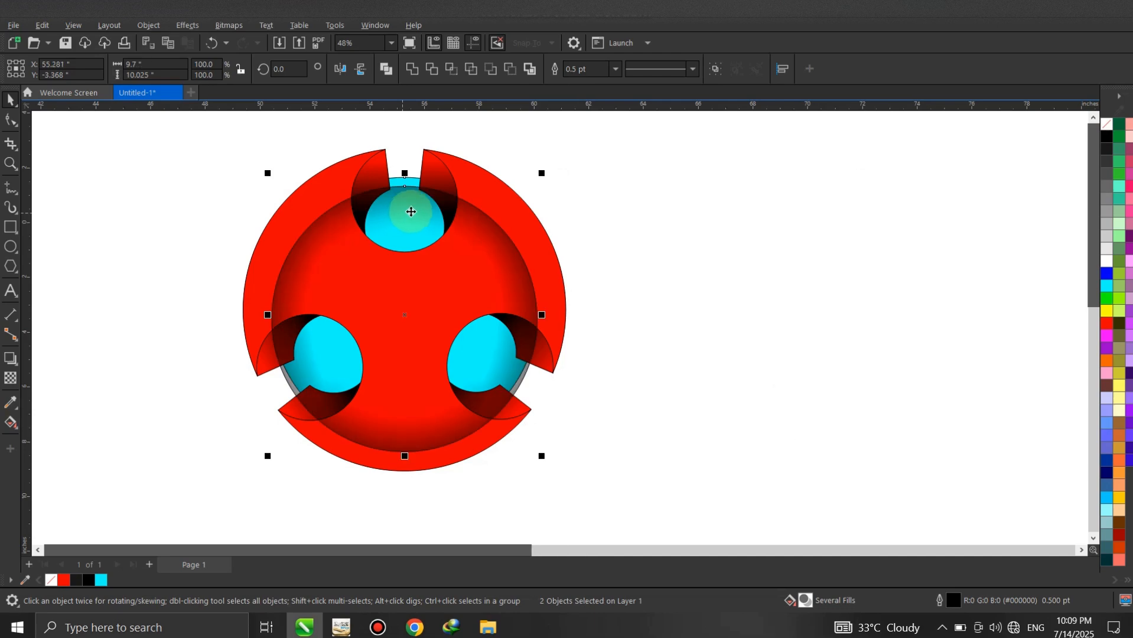
pyautogui.click(630, 188)
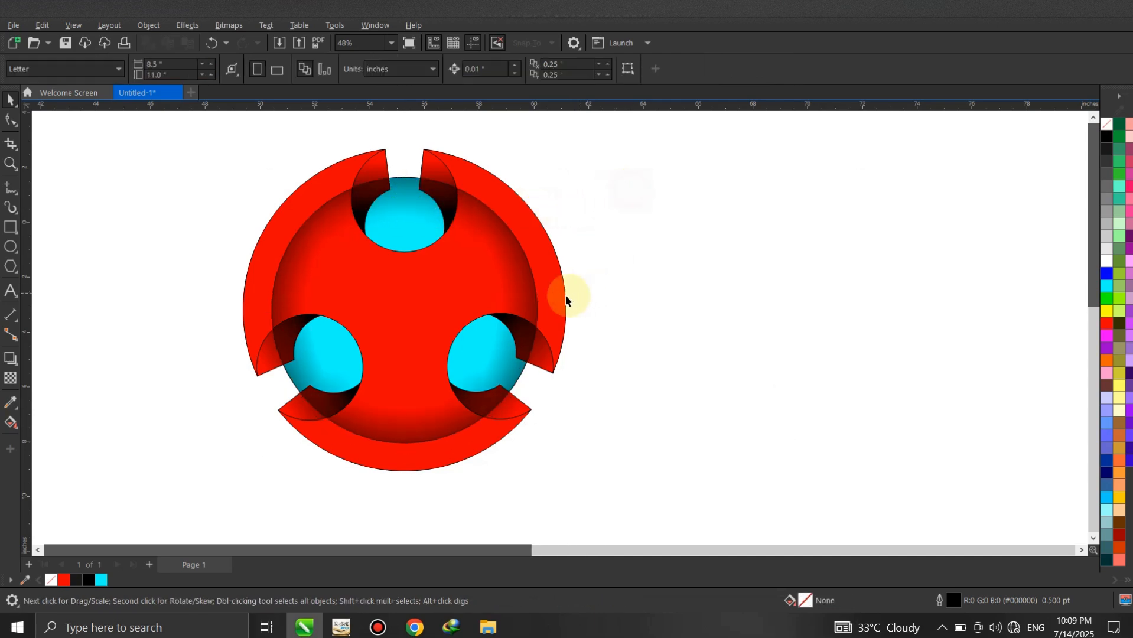
# - Send the shaded circle to the back and move it together with the cyan circle out beside the red shape
pyautogui.click(404, 203)
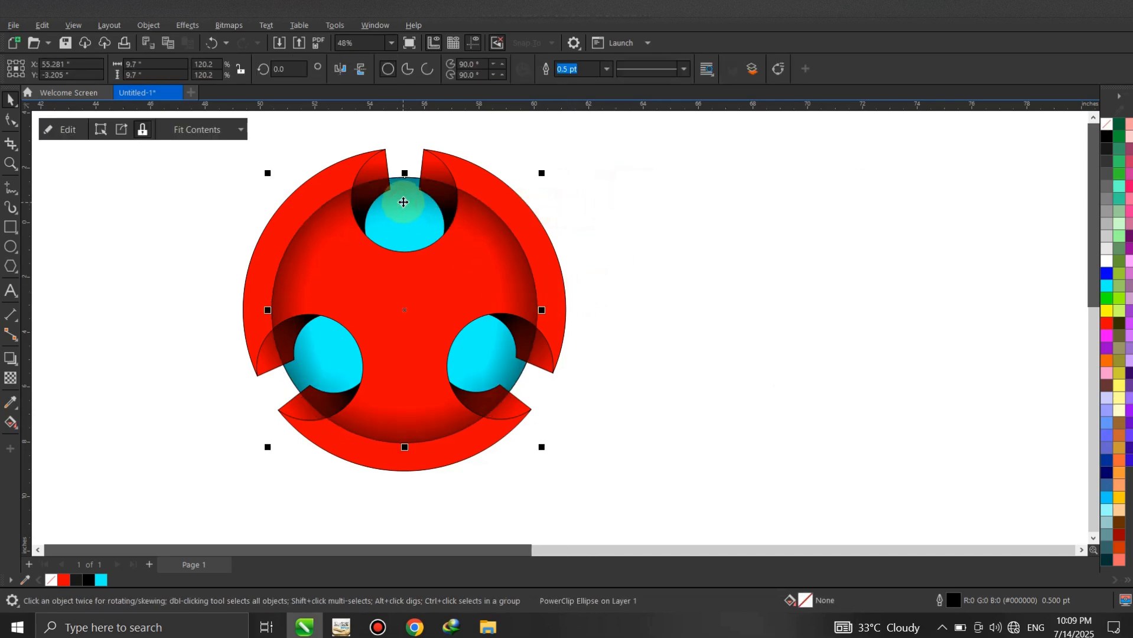
pyautogui.hotkey('shift', 'pagedown')
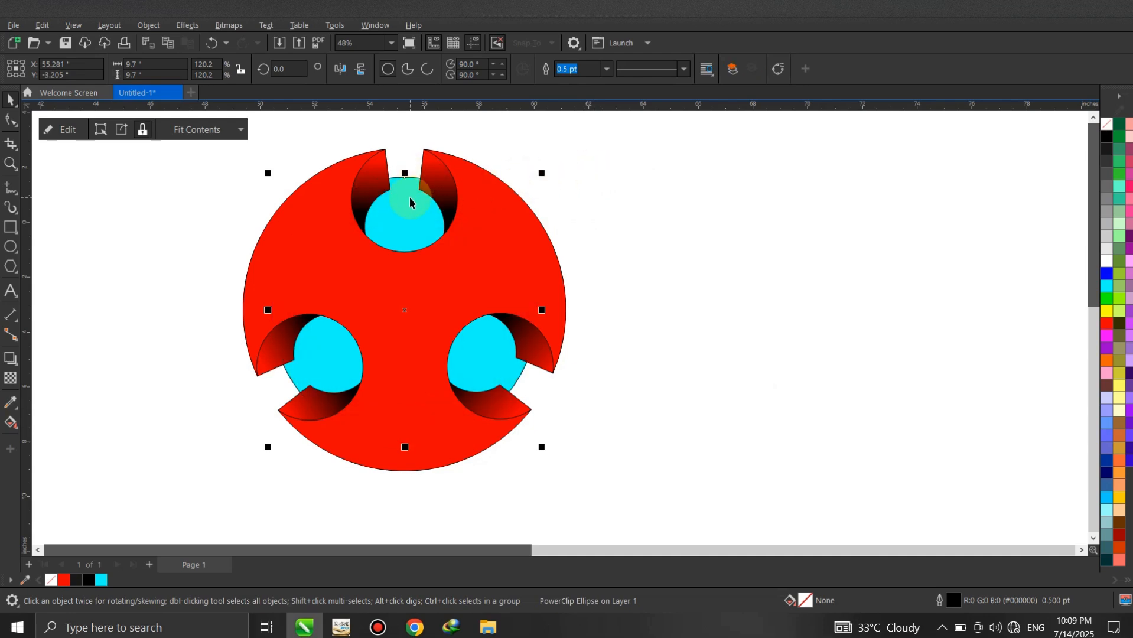
pyautogui.keyDown('shift'); pyautogui.click(425, 204); pyautogui.keyUp('shift')
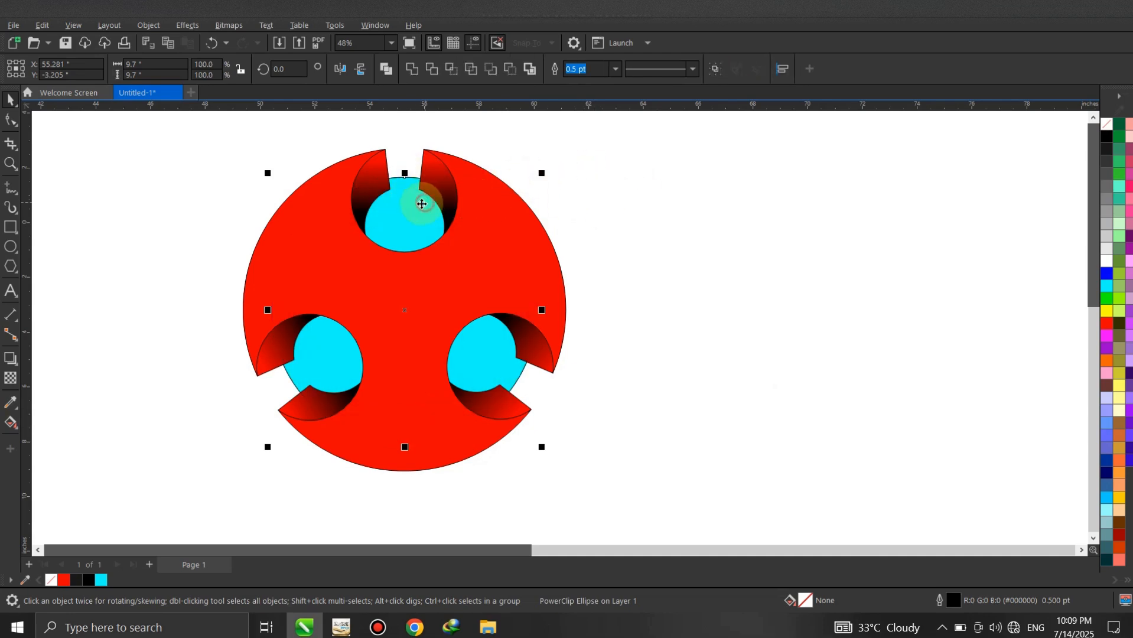
pyautogui.moveTo(421, 204); pyautogui.dragTo(748, 217)
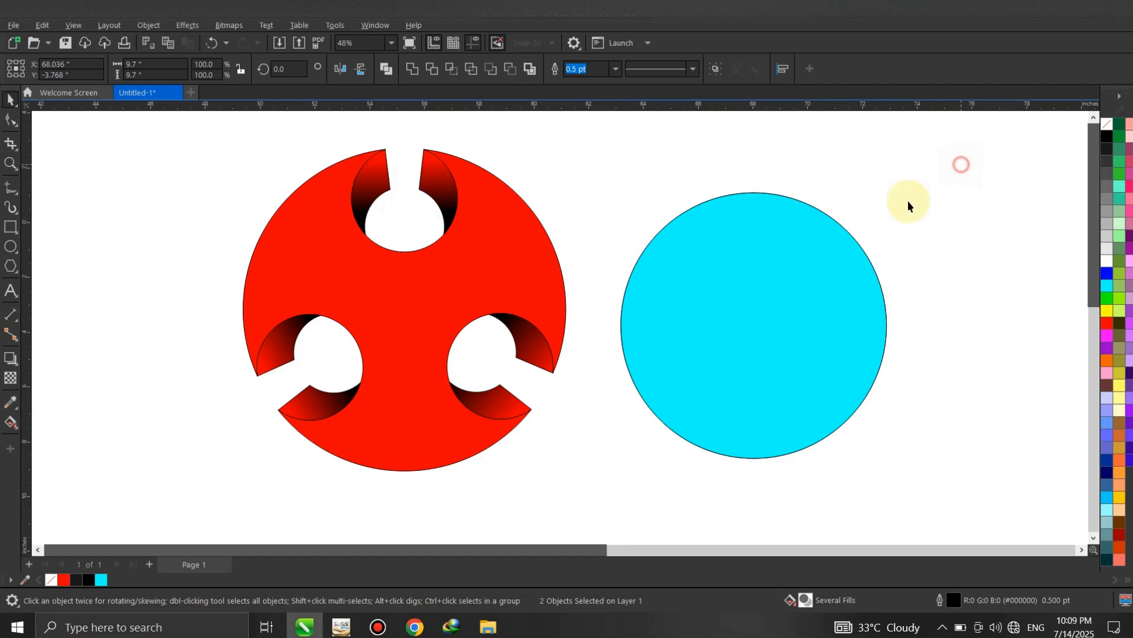
# - Move the cyan circle off the shaded circle so the two stand side by side
pyautogui.click(800, 250)
pyautogui.moveTo(767, 280); pyautogui.dragTo(867, 280)
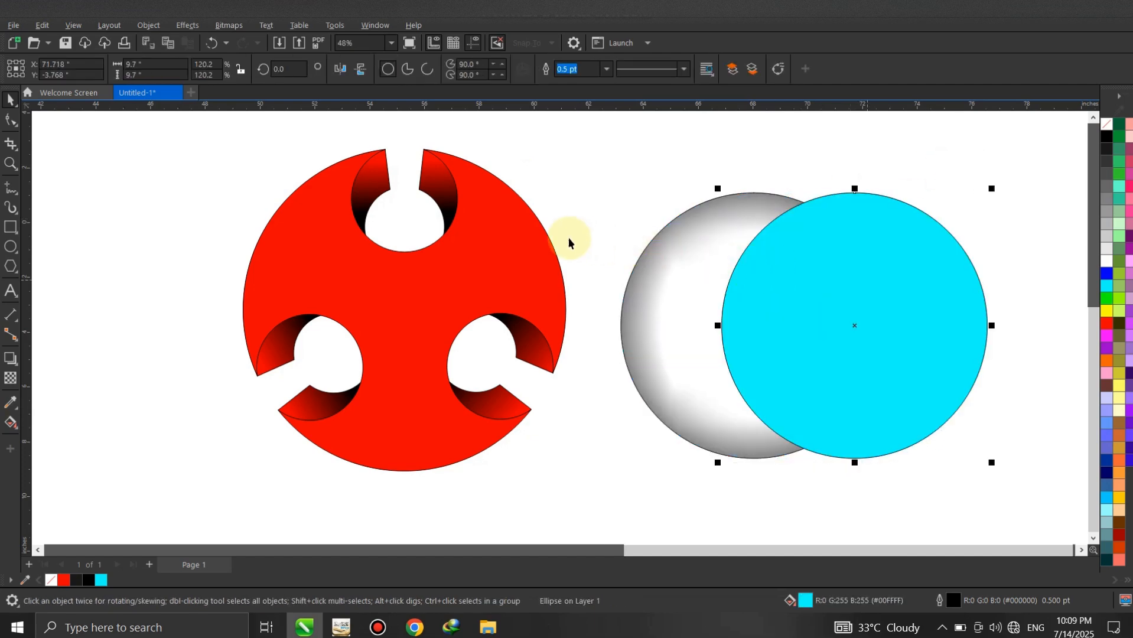
pyautogui.scroll(-1, 560, 237)
pyautogui.moveTo(790, 270); pyautogui.dragTo(928, 270)
pyautogui.click(753, 254)
pyautogui.click(734, 115)
# - PowerClip the shaded circle inside the cyan circle
pyautogui.click(702, 233)
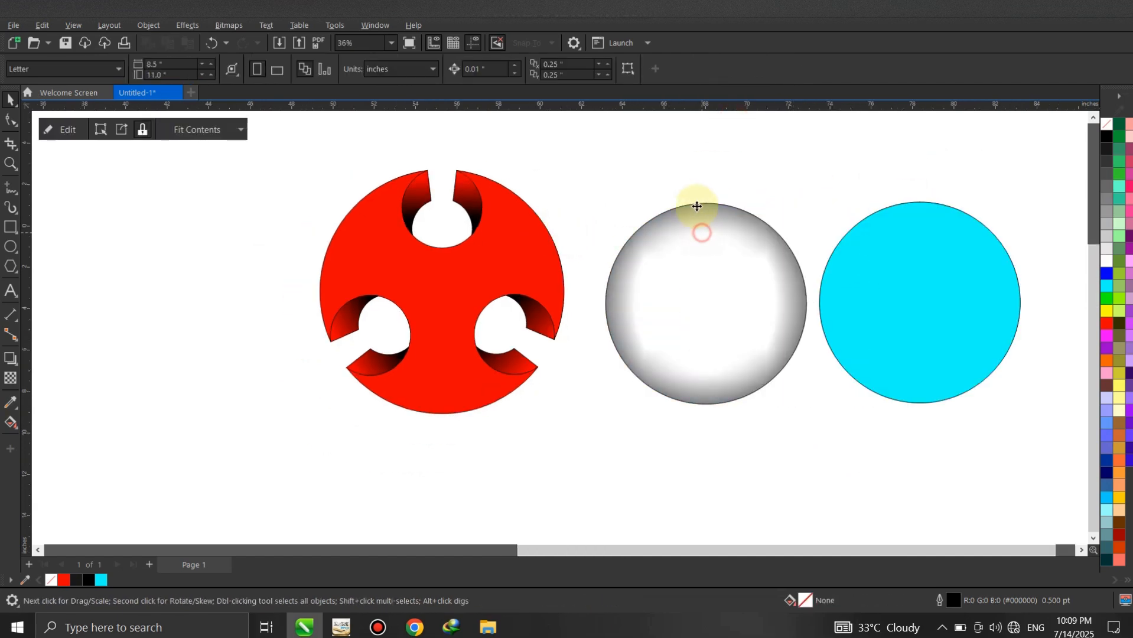
pyautogui.rightClick(710, 302)
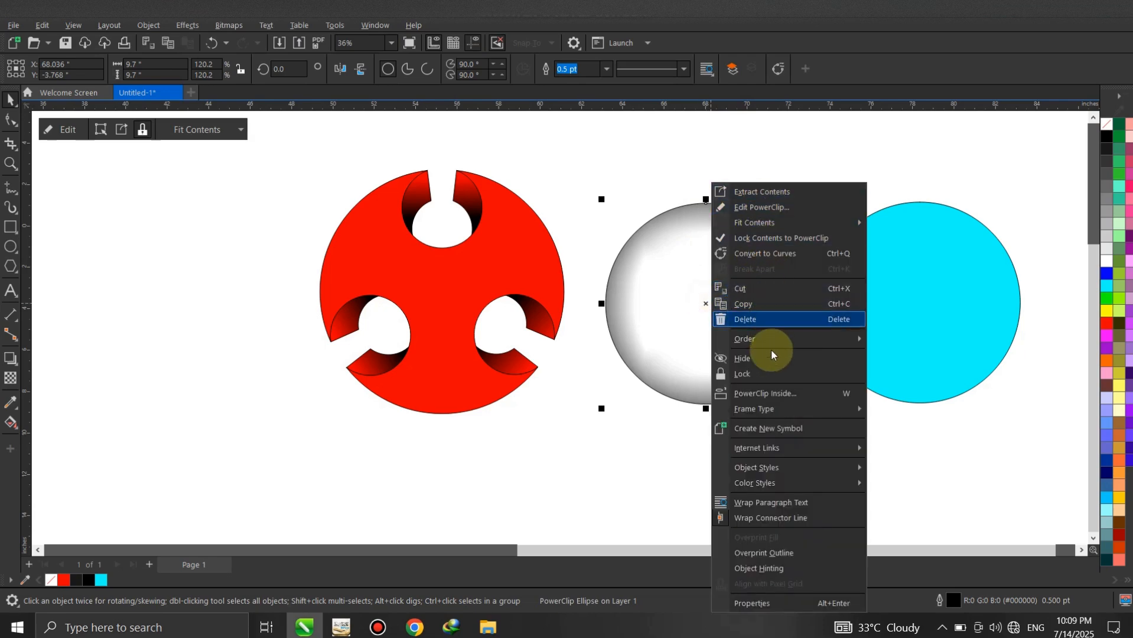
pyautogui.click(774, 394)
pyautogui.click(893, 319)
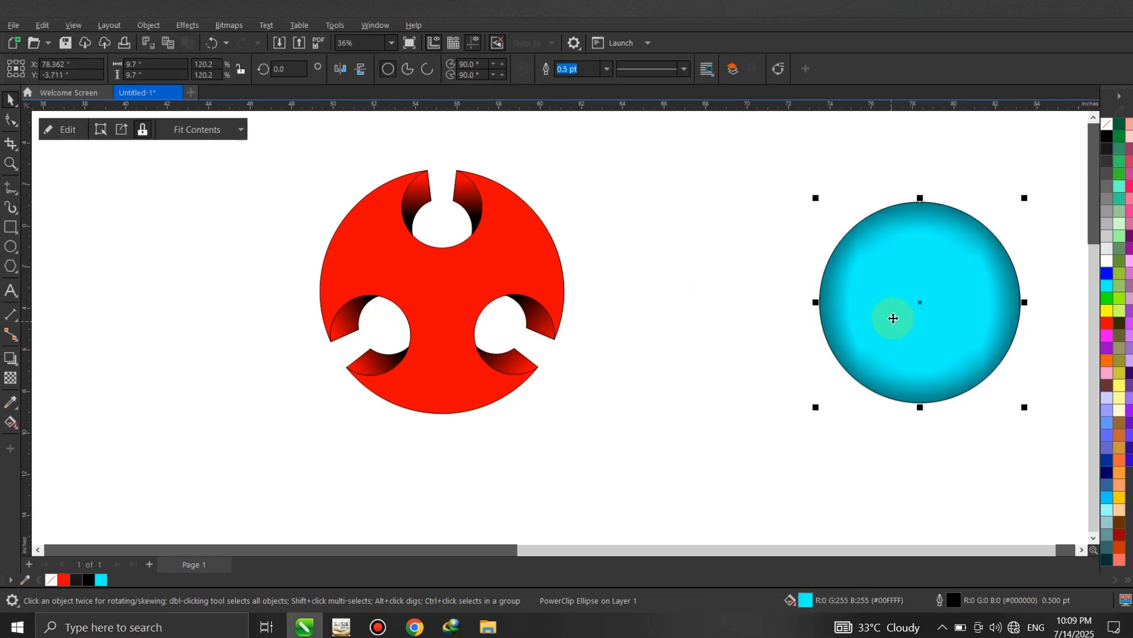
# - Align the shaded cyan circle's horizontal and vertical centres with the red cut-out shape
pyautogui.keyDown('shift'); pyautogui.click(507, 246); pyautogui.keyUp('shift')
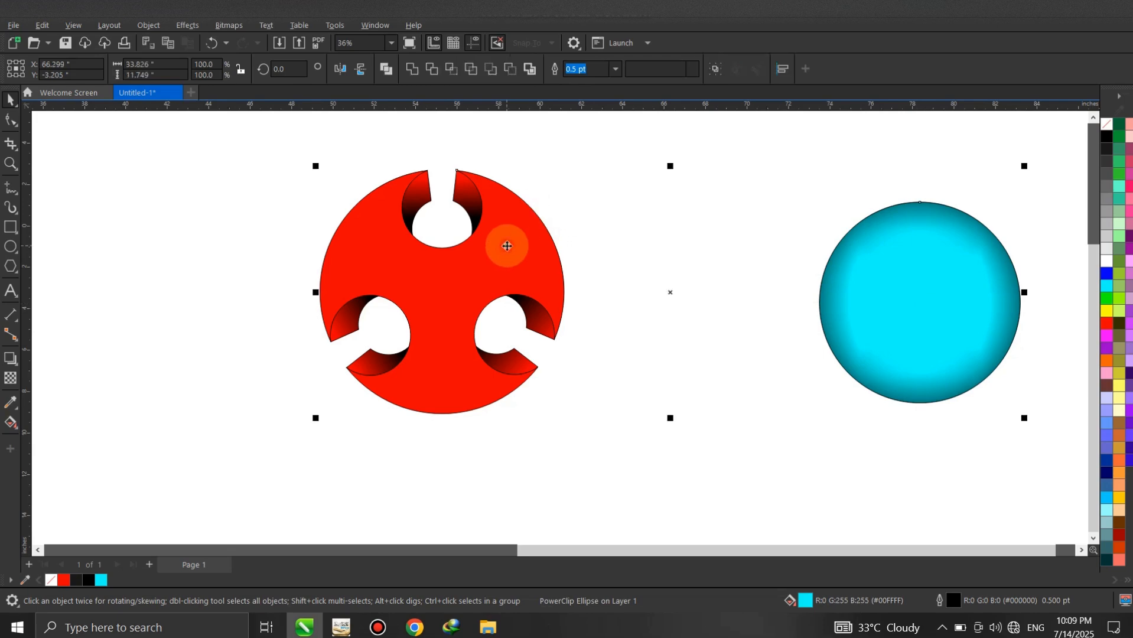
pyautogui.press('e')
pyautogui.press('c')
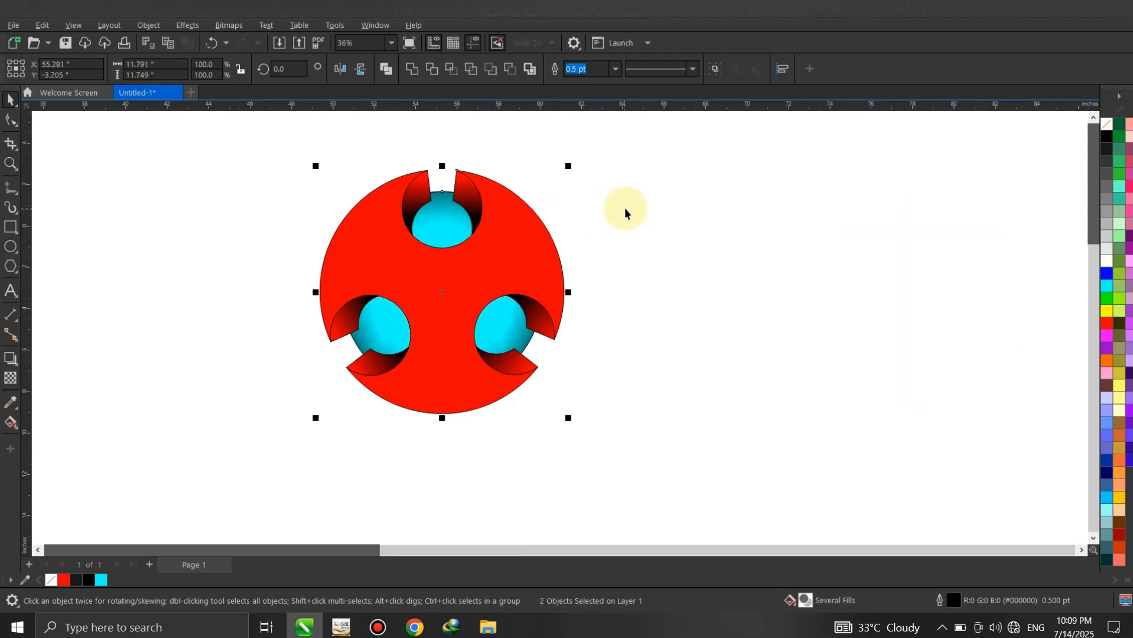
pyautogui.click(624, 208)
# - Change the fill of the cyan circle behind the cut-outs to red
pyautogui.scroll(1, 438, 200)
pyautogui.scroll(1, 438, 200)
pyautogui.click(436, 223)
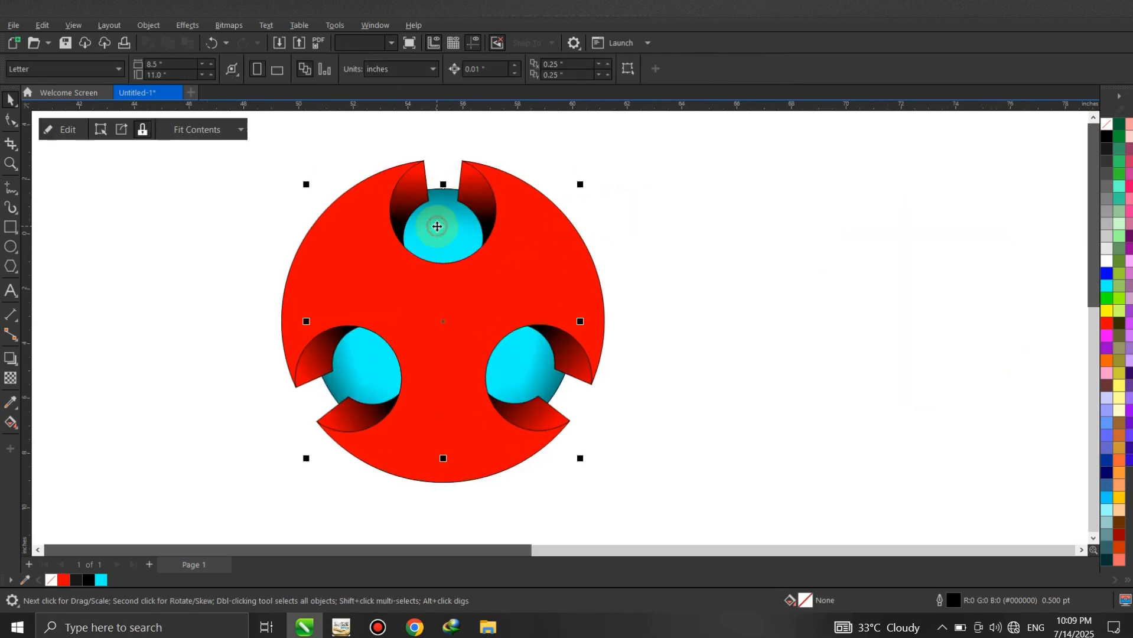
pyautogui.click(1108, 324)
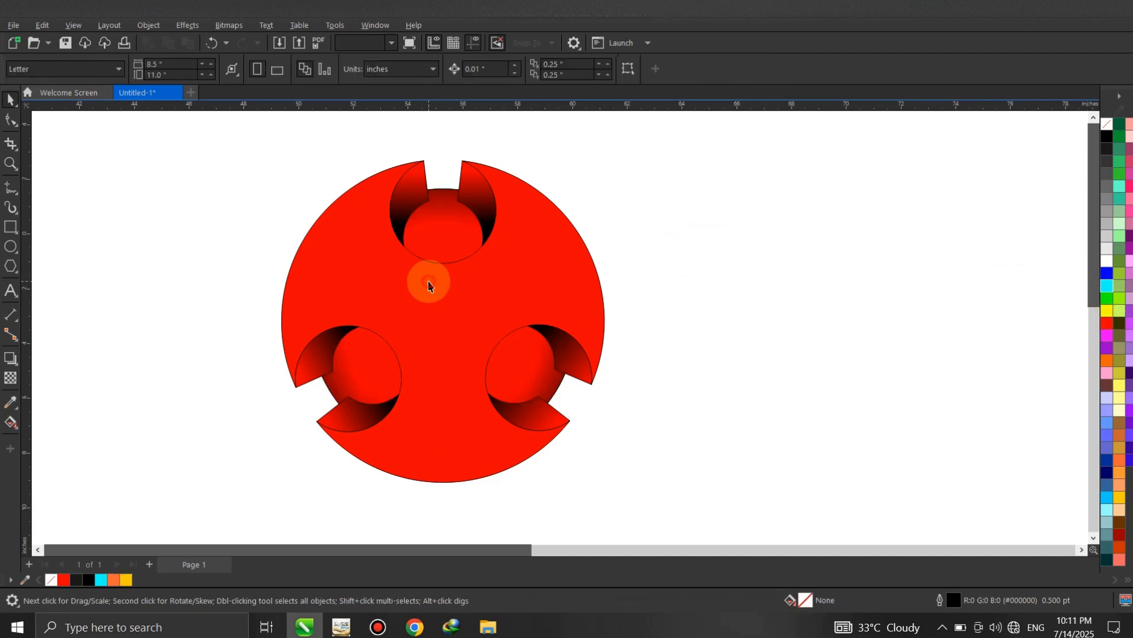
# - Give the large red cut-out shape a black outline 8 pt wide
pyautogui.click(430, 286)
pyautogui.rightClick(1107, 136)
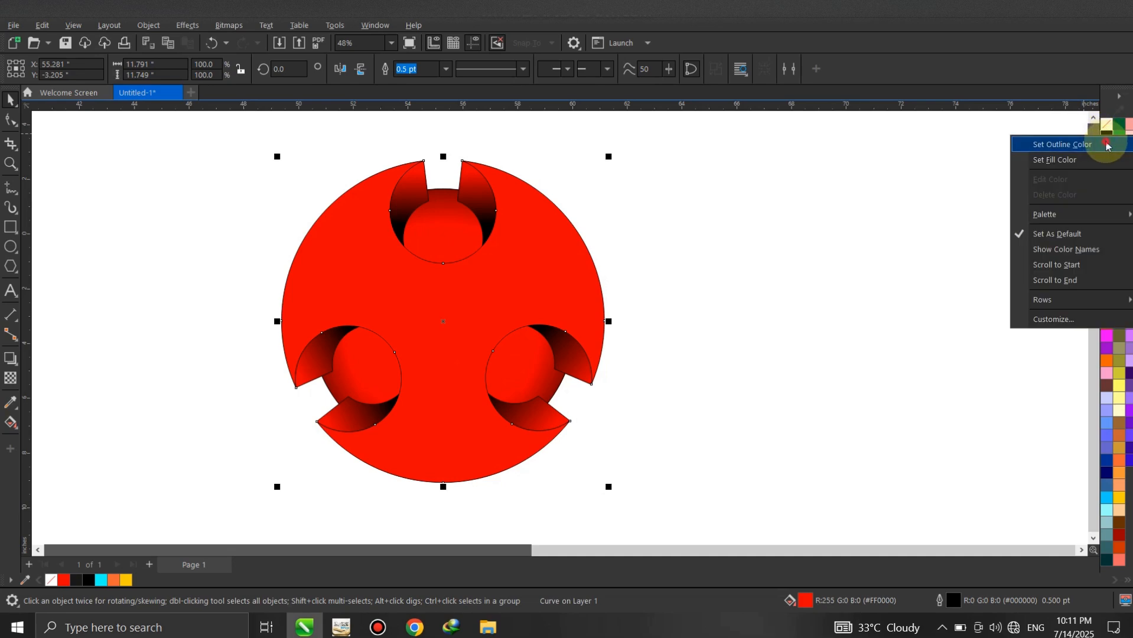
pyautogui.click(1107, 145)
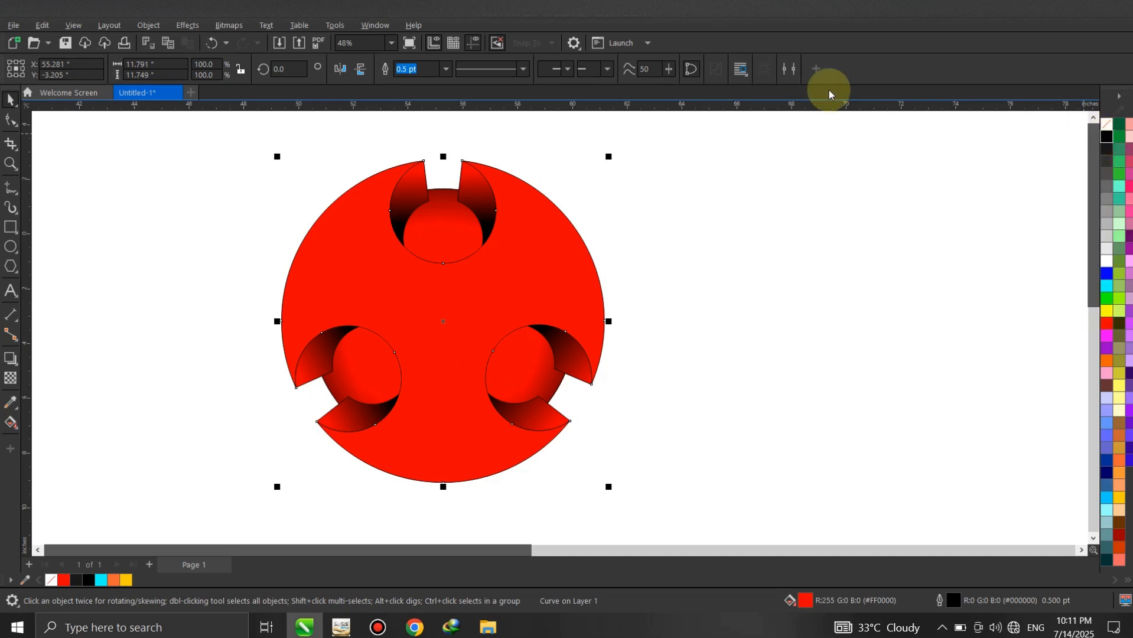
pyautogui.click(447, 69)
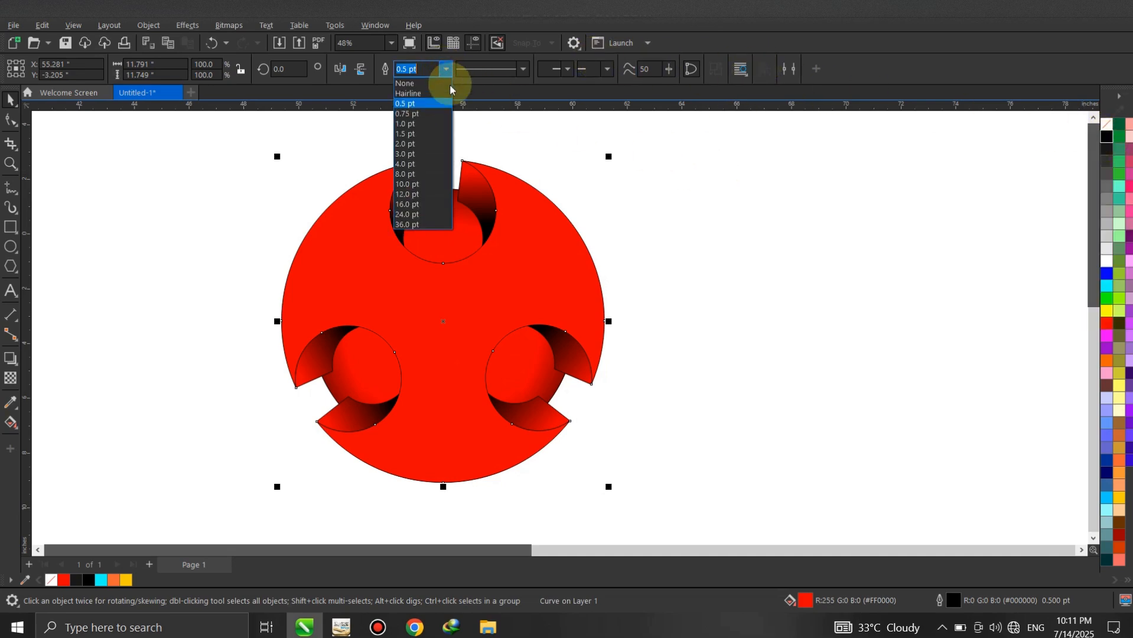
pyautogui.click(426, 173)
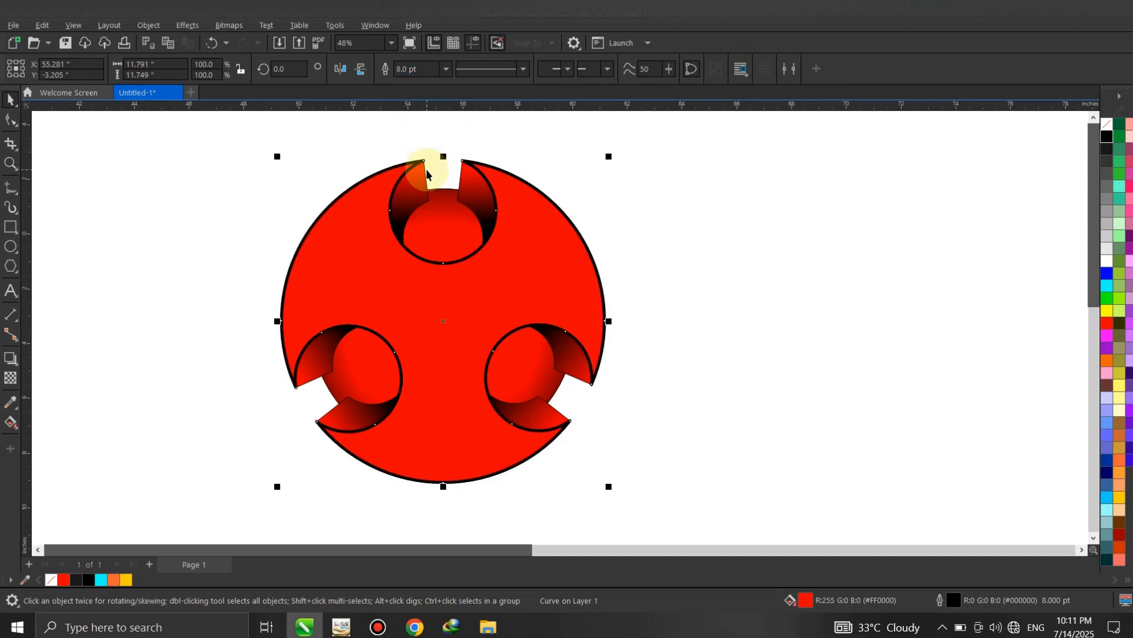
pyautogui.click(726, 244)
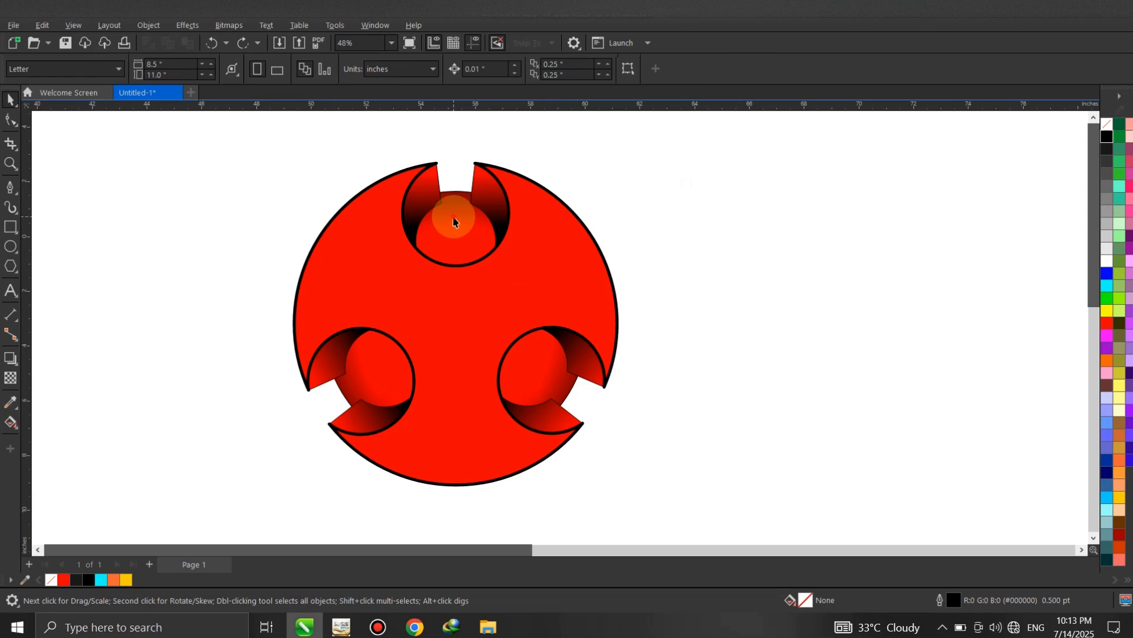
# - Apply an elliptical fountain fill to the inner circle, white at the centre to red at the edge, and enlarge its radius slightly
pyautogui.click(454, 217)
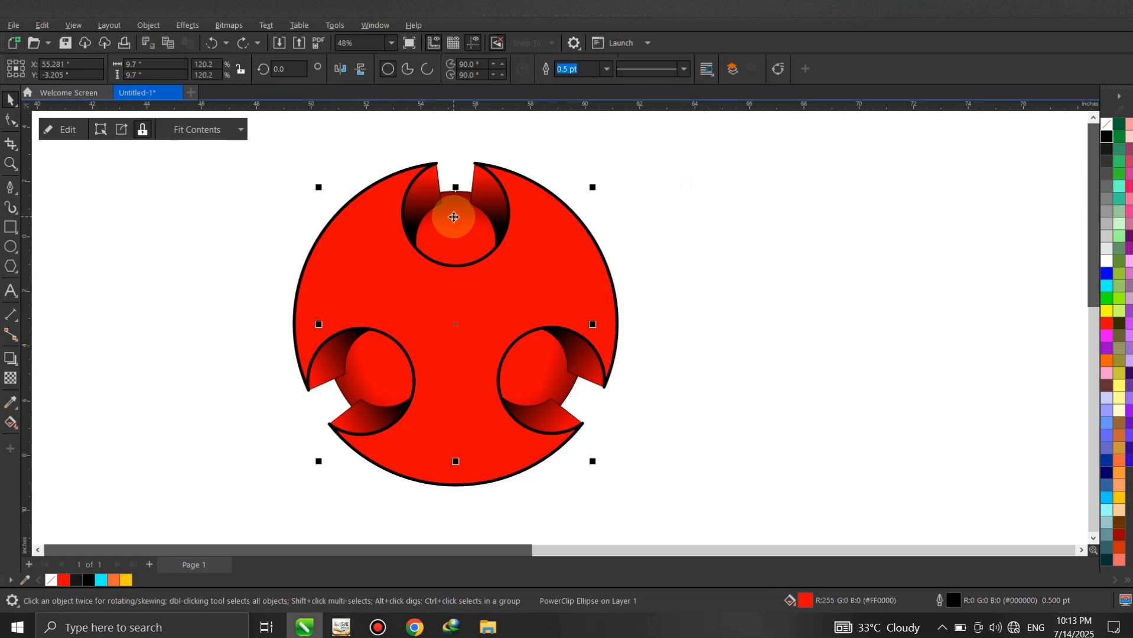
pyautogui.click(10, 423)
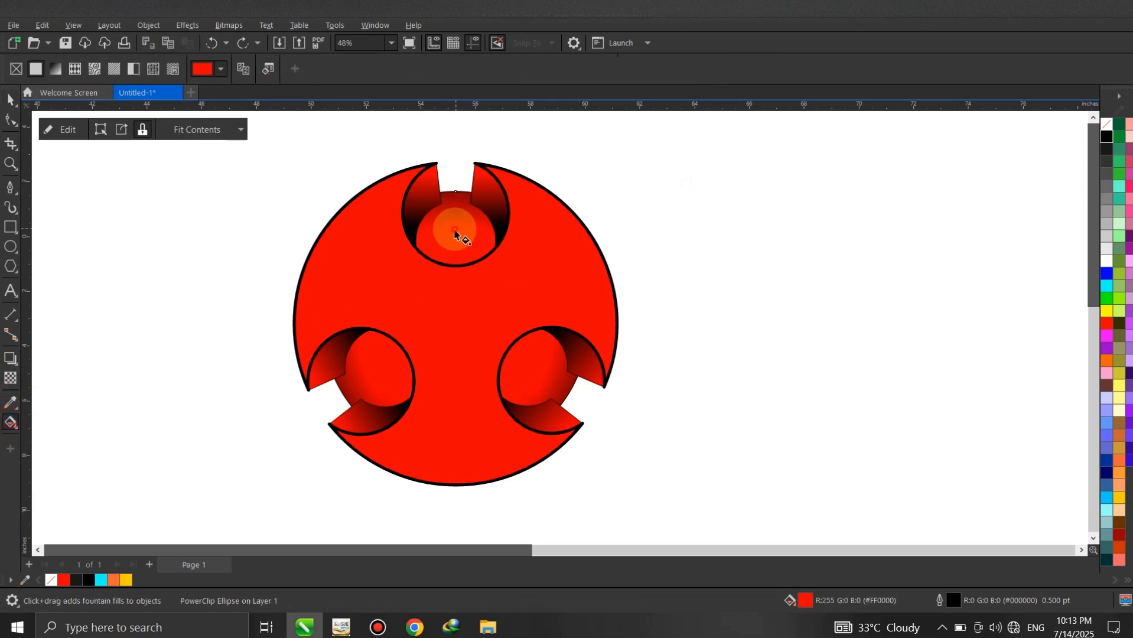
pyautogui.moveTo(454, 229); pyautogui.dragTo(452, 400)
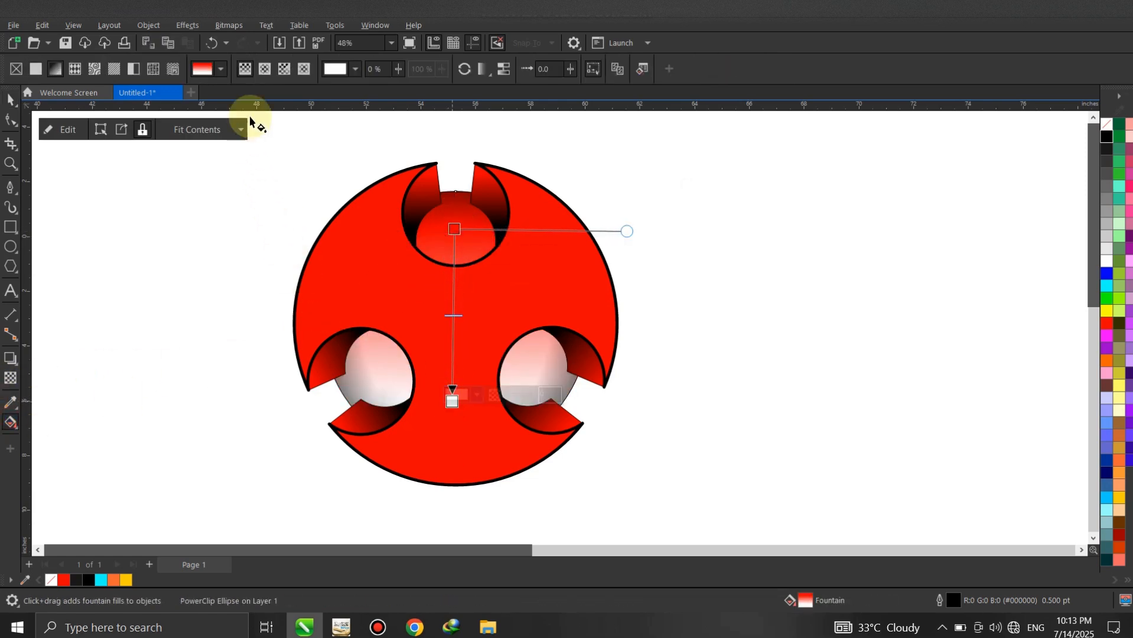
pyautogui.click(261, 72)
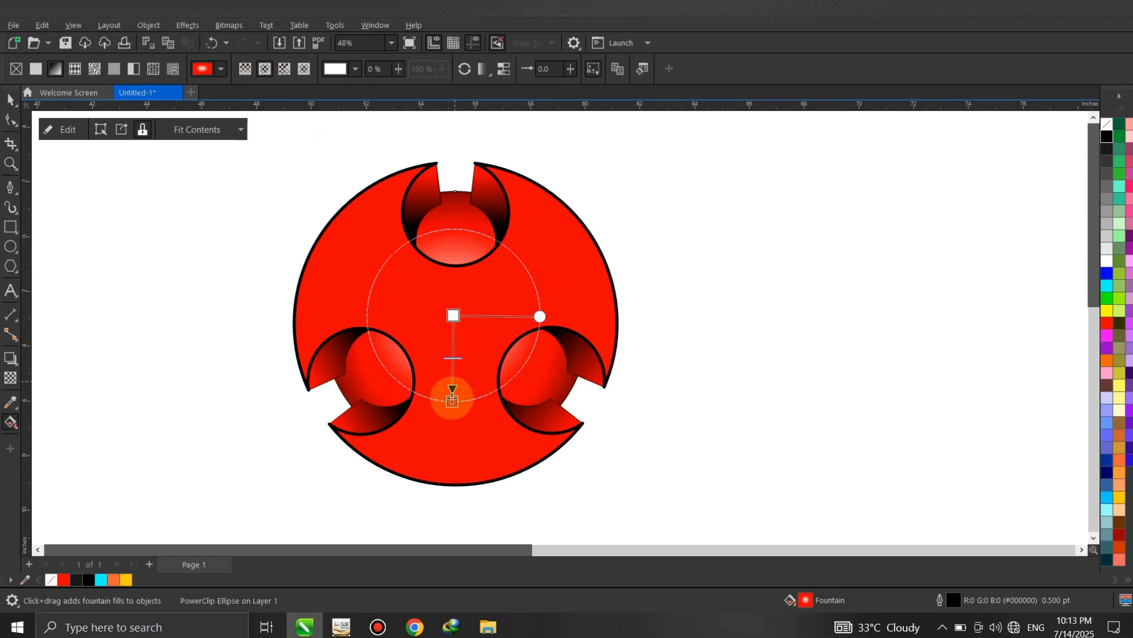
pyautogui.moveTo(452, 406)
pyautogui.mouseDown()
pyautogui.moveTo(456, 429)
pyautogui.moveTo(457, 415)
pyautogui.mouseUp()
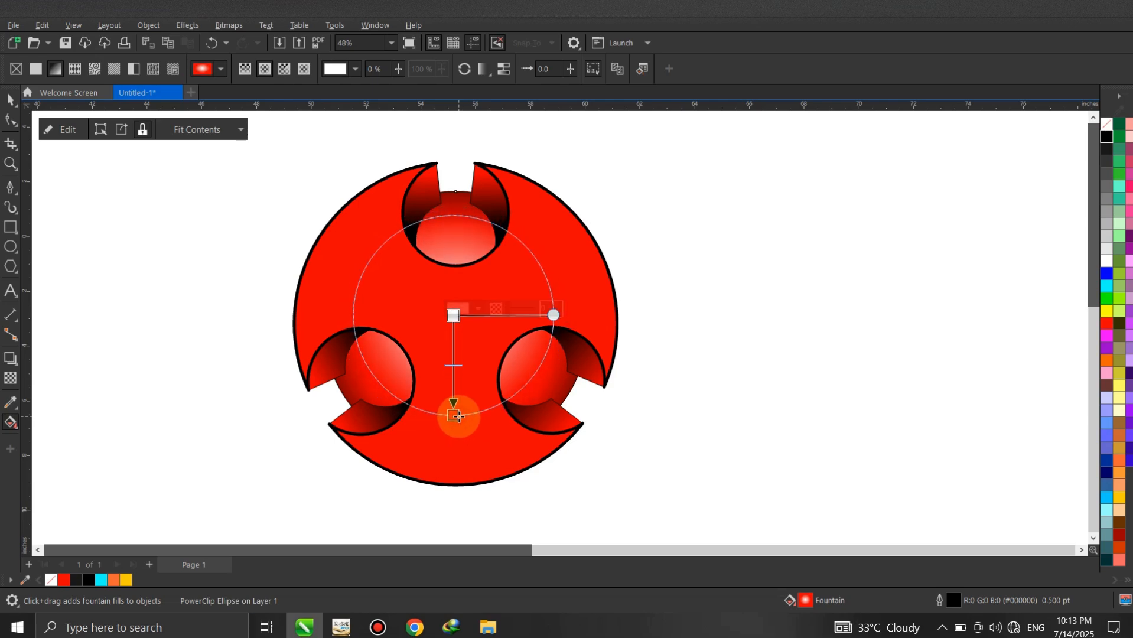
pyautogui.click(11, 99)
pyautogui.click(215, 241)
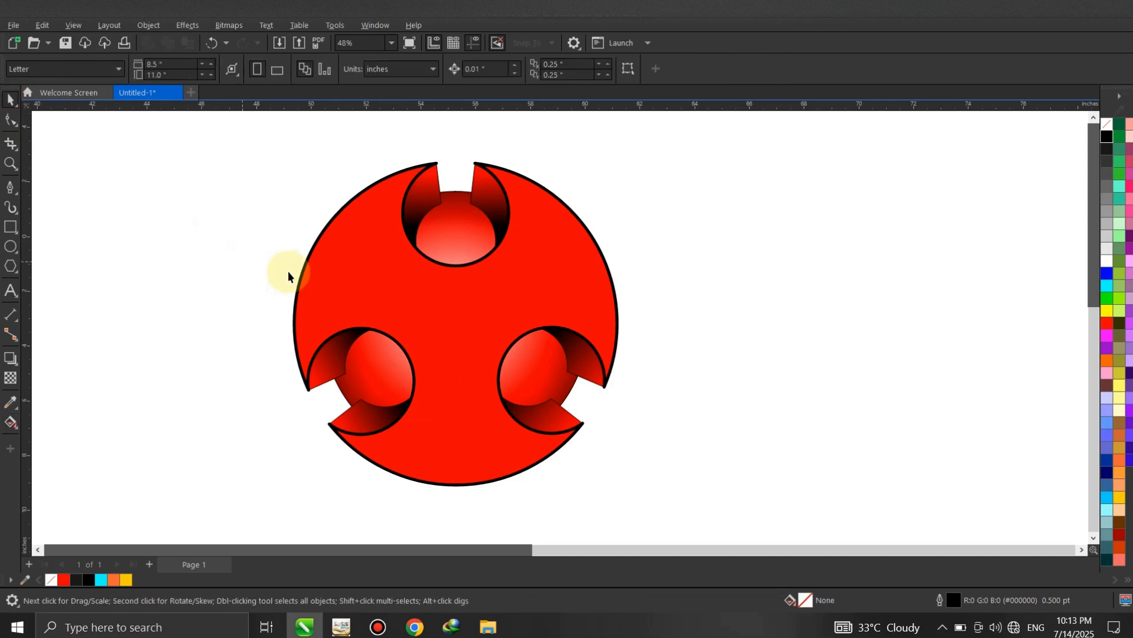
# - Draw a closed four-node Pen shape about 4.4 by 6.9 inches over the red shape's upper-left lobe
pyautogui.click(347, 271)
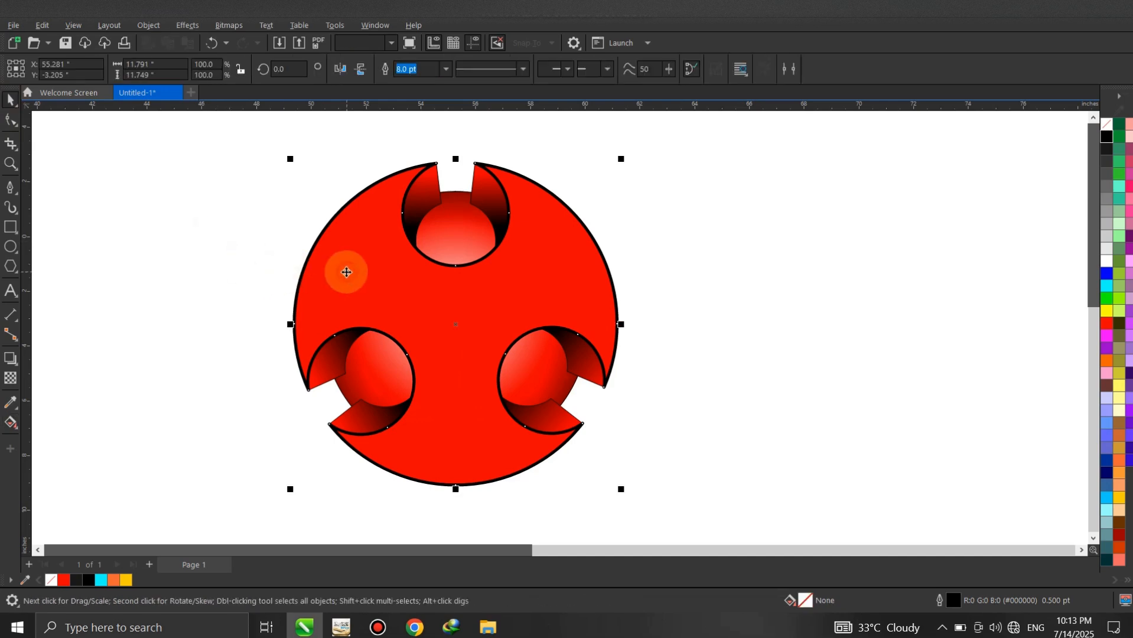
pyautogui.click(16, 196)
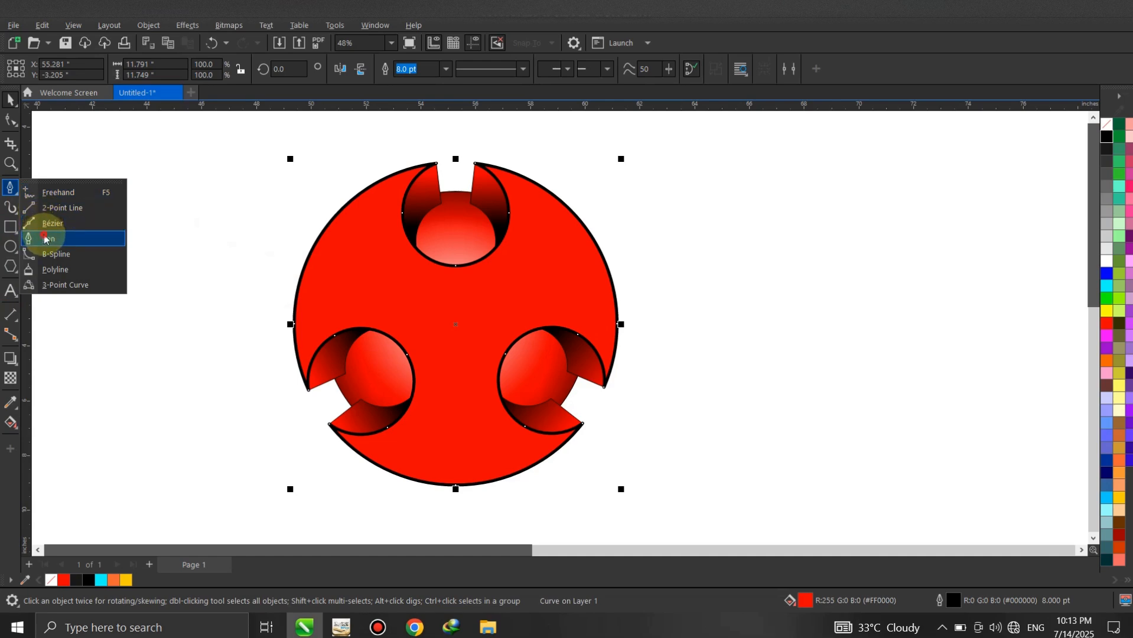
pyautogui.click(47, 237)
pyautogui.scroll(1, 404, 275)
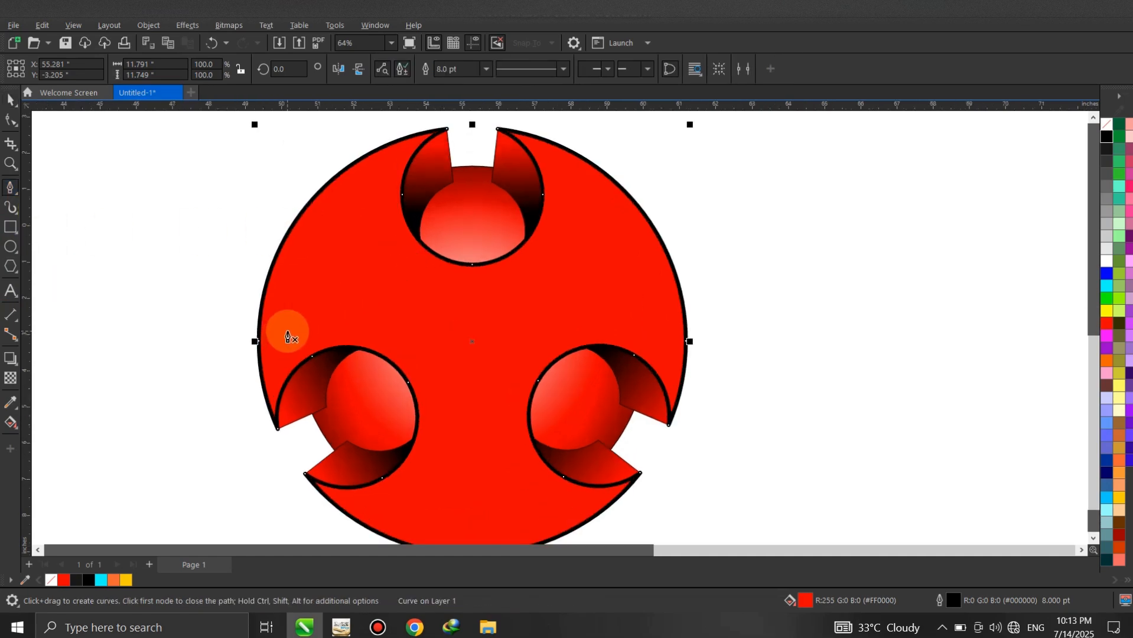
pyautogui.scroll(-1, 288, 385)
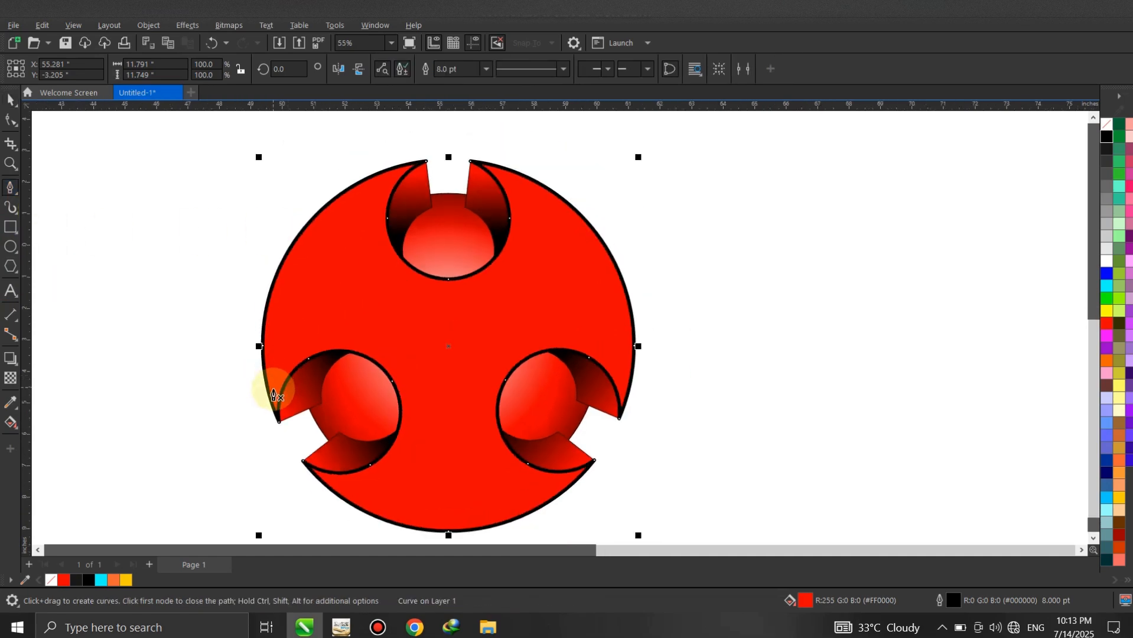
pyautogui.click(274, 392)
pyautogui.click(398, 171)
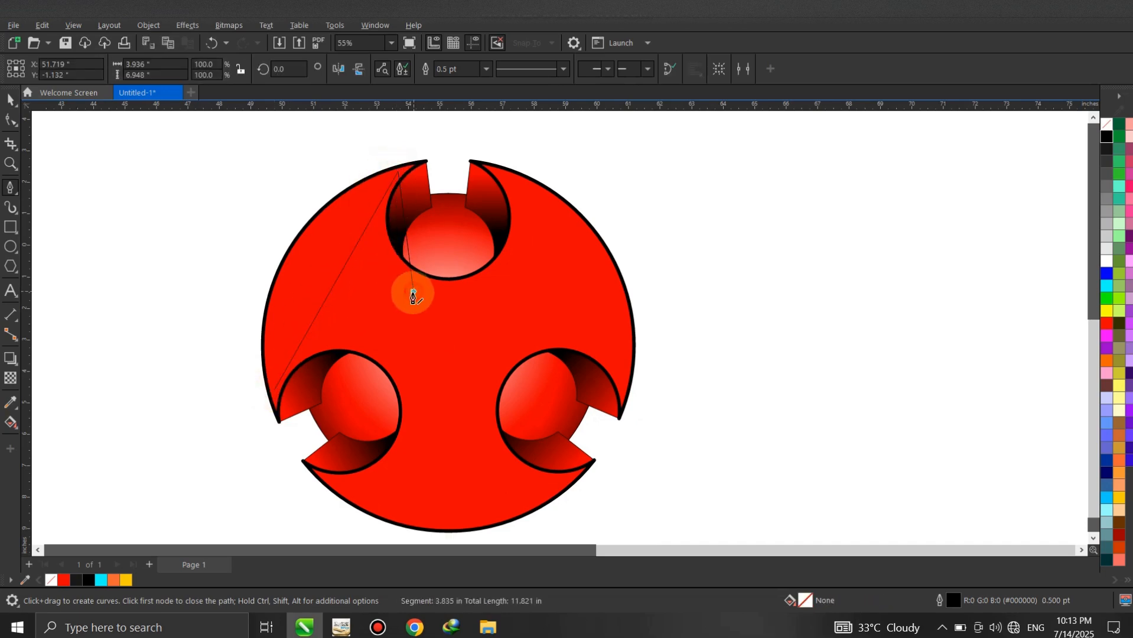
pyautogui.moveTo(413, 292); pyautogui.dragTo(387, 340)
pyautogui.click(385, 342)
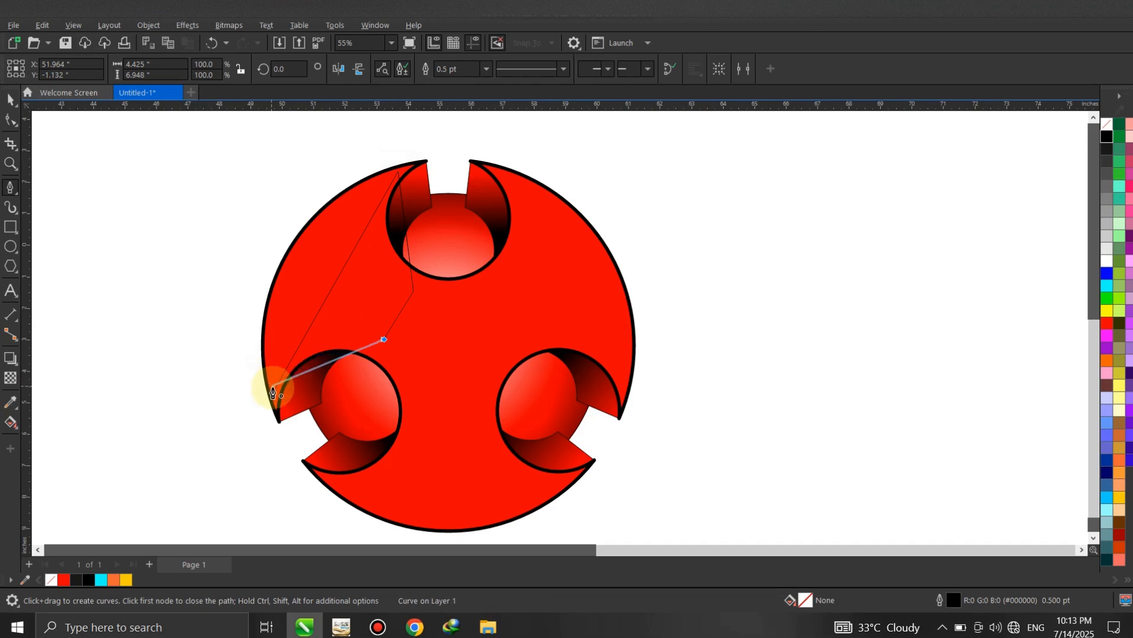
pyautogui.click(275, 394)
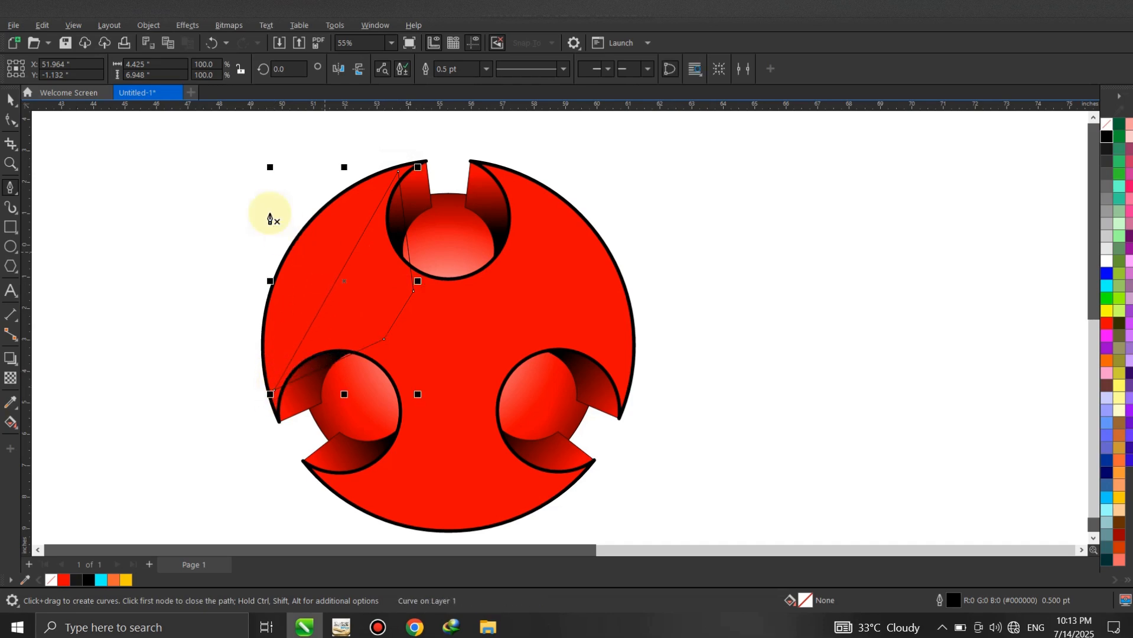
# - Convert the four-node shape's segments to curves and bend them to follow the lobe's outer edge and the neighbouring cut-outs
pyautogui.click(11, 100)
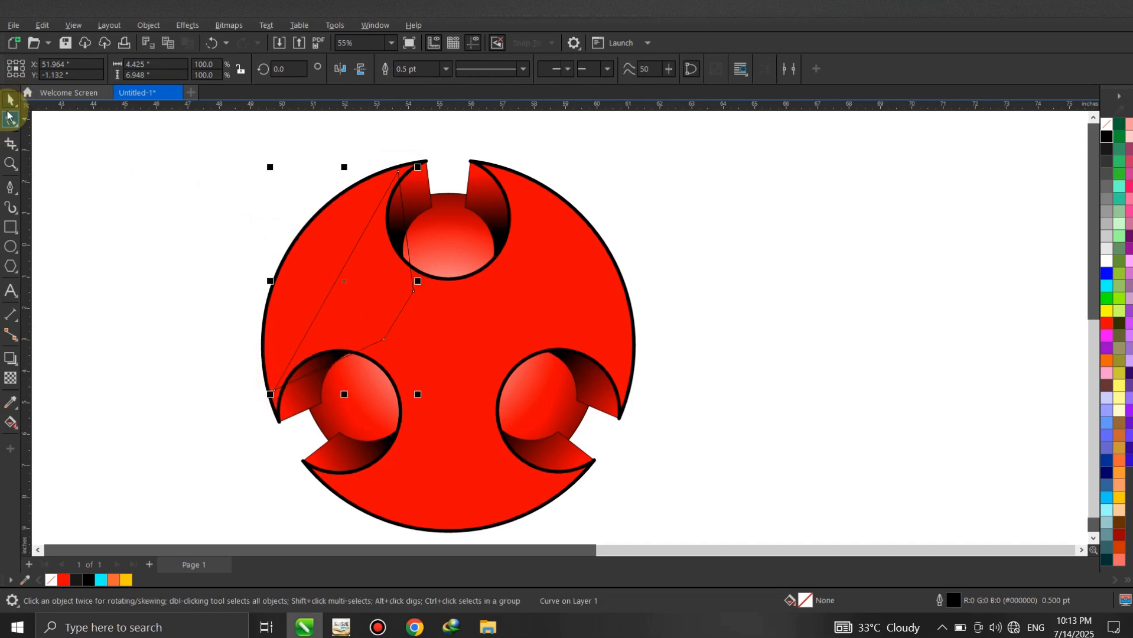
pyautogui.click(11, 121)
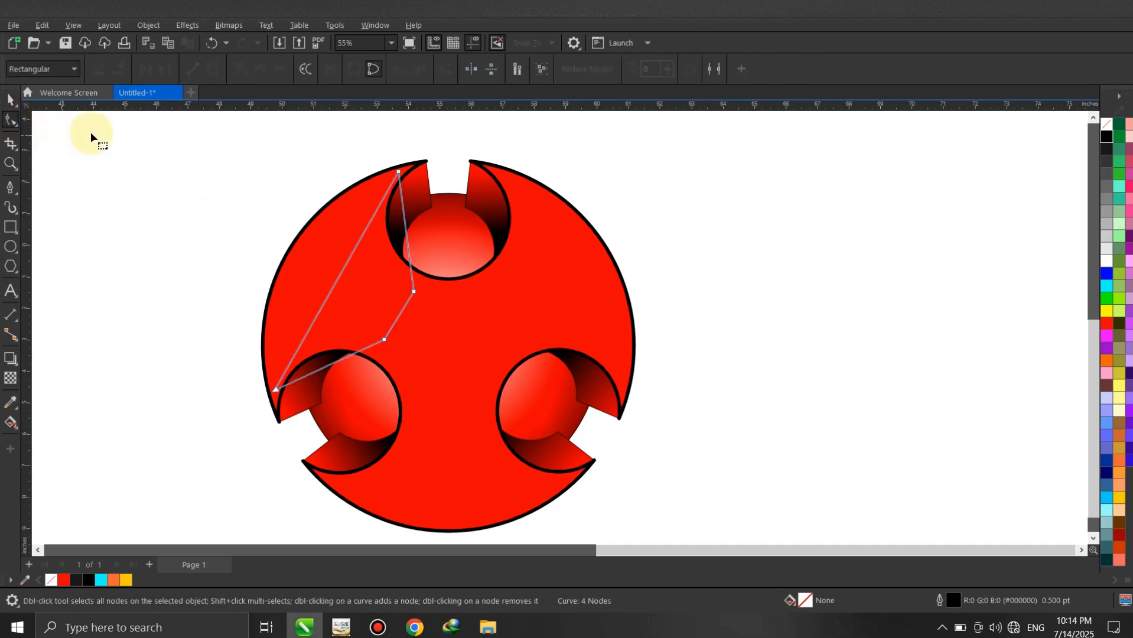
pyautogui.moveTo(202, 125); pyautogui.dragTo(507, 450)
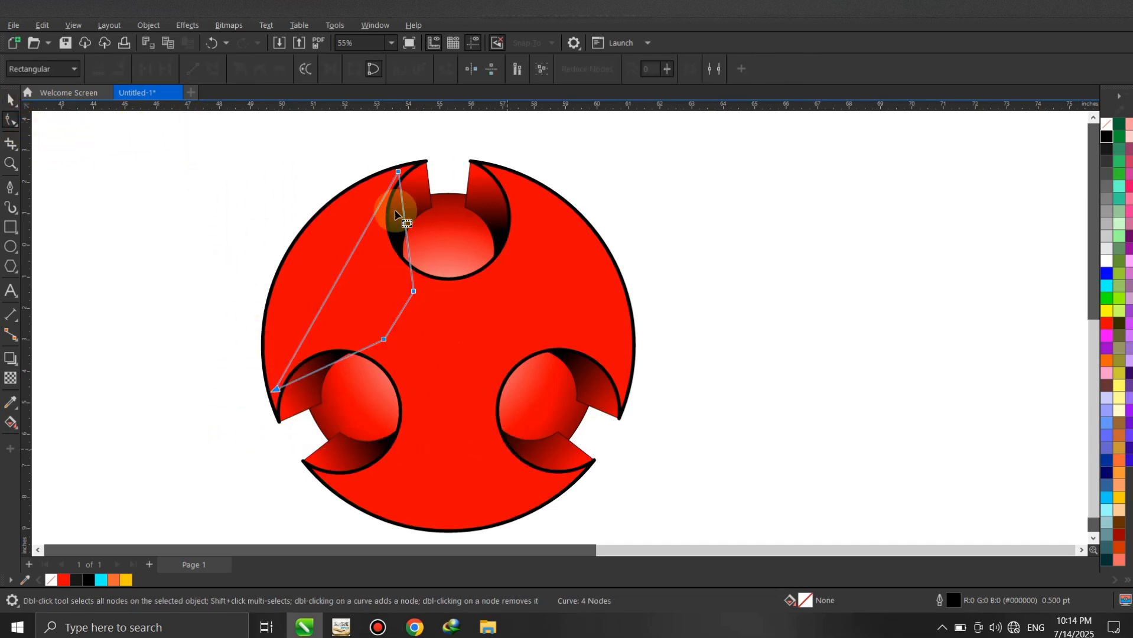
pyautogui.click(213, 69)
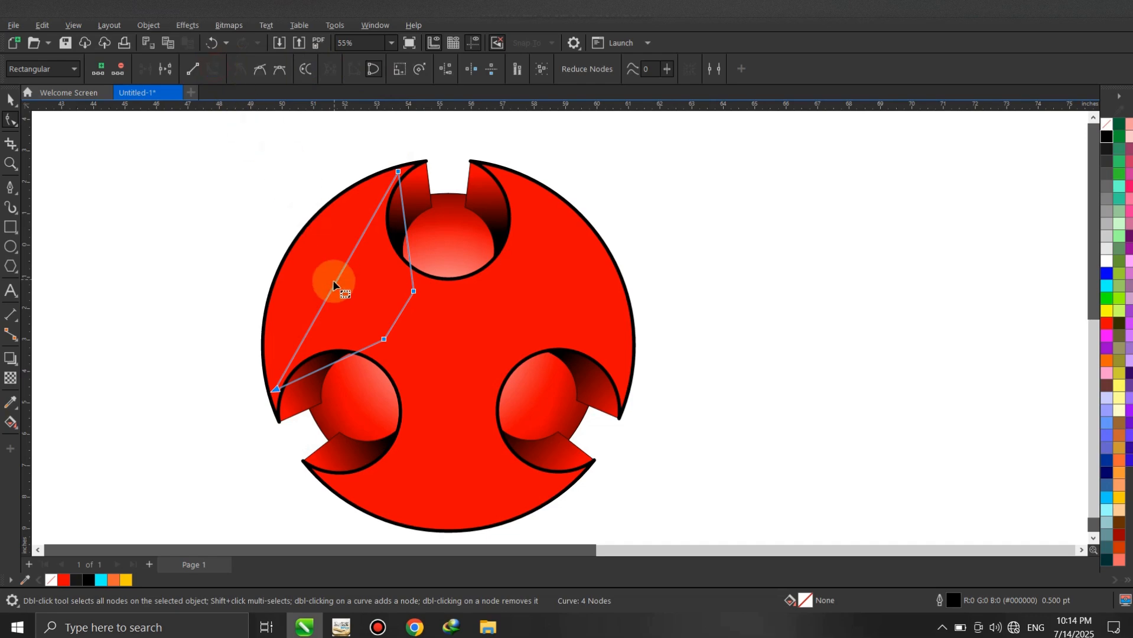
pyautogui.moveTo(333, 286); pyautogui.dragTo(294, 267)
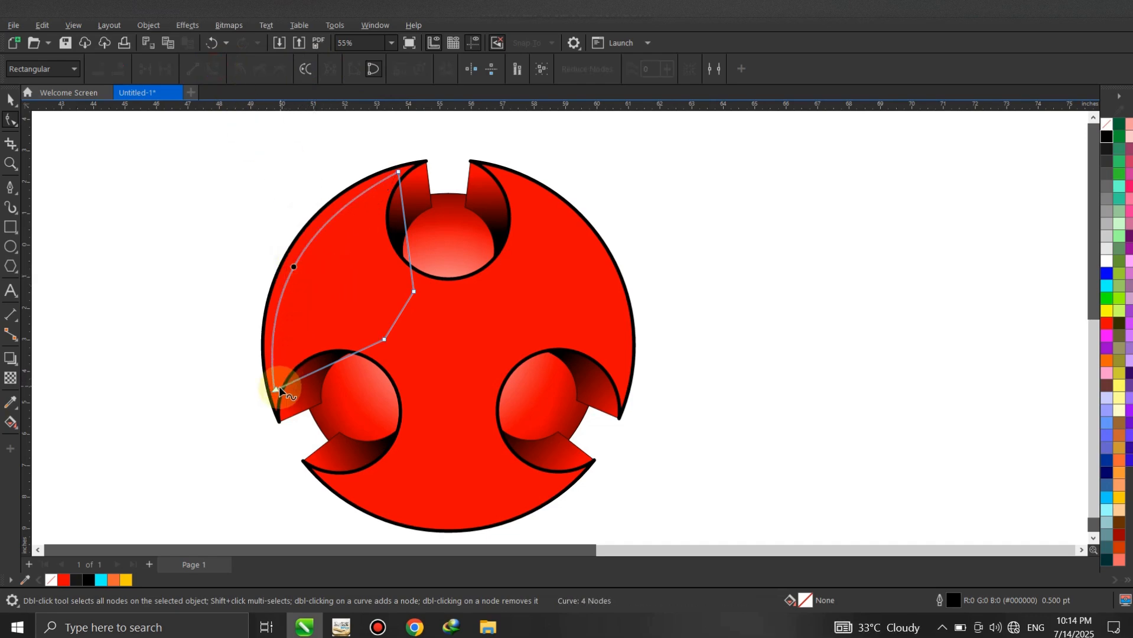
pyautogui.moveTo(396, 322); pyautogui.dragTo(406, 324)
pyautogui.moveTo(329, 370); pyautogui.dragTo(317, 347)
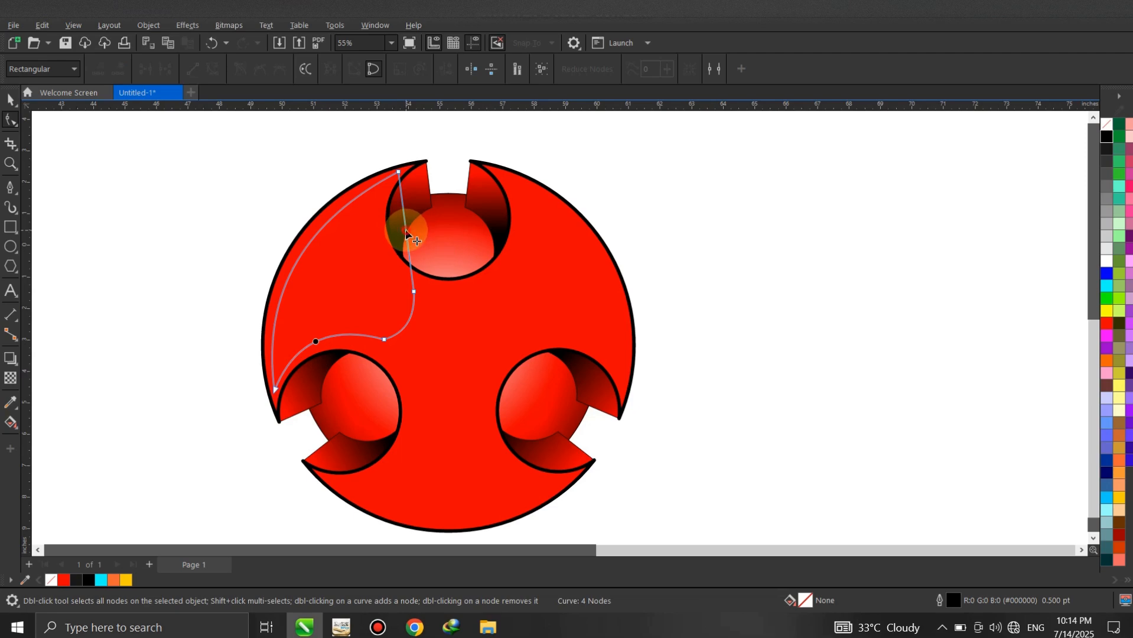
pyautogui.moveTo(405, 229); pyautogui.dragTo(375, 228)
pyautogui.click(11, 102)
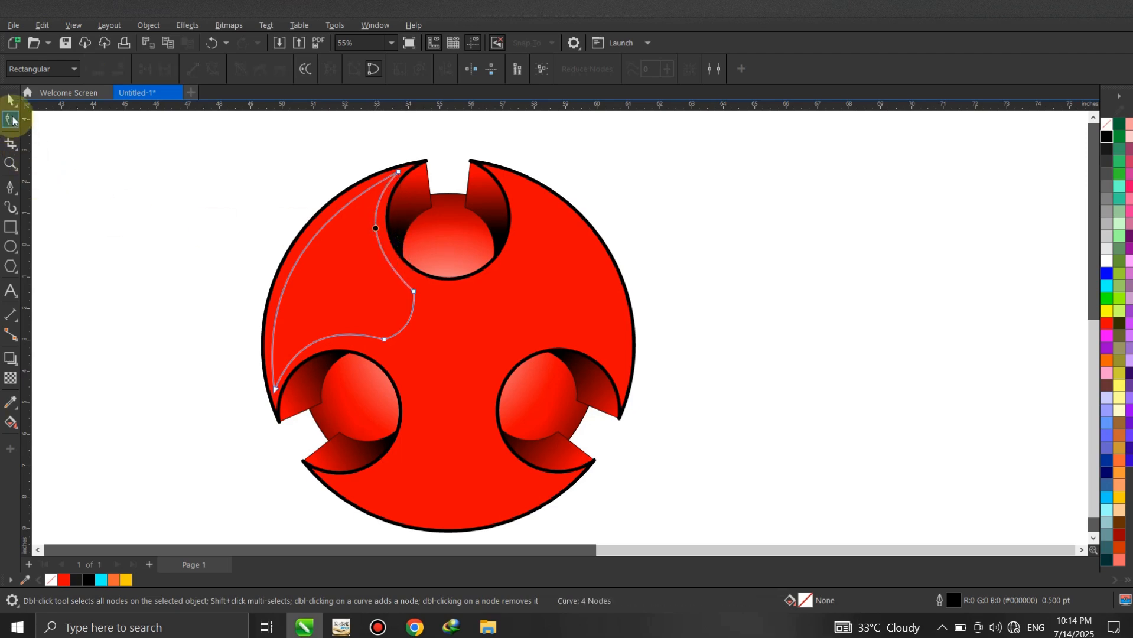
# - Move the curved shape's rotation centre to the logo's centre and rotate a copy by 240° onto the upper-right lobe
pyautogui.click(397, 320)
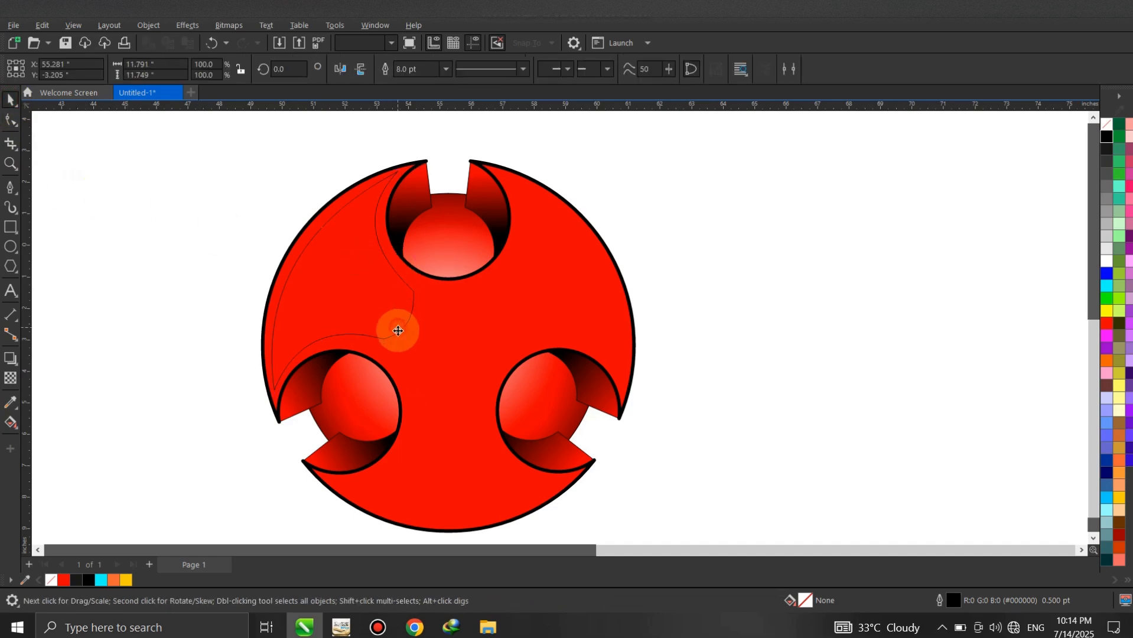
pyautogui.click(398, 332)
pyautogui.click(398, 329)
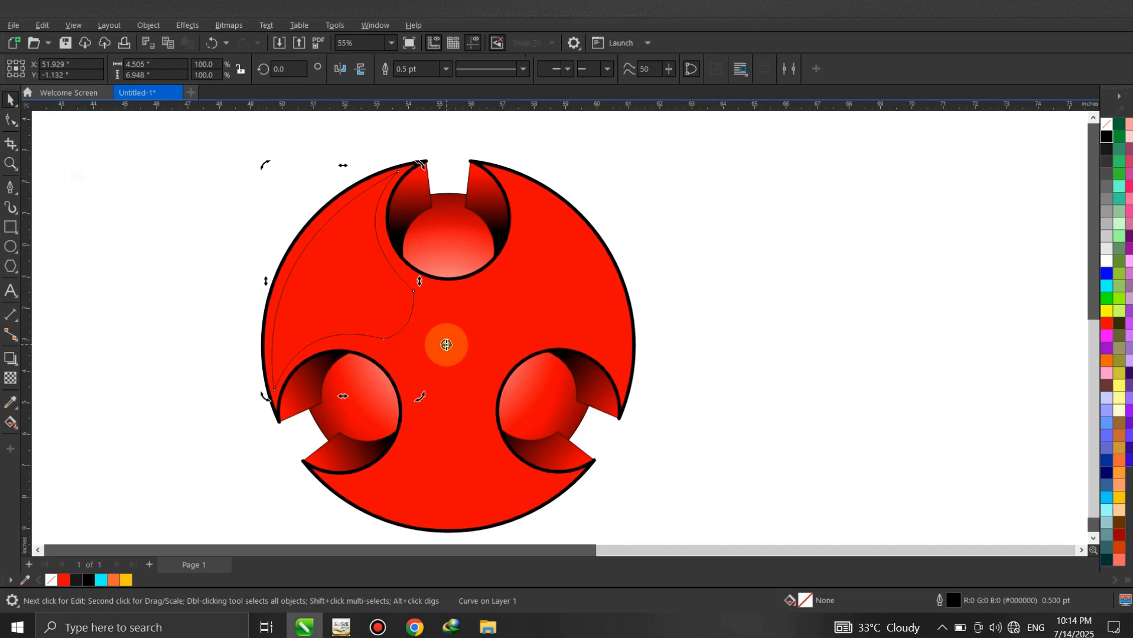
pyautogui.moveTo(446, 344); pyautogui.dragTo(448, 346)
pyautogui.scroll(-1, 322, 156)
pyautogui.moveTo(329, 153); pyautogui.dragTo(670, 262)
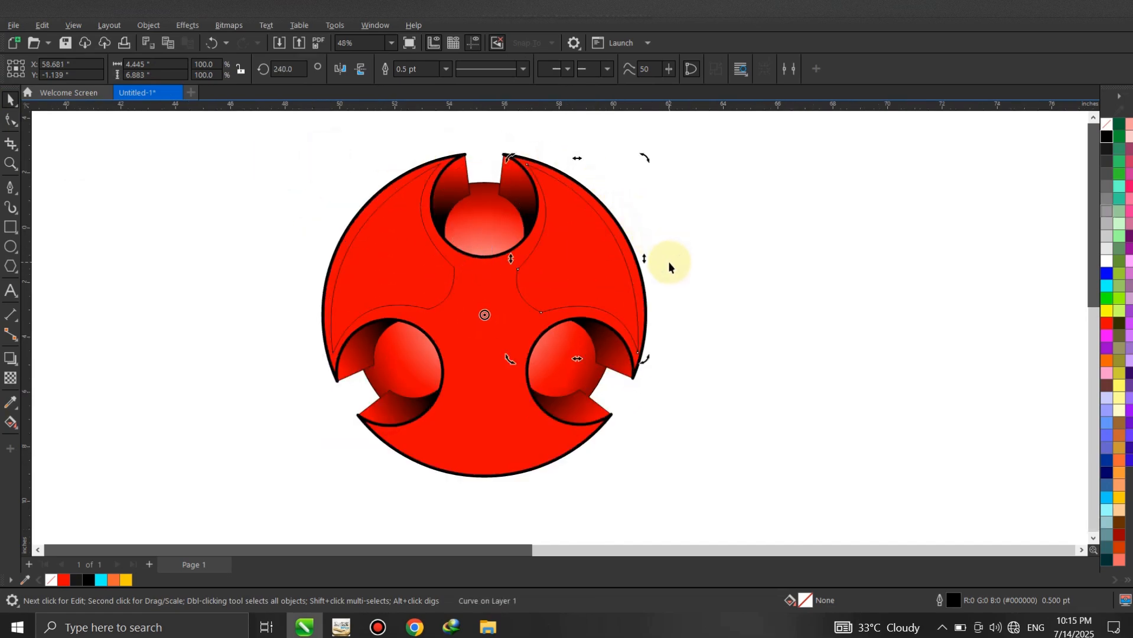
# - Repeat the rotated duplication to place a third copy of the curved shape on the logo's lower lobe
pyautogui.hotkey('ctrl', 'r')
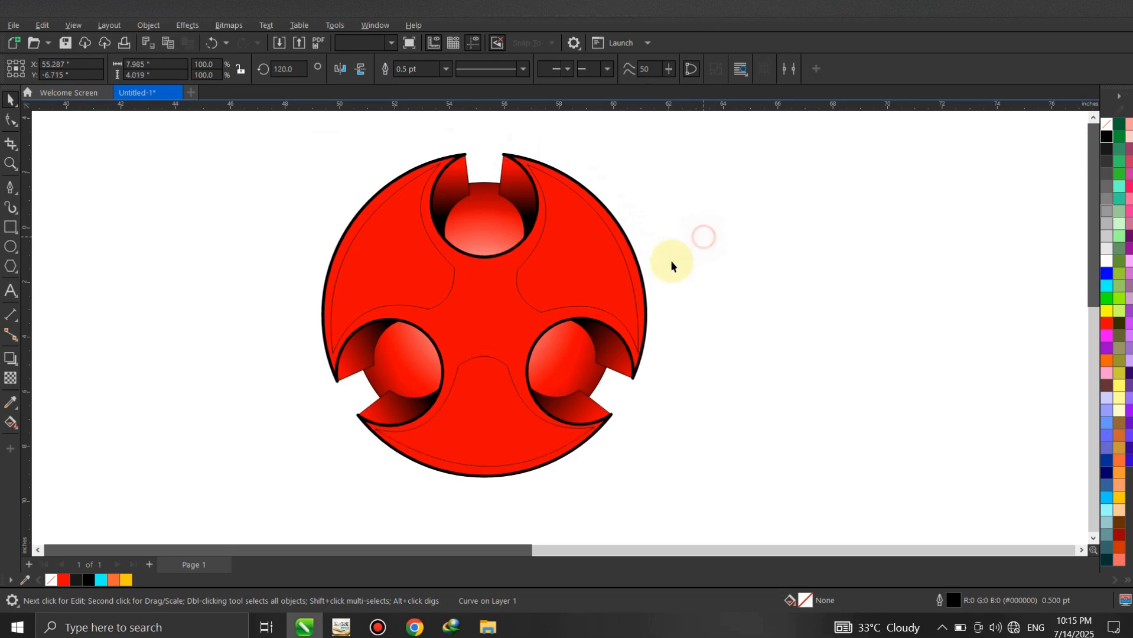
pyautogui.click(378, 253)
pyautogui.click(284, 223)
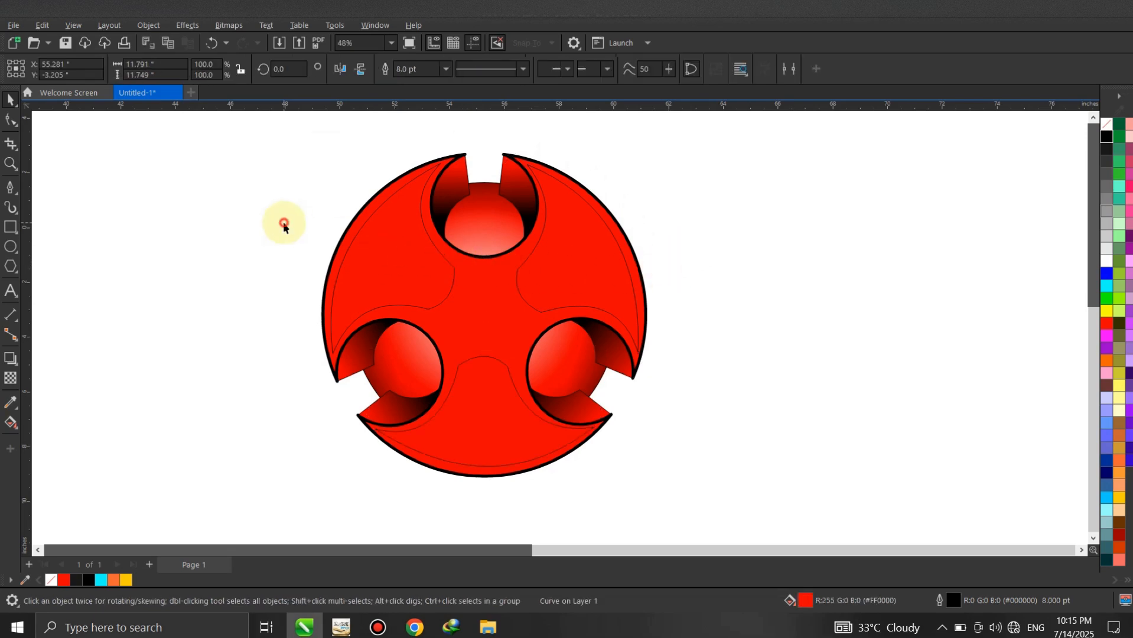
# - Fill the three curved lobe shapes with white and remove their outlines
pyautogui.click(358, 239)
pyautogui.keyDown('ctrl'); pyautogui.click(358, 239); pyautogui.keyUp('ctrl')
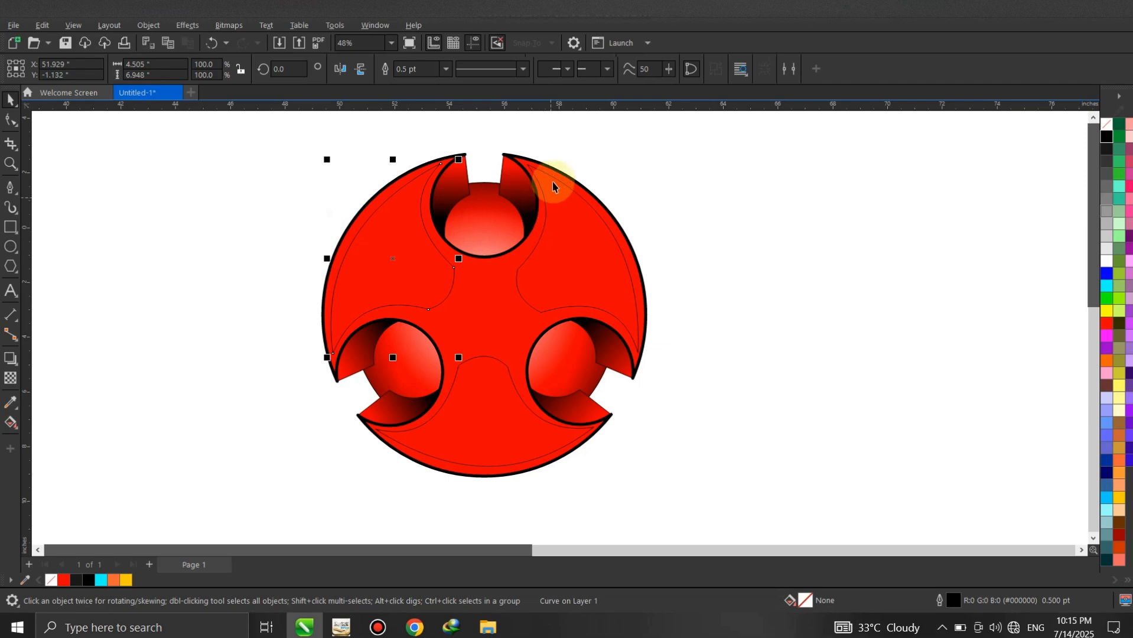
pyautogui.keyDown('shift'); pyautogui.click(483, 358); pyautogui.keyUp('shift')
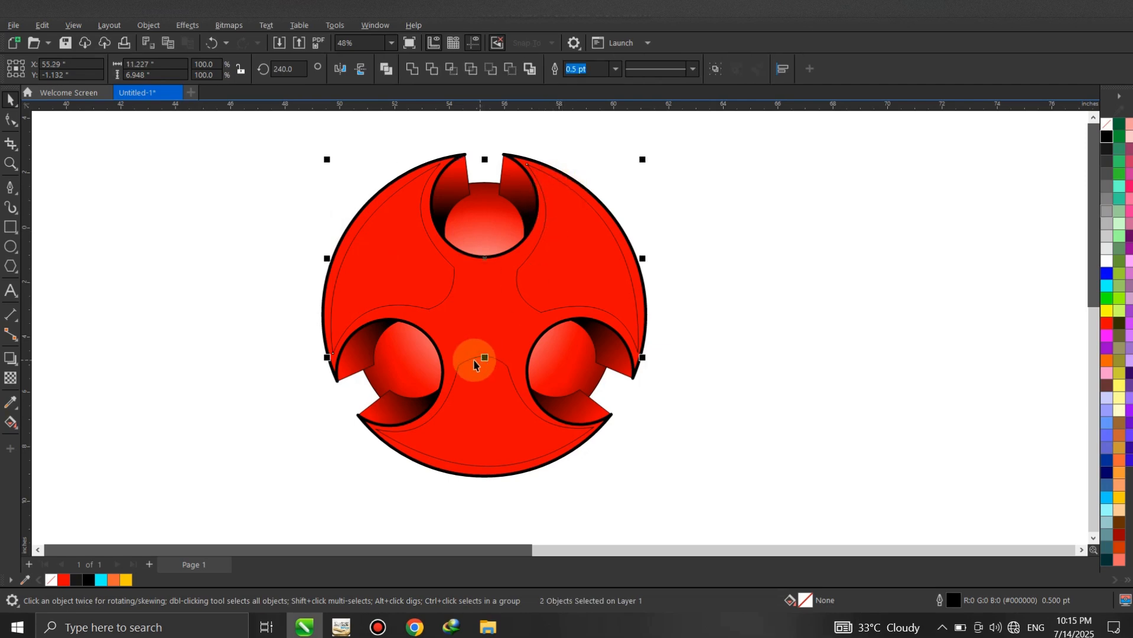
pyautogui.keyDown('shift'); pyautogui.click(471, 363); pyautogui.keyUp('shift')
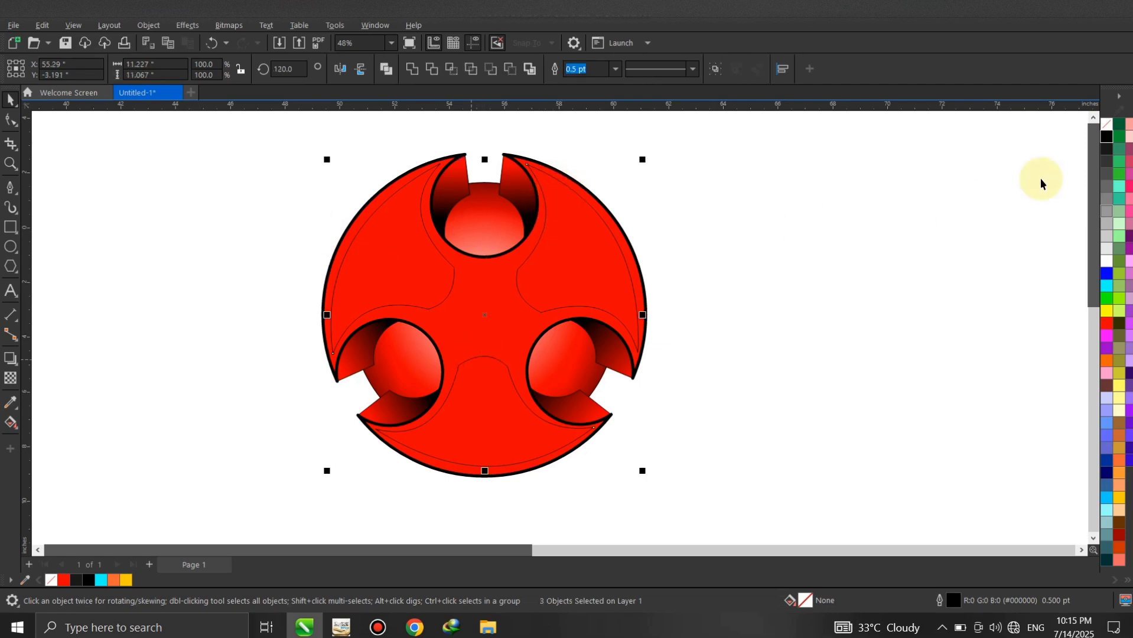
pyautogui.click(1106, 265)
pyautogui.scroll(1, 543, 259)
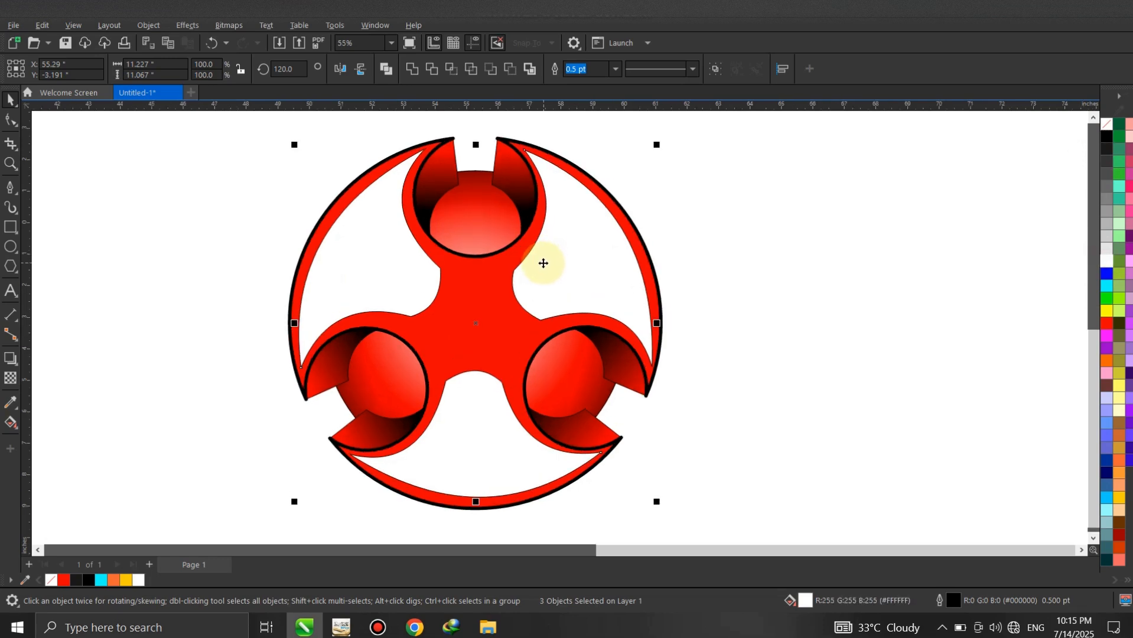
pyautogui.rightClick(1109, 126)
pyautogui.click(1059, 135)
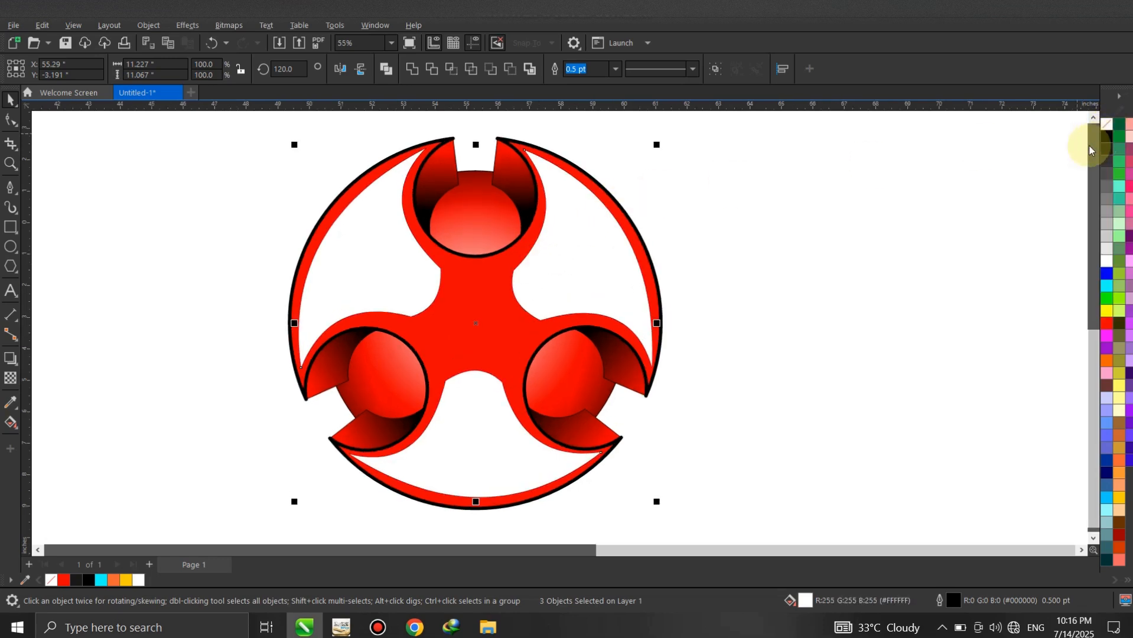
pyautogui.click(760, 215)
# - Apply a linear fountain transparency to the upper-left white shape, fading from beyond its outer edge towards the logo's centre
pyautogui.click(11, 378)
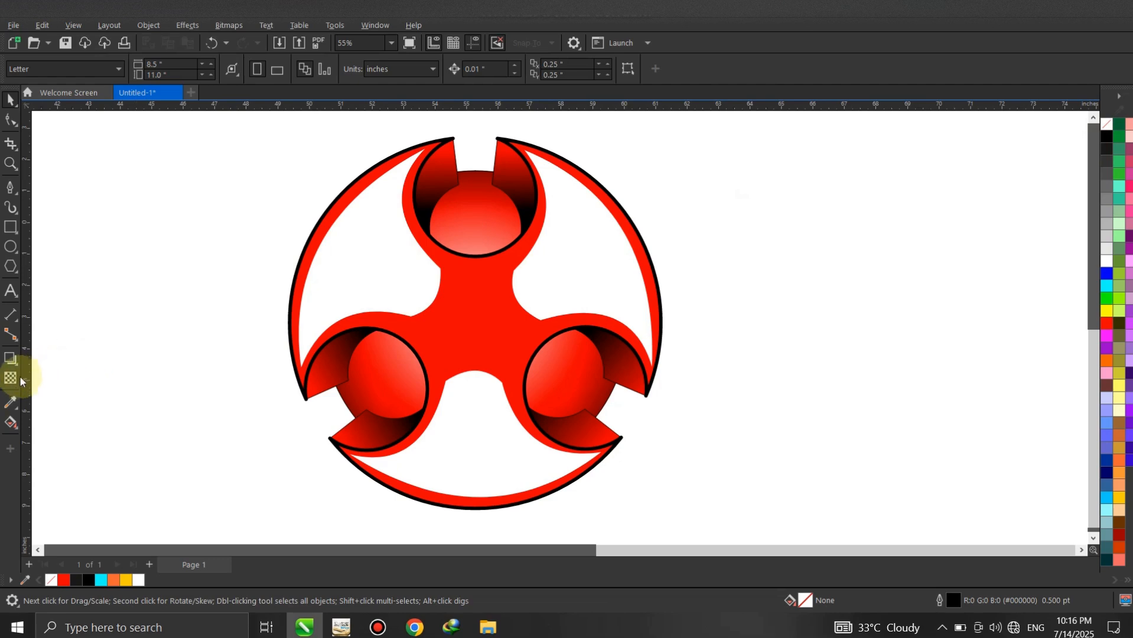
pyautogui.moveTo(334, 238); pyautogui.dragTo(395, 276)
pyautogui.moveTo(334, 238); pyautogui.dragTo(296, 222)
pyautogui.moveTo(396, 277); pyautogui.dragTo(403, 283)
pyautogui.moveTo(296, 221); pyautogui.dragTo(265, 209)
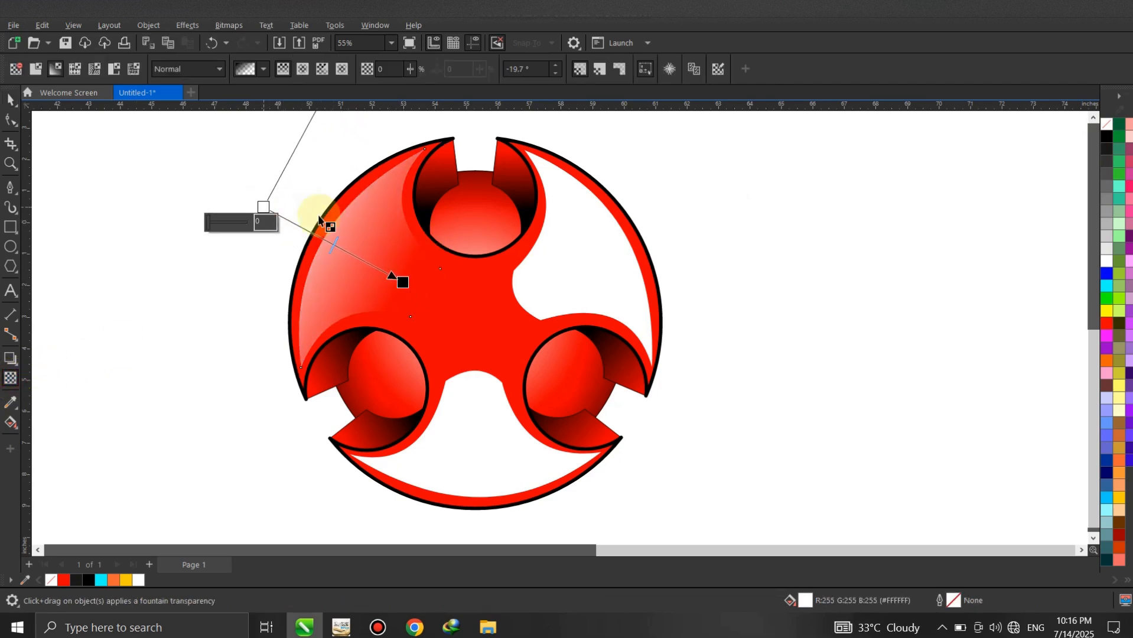
# - Give the upper-right white shape a linear fountain transparency that fades from outside the rim inward to the centre
pyautogui.moveTo(549, 276); pyautogui.dragTo(693, 212)
pyautogui.moveTo(508, 301); pyautogui.dragTo(533, 287)
pyautogui.moveTo(693, 212); pyautogui.dragTo(723, 203)
# - Apply a linear fountain transparency to the lower white shape, fading upward from below the logo's rim to the shape's inner edge
pyautogui.moveTo(466, 463); pyautogui.dragTo(473, 388)
pyautogui.scroll(-1, 480, 362)
pyautogui.moveTo(465, 451); pyautogui.dragTo(476, 526)
pyautogui.scroll(1, 477, 508)
pyautogui.moveTo(472, 368); pyautogui.dragTo(473, 369)
pyautogui.scroll(-1, 441, 269)
pyautogui.moveTo(467, 466); pyautogui.dragTo(467, 495)
pyautogui.moveTo(466, 421)
pyautogui.mouseDown()
pyautogui.moveTo(465, 440)
pyautogui.moveTo(465, 428)
pyautogui.mouseUp()
pyautogui.moveTo(465, 496); pyautogui.dragTo(463, 507)
pyautogui.moveTo(466, 347); pyautogui.dragTo(463, 344)
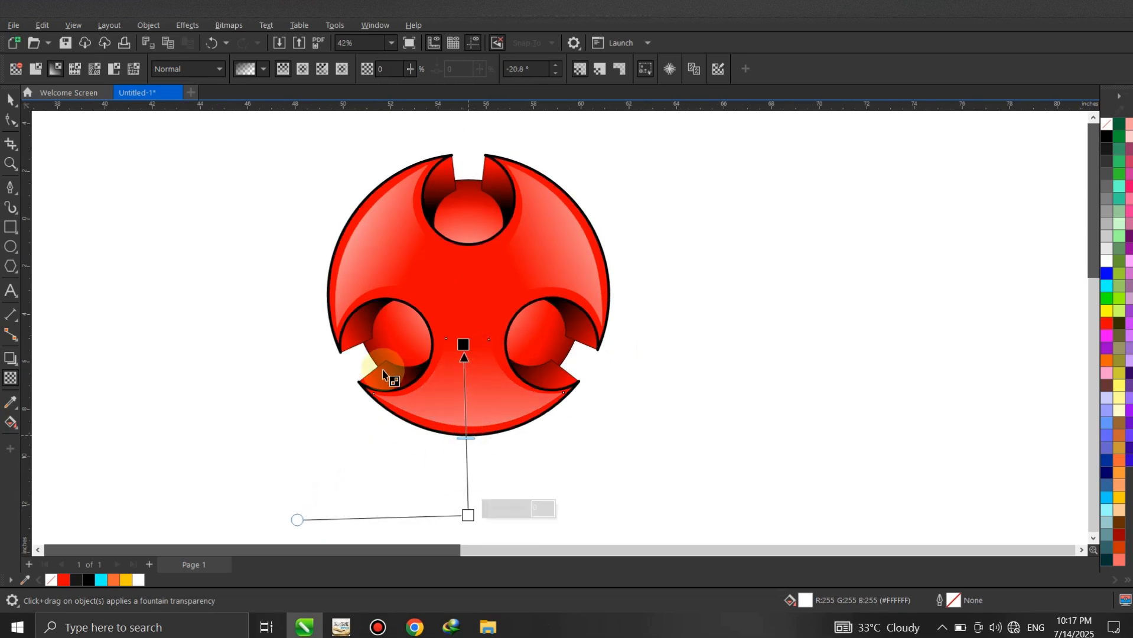
pyautogui.press('space')
pyautogui.scroll(1, 441, 288)
pyautogui.scroll(1, 467, 275)
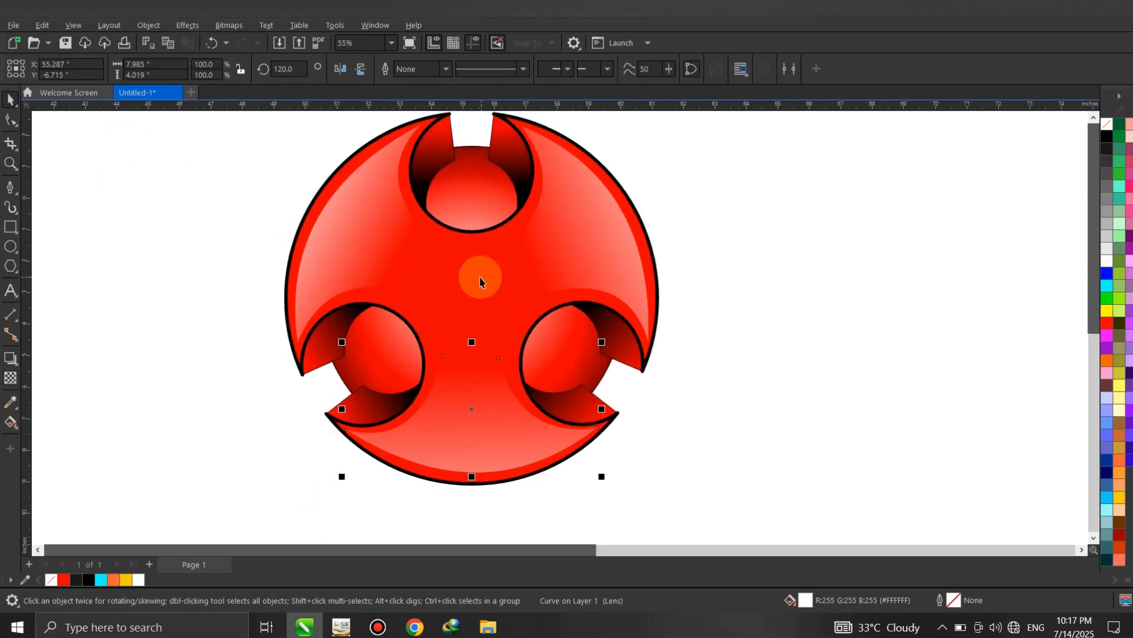
pyautogui.scroll(-1, 437, 243)
pyautogui.scroll(-1, 414, 235)
pyautogui.click(695, 233)
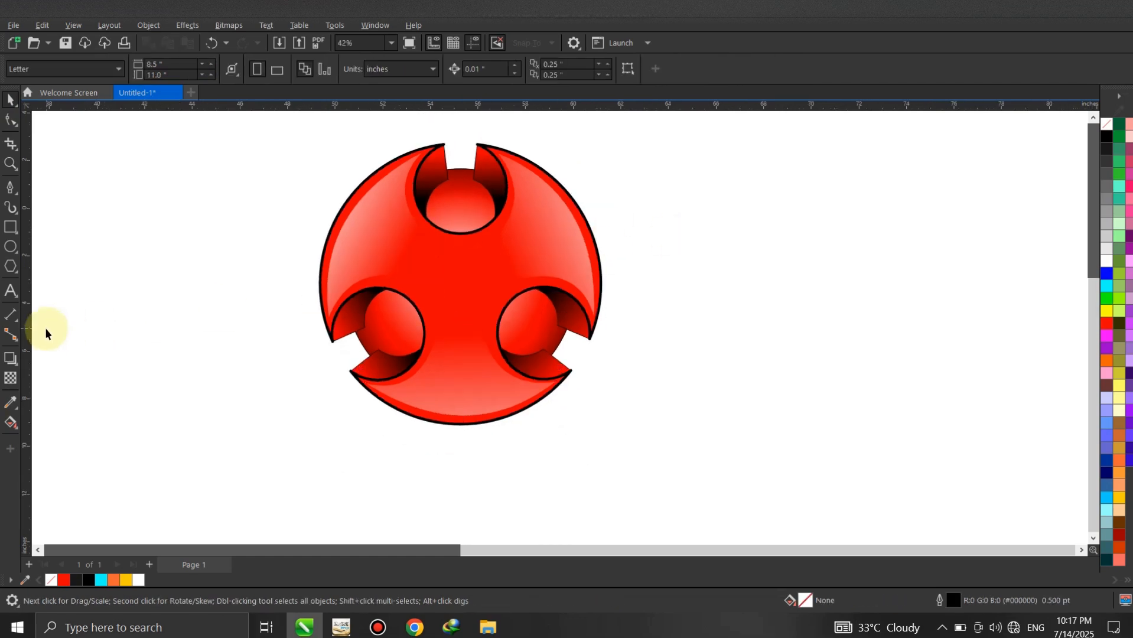
# - Draw an ellipse about 7.3 by 5.7 inches beside the logo, fill it black and stretch its height to about 6.1 inches
pyautogui.click(10, 248)
pyautogui.moveTo(663, 245); pyautogui.dragTo(837, 381)
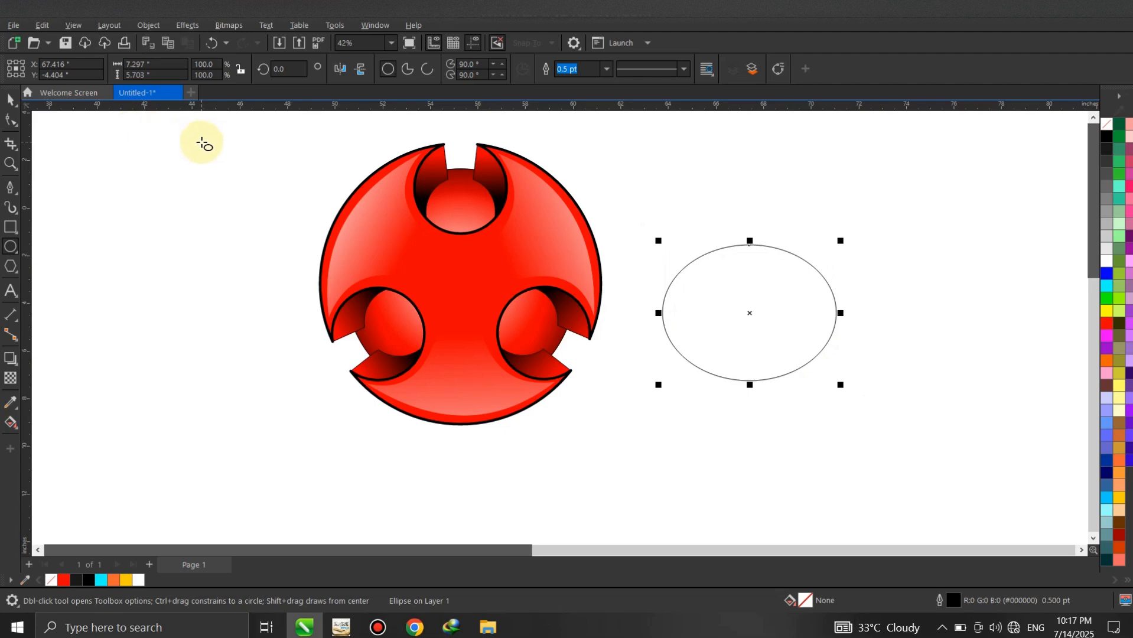
pyautogui.click(13, 102)
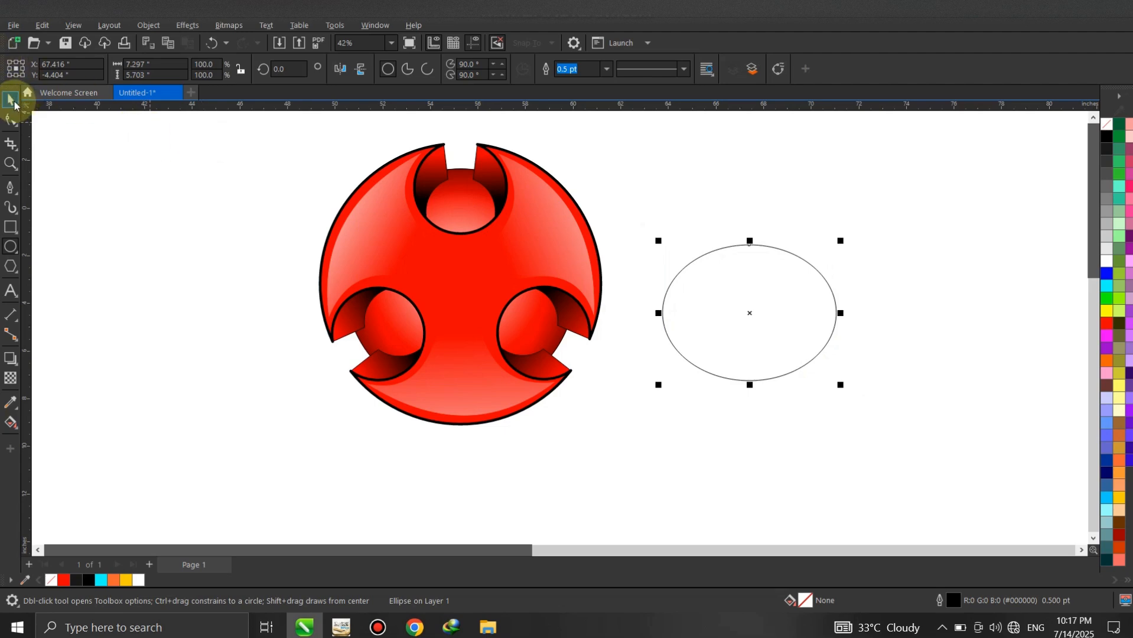
pyautogui.click(1107, 136)
pyautogui.moveTo(751, 388); pyautogui.dragTo(753, 397)
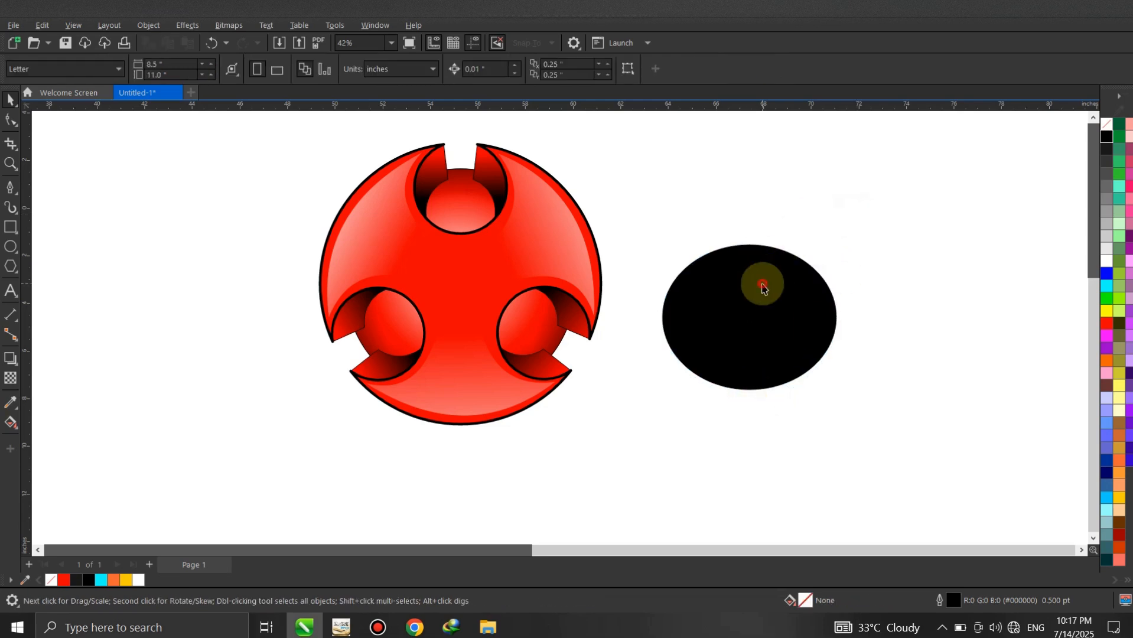
# - Apply a Gaussian Blur with a radius of 217.6 pixels to the black ellipse
pyautogui.click(266, 25)
pyautogui.moveTo(241, 26)
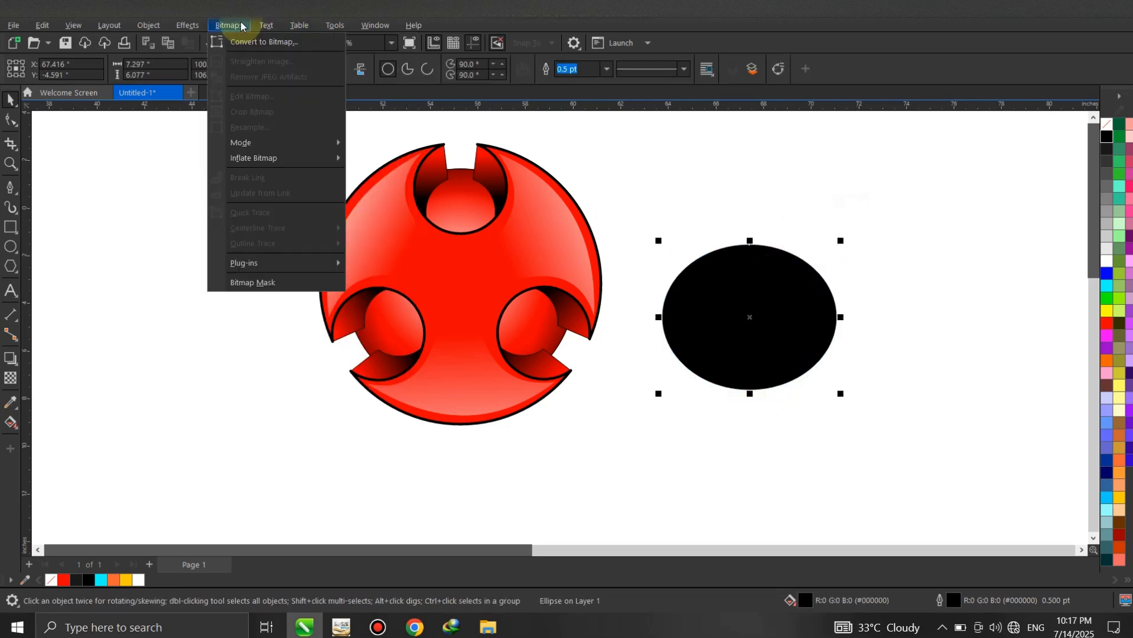
pyautogui.moveTo(202, 26)
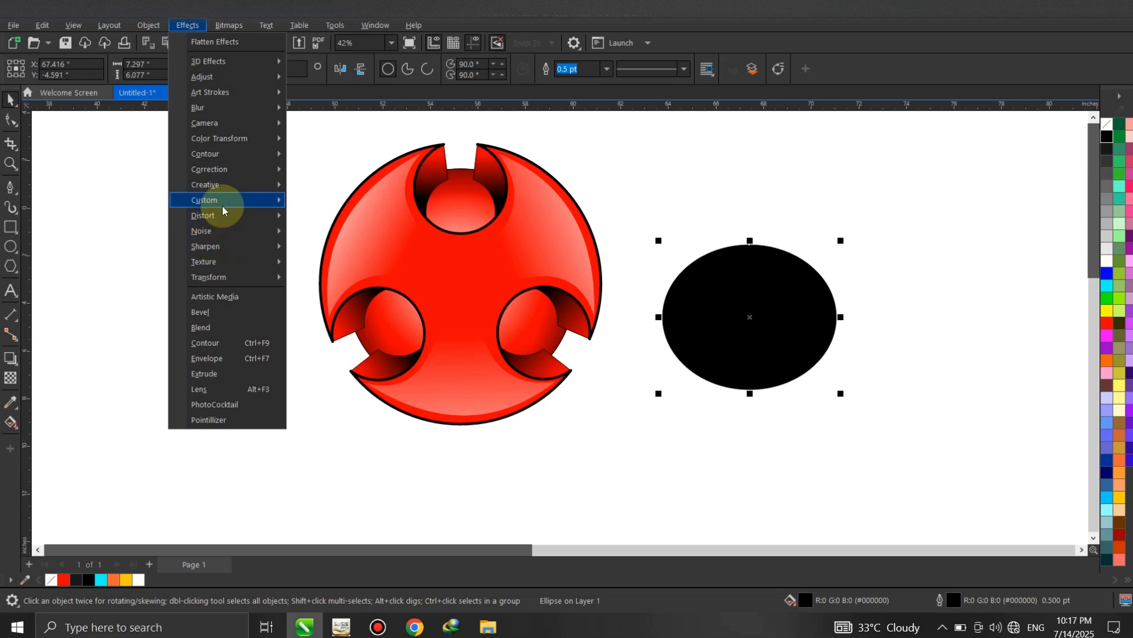
pyautogui.moveTo(228, 107)
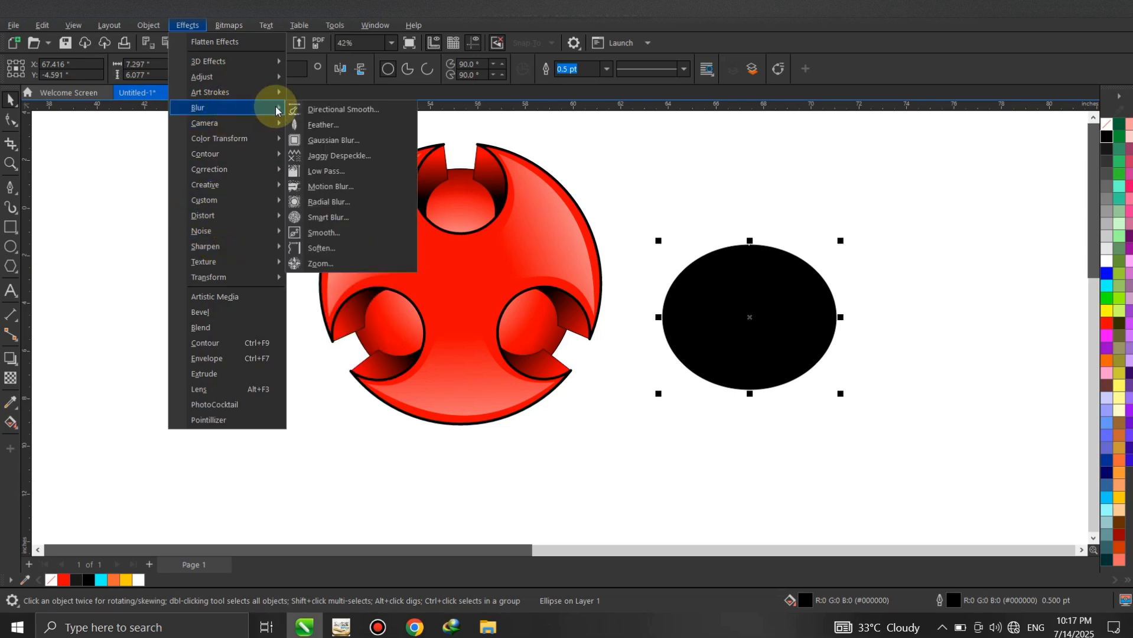
pyautogui.click(324, 142)
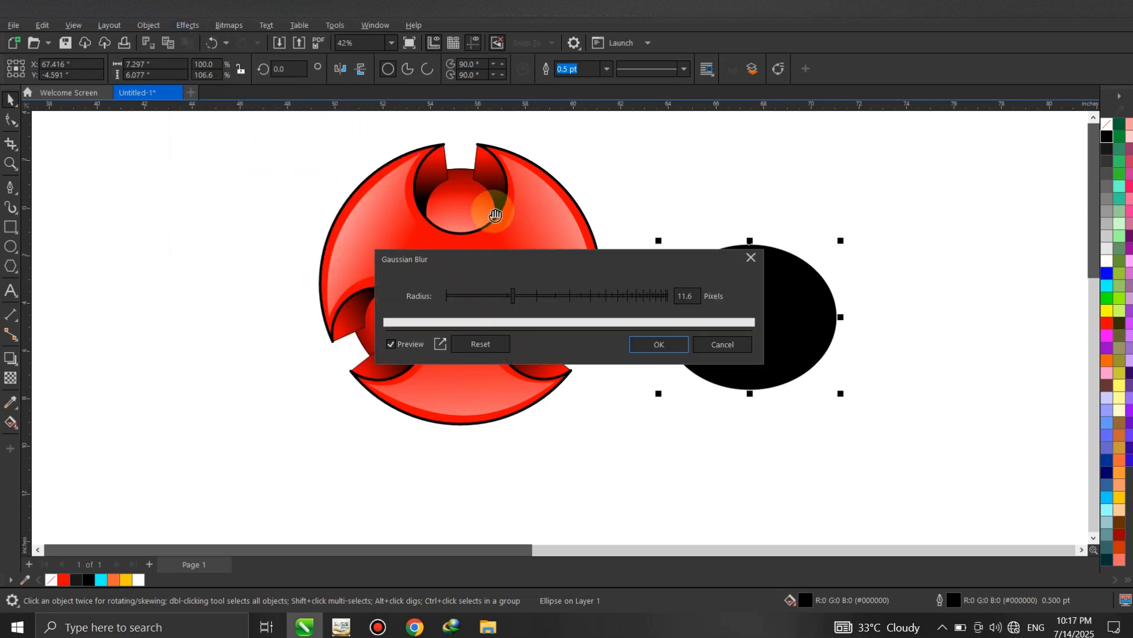
pyautogui.moveTo(601, 269); pyautogui.dragTo(489, 313)
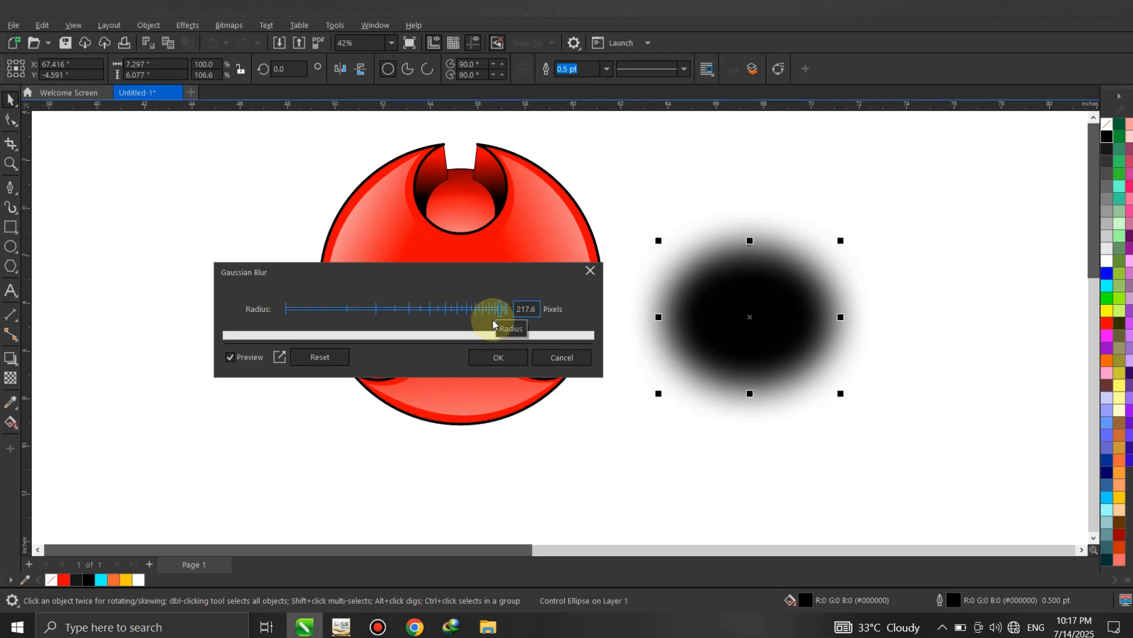
pyautogui.click(499, 357)
# - Flatten the blurred ellipse to about 8.3 by 4.2 inches and place it directly beneath the logo as a shadow
pyautogui.moveTo(783, 305)
pyautogui.mouseDown()
pyautogui.moveTo(748, 350)
pyautogui.moveTo(776, 325)
pyautogui.mouseUp()
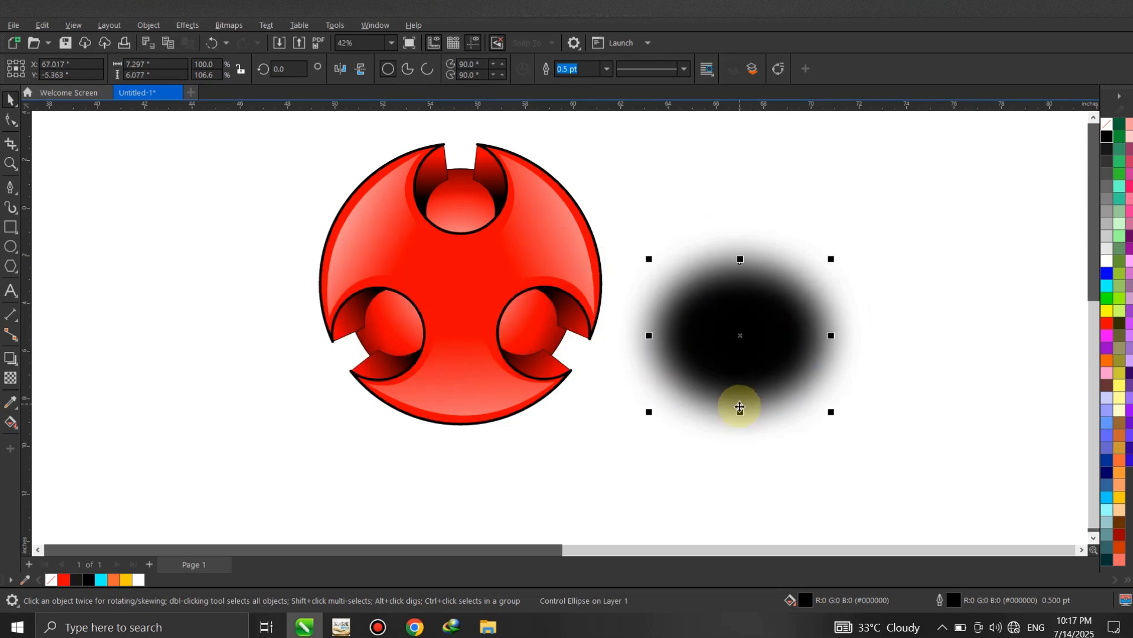
pyautogui.moveTo(740, 412); pyautogui.dragTo(462, 452)
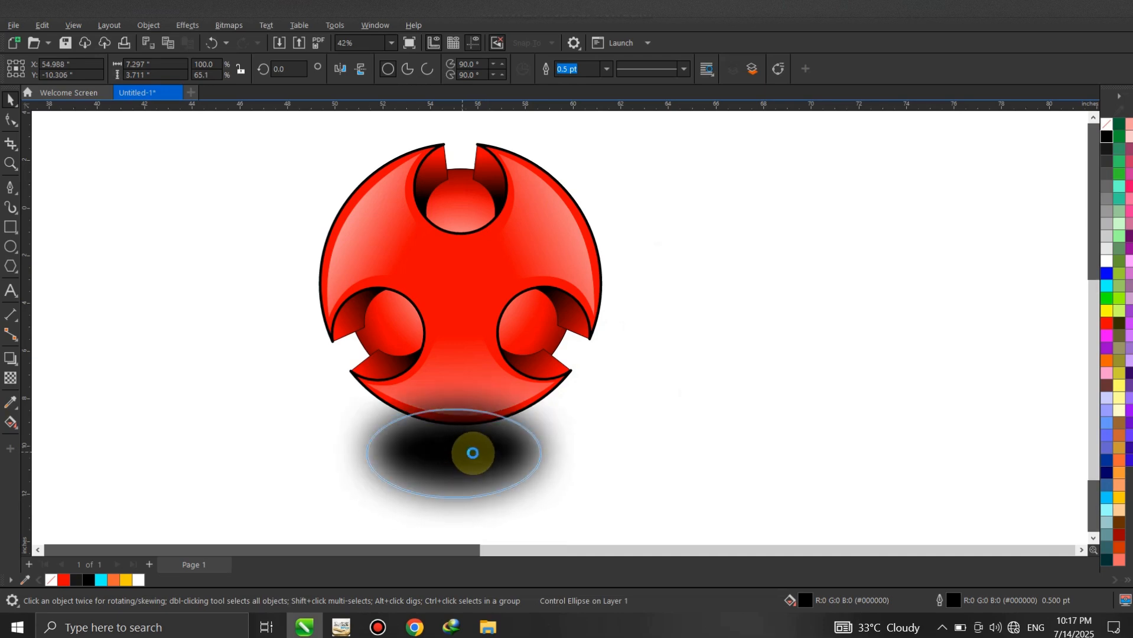
pyautogui.moveTo(489, 455); pyautogui.dragTo(488, 453)
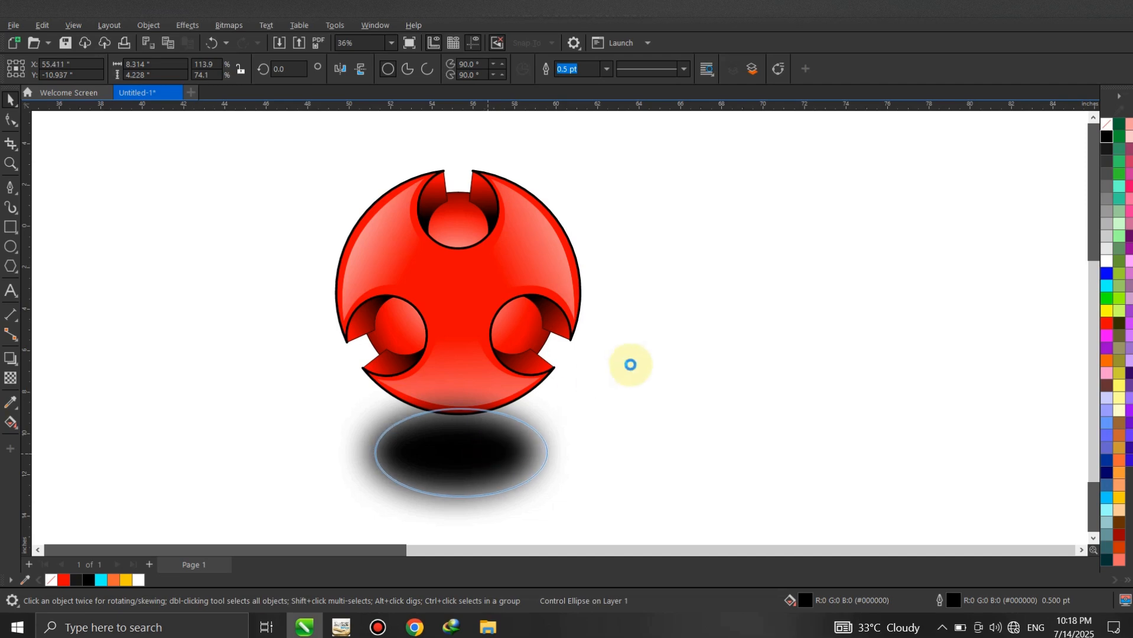
pyautogui.click(631, 365)
# - Select the whole logo with its shadow and examine the artwork in a full-screen preview
pyautogui.scroll(-1, 464, 347)
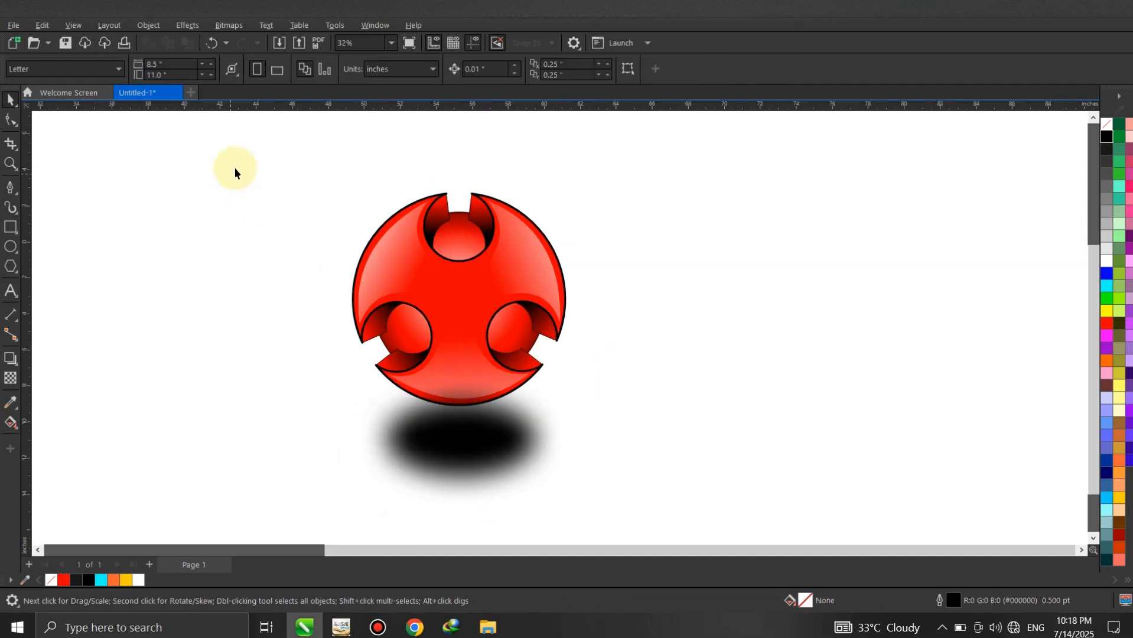
pyautogui.moveTo(235, 172); pyautogui.dragTo(566, 455)
pyautogui.moveTo(679, 534); pyautogui.dragTo(676, 533)
pyautogui.hotkey('shift', 'F2')
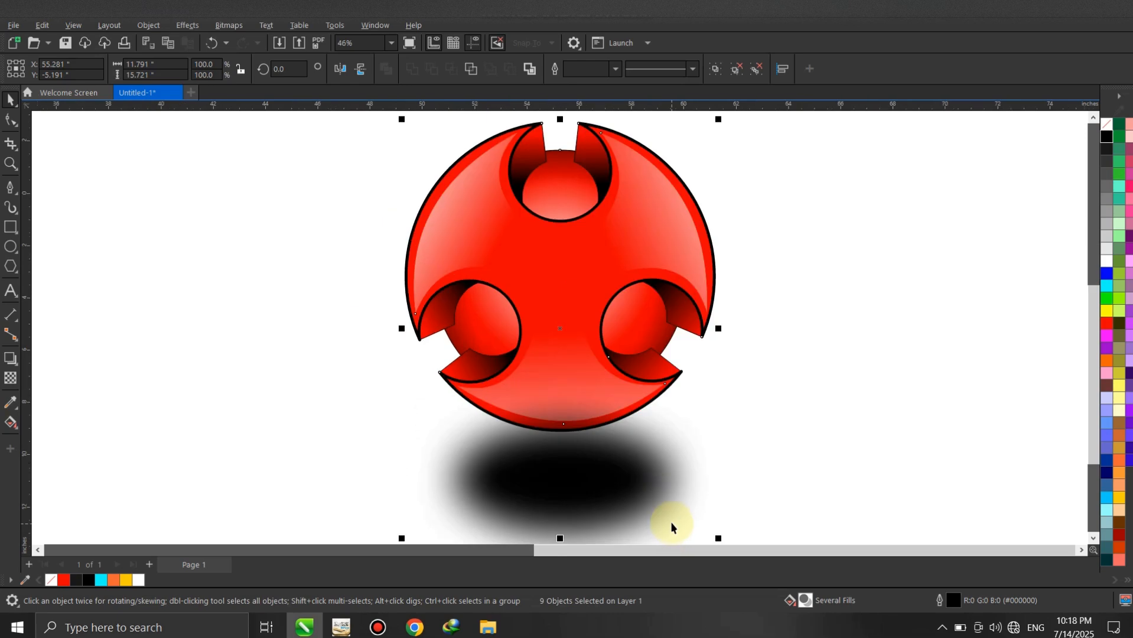
pyautogui.press('F9')
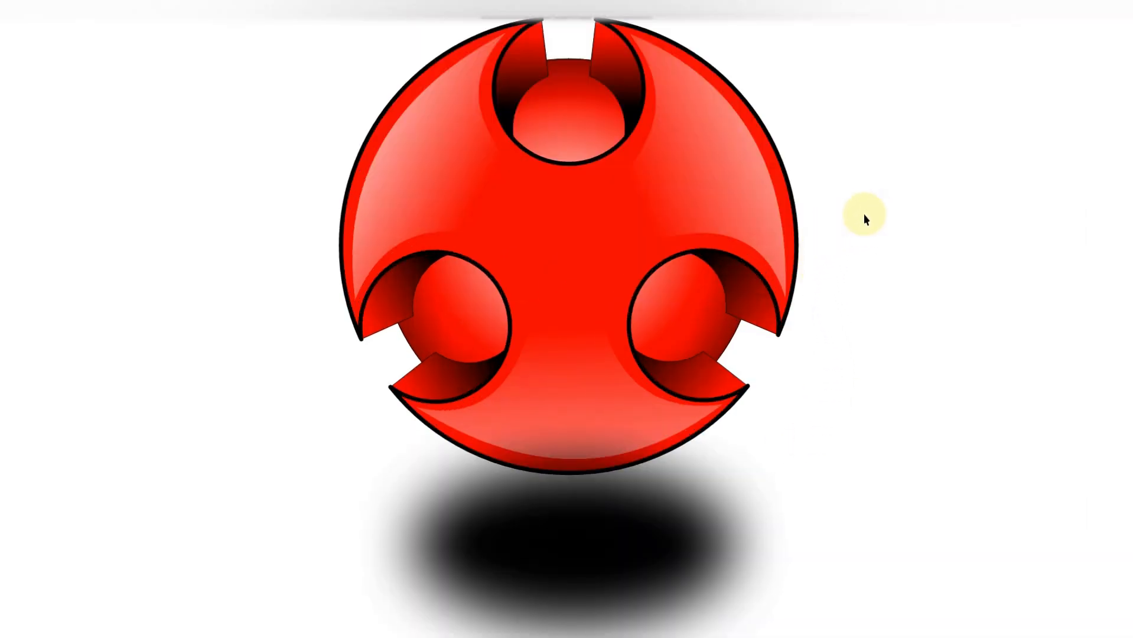